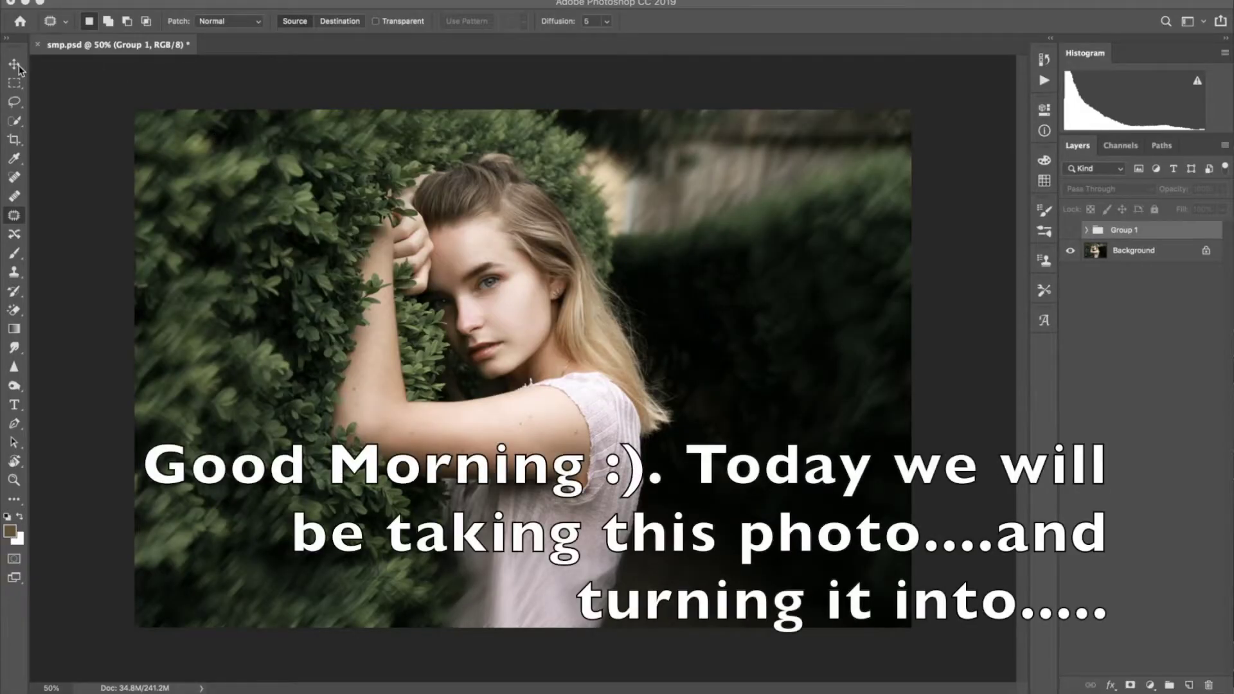
Toggle Group 1's visibility to preview the finished edits, with the Move tool active
left_click(13, 64)
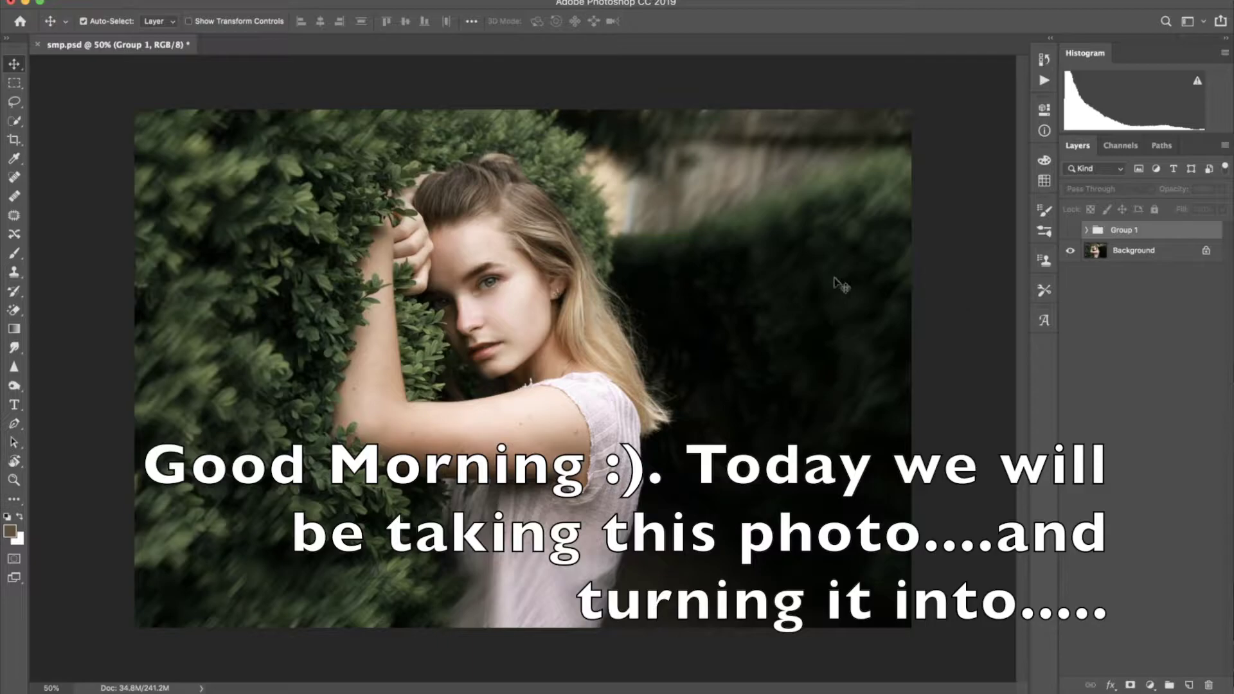
left_click(1071, 230)
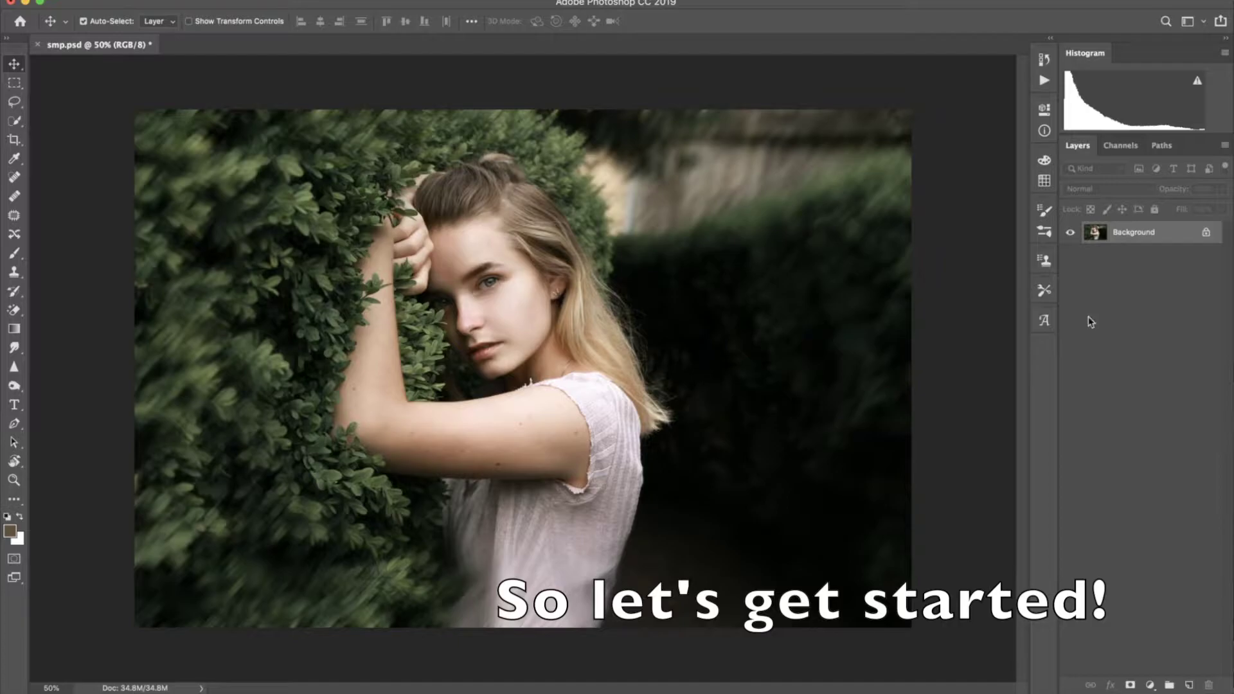
Duplicate the photo to Layer 1; apply Shadows/Highlights with shadows zeroed, highlights 34%, 44%, 202 px
key("ctrl+j")
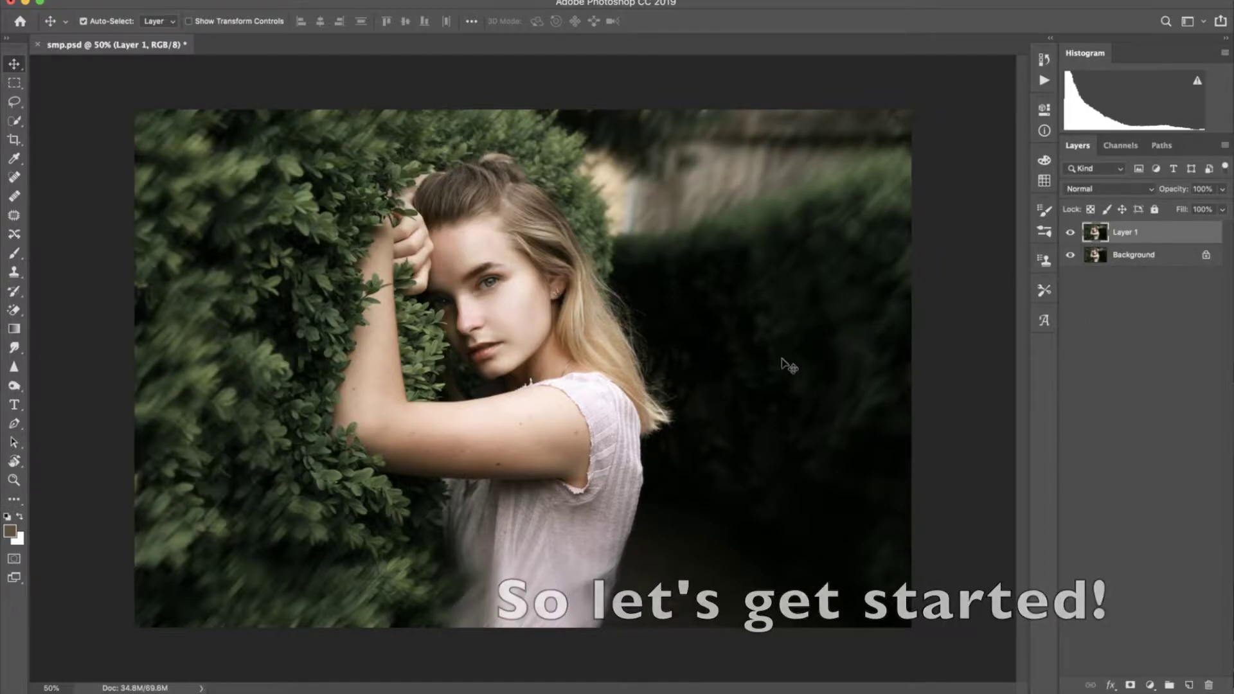
left_click(196, 1)
mouse_move(224, 18)
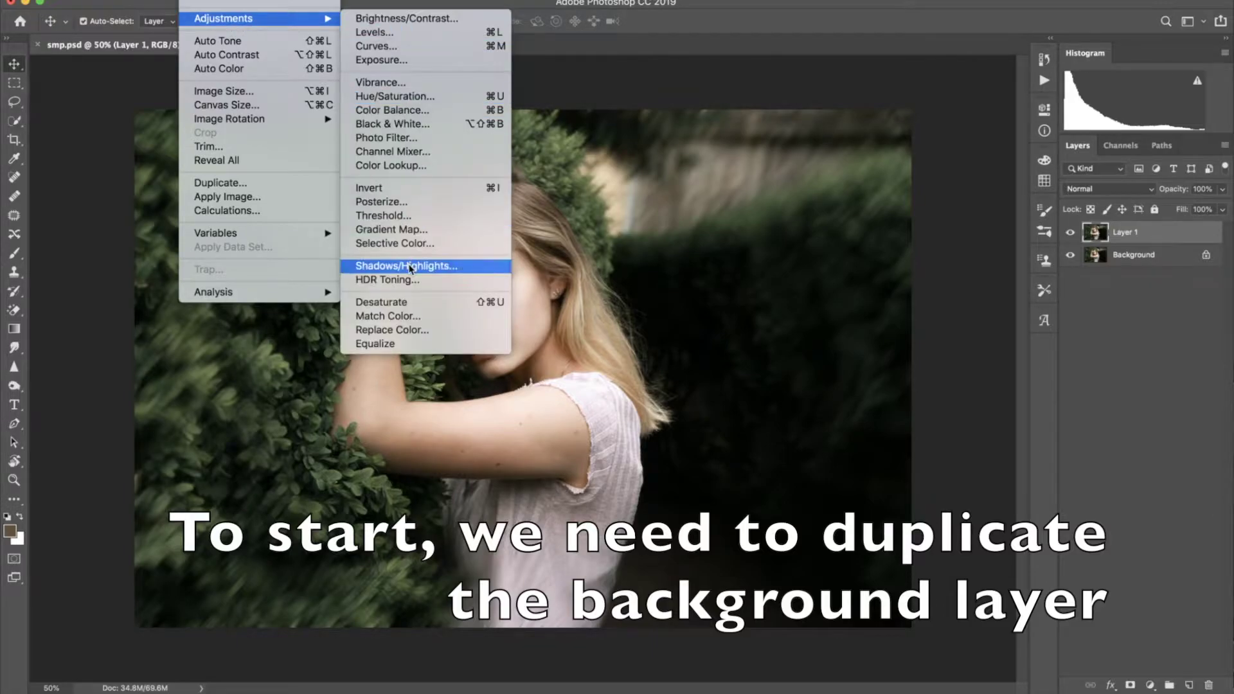
left_click(445, 267)
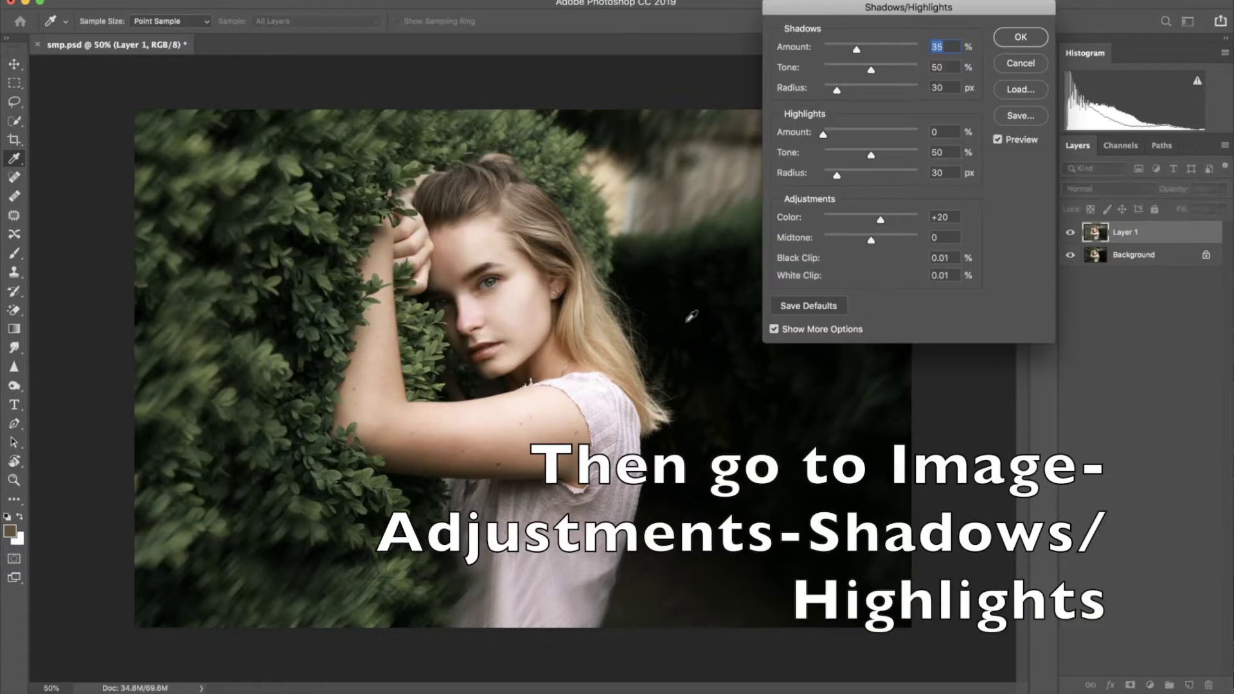
type("0")
key("Tab")
type("0")
key("Tab")
type("0")
key("Tab")
type("0")
key("Tab")
type("0")
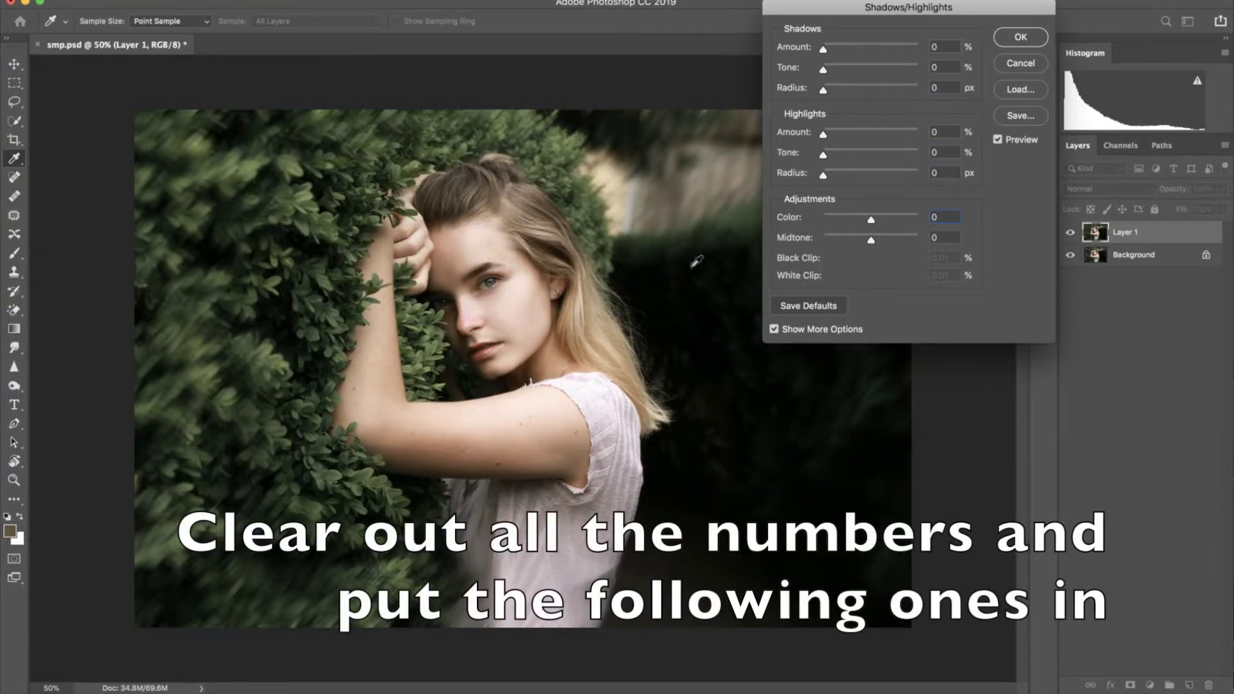
left_click_drag(824, 136, 855, 136)
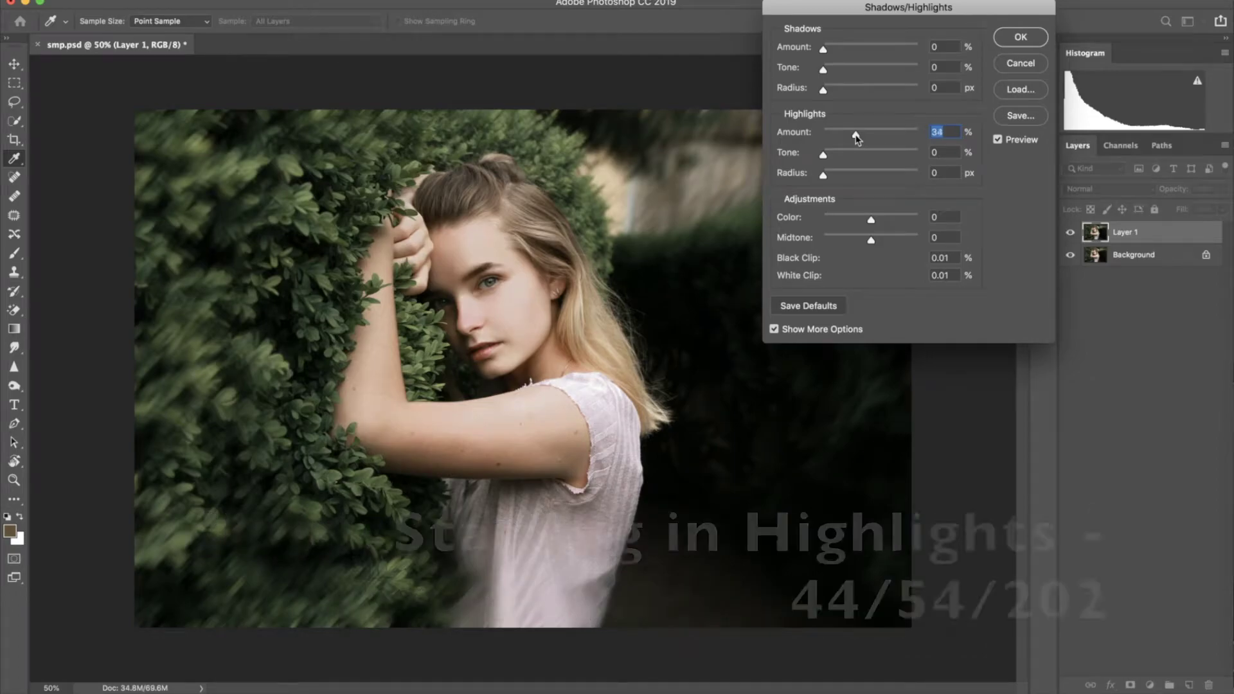
left_click_drag(823, 156, 862, 158)
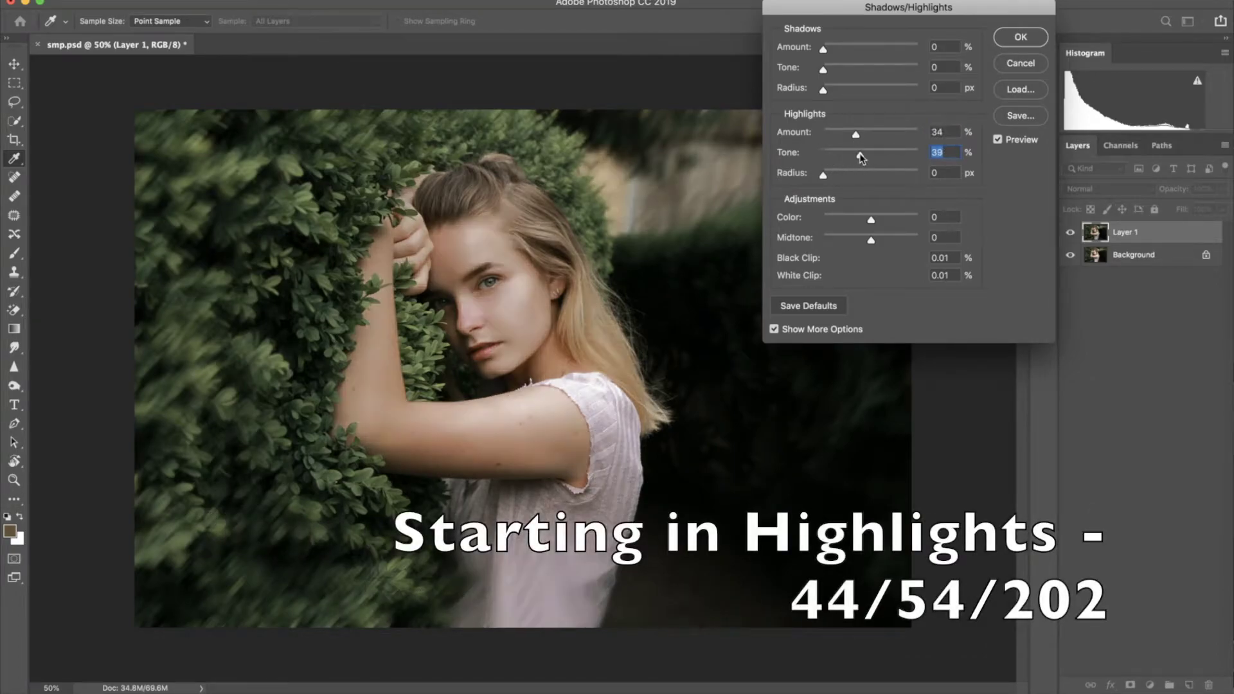
left_click_drag(823, 175, 895, 178)
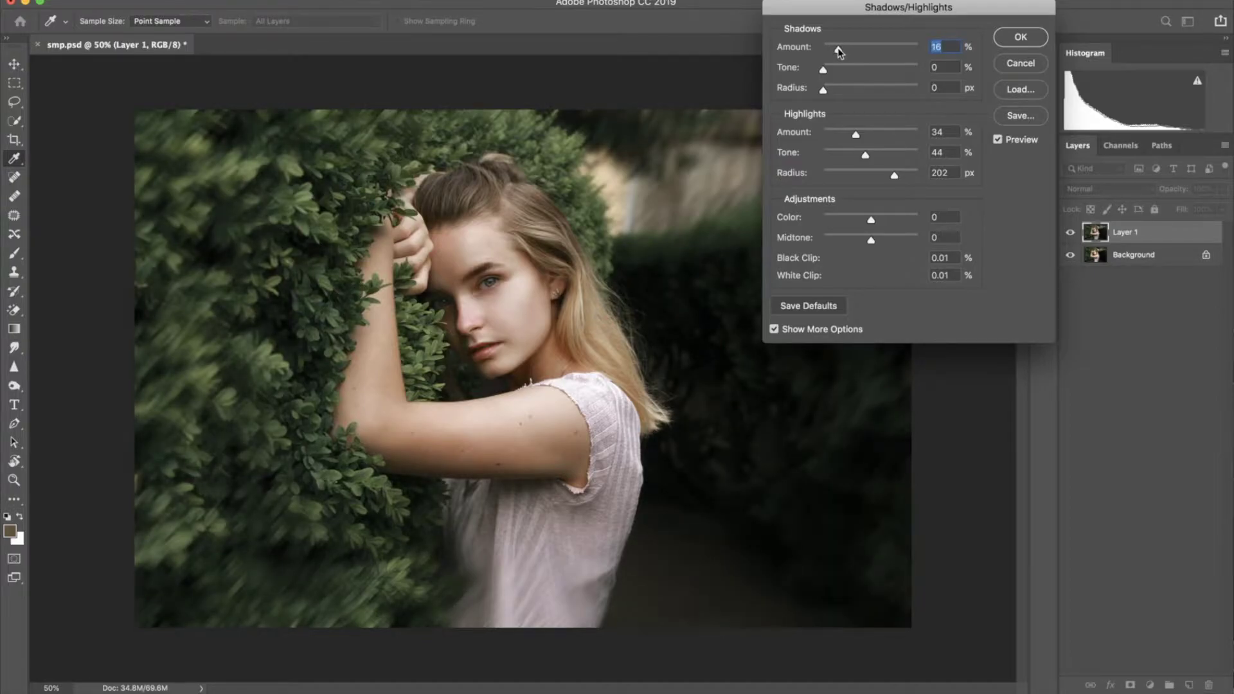
Apply Shadows/Highlights at Shadows 15%/25%/202 px, Highlights 41%/51%, and Color −34
left_click_drag(839, 51, 846, 72)
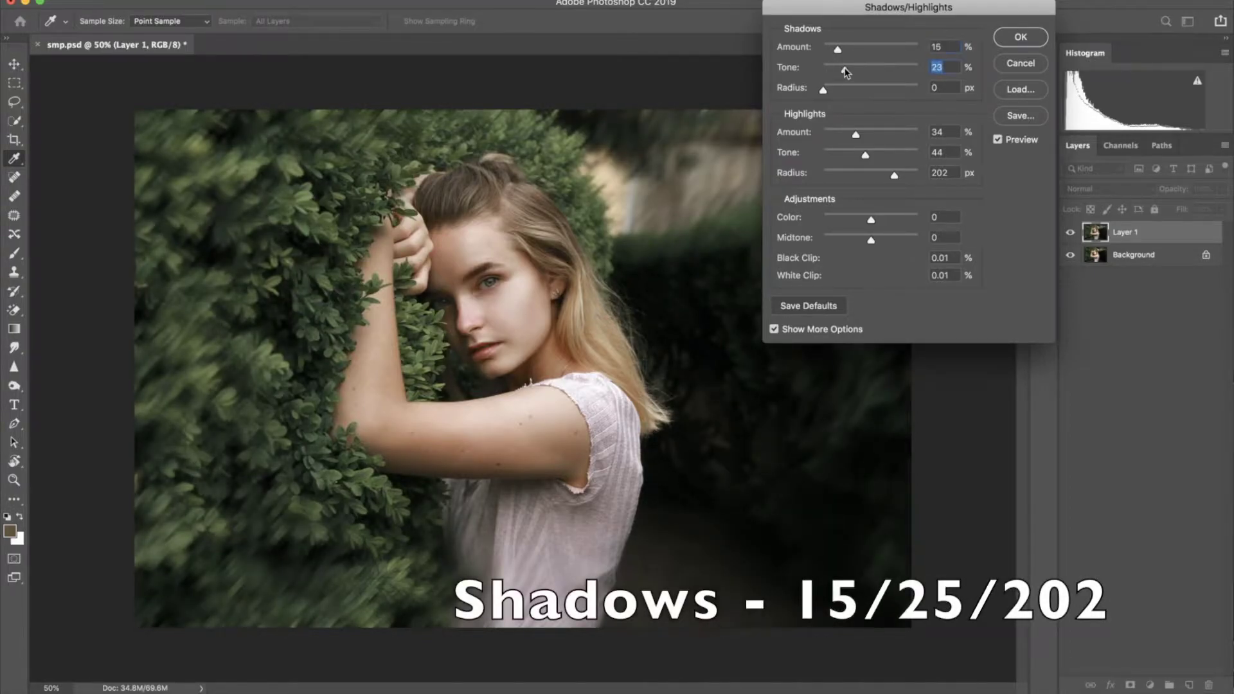
left_click_drag(824, 90, 890, 92)
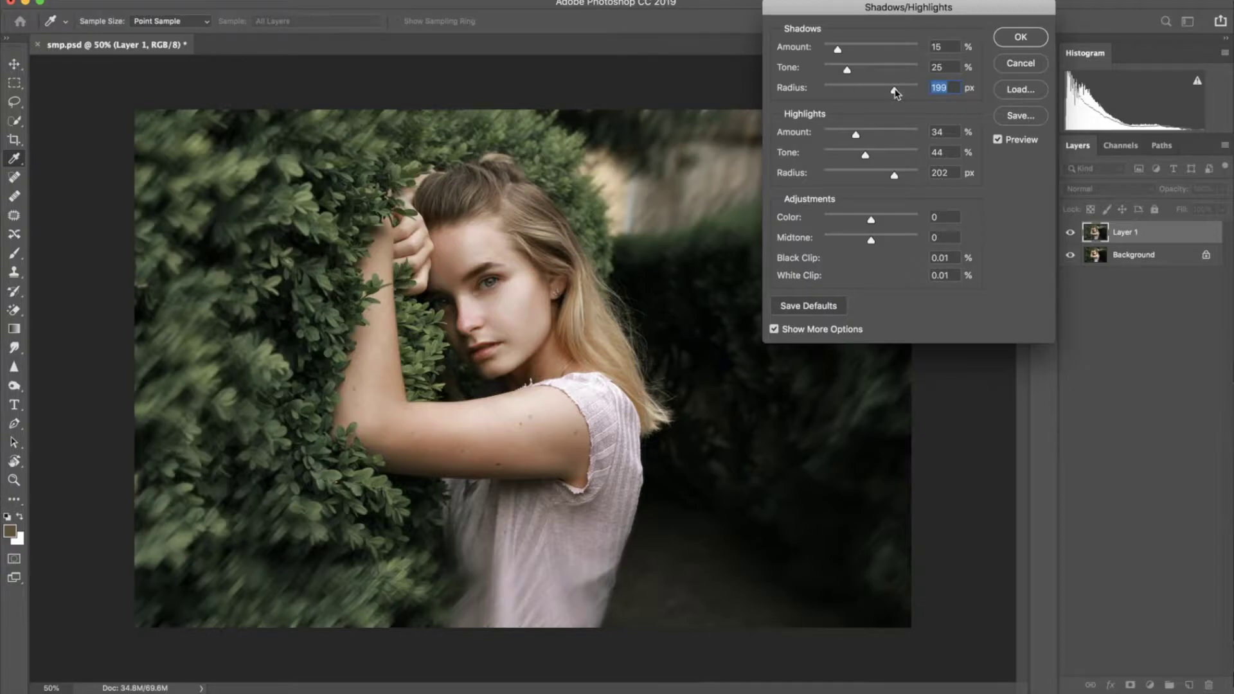
left_click_drag(857, 136, 873, 158)
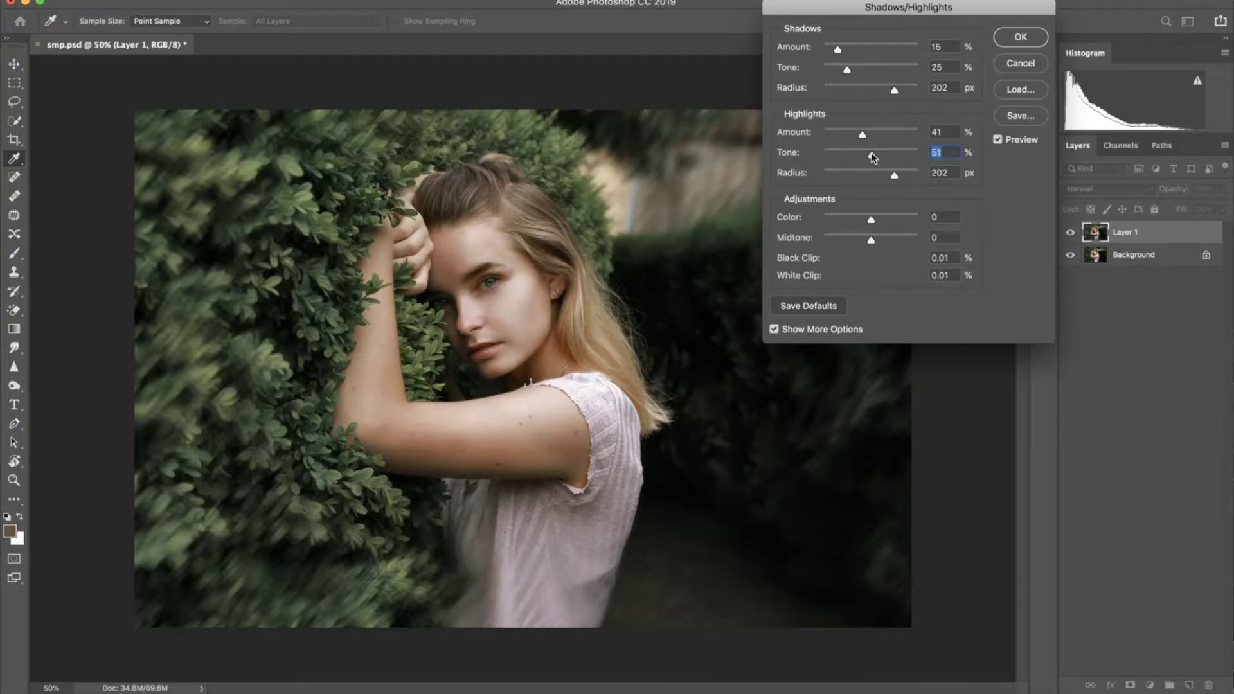
left_click_drag(871, 223, 856, 221)
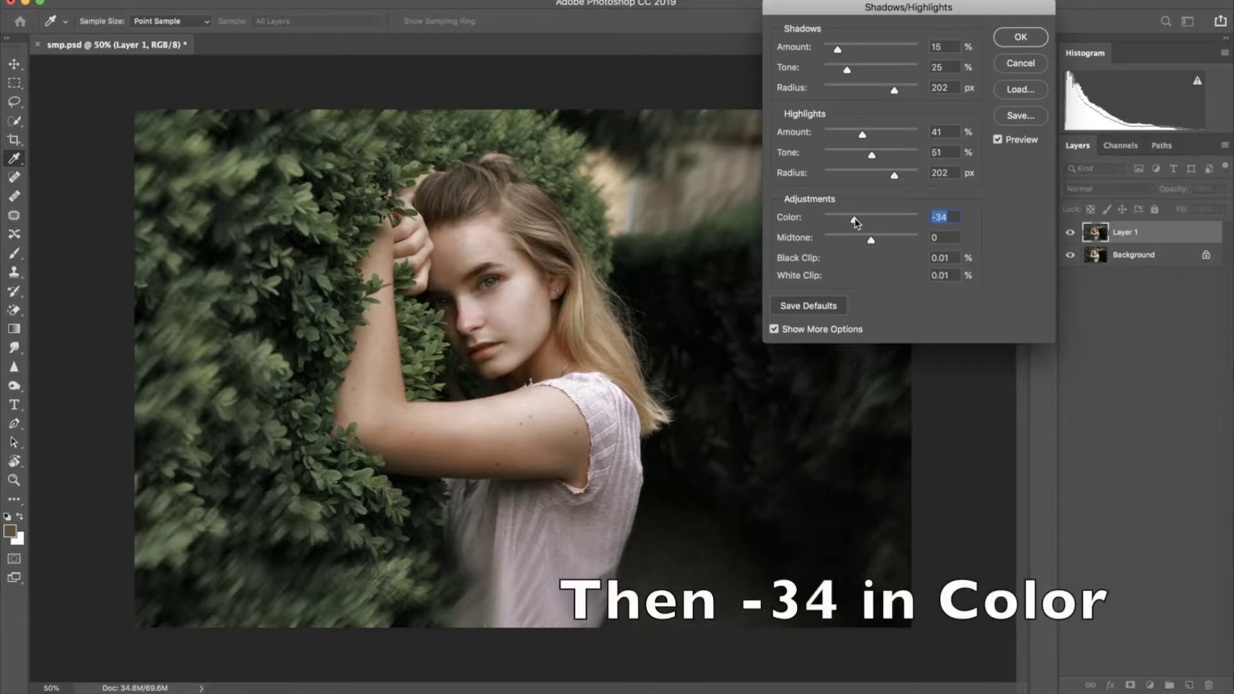
left_click(1018, 39)
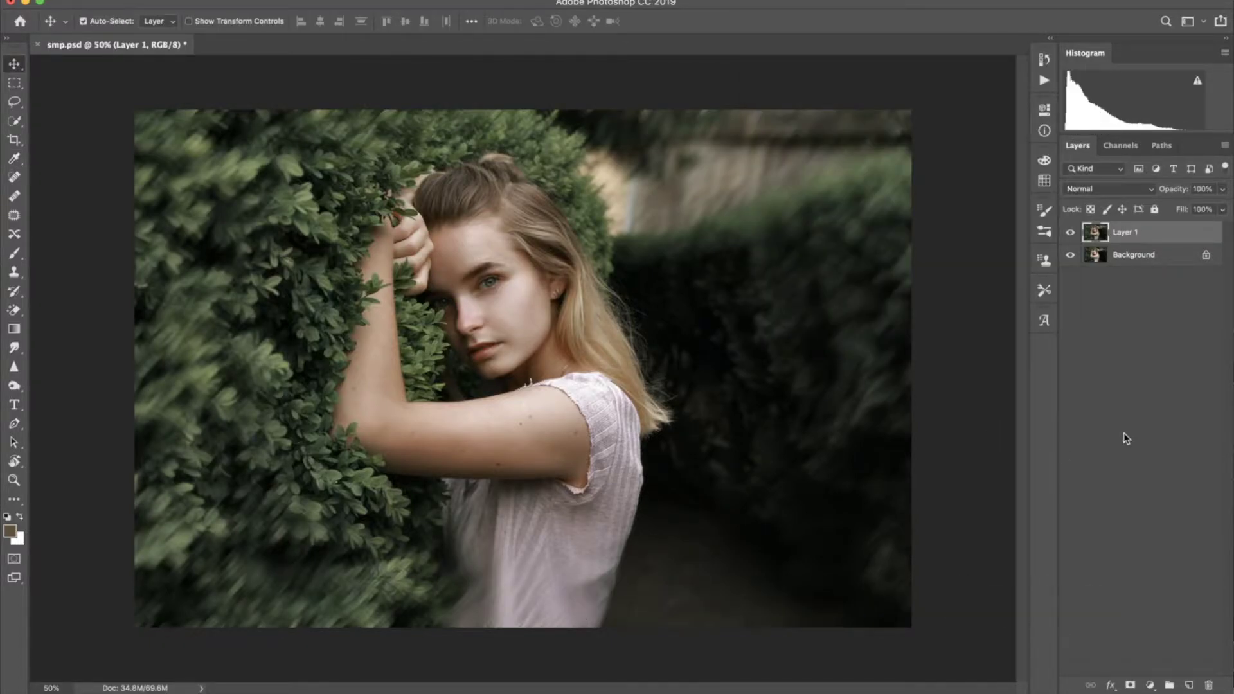
Duplicate Layer 1 to Layer 1 copy and zoom in on the face
key("super+j")
key("super+plus")
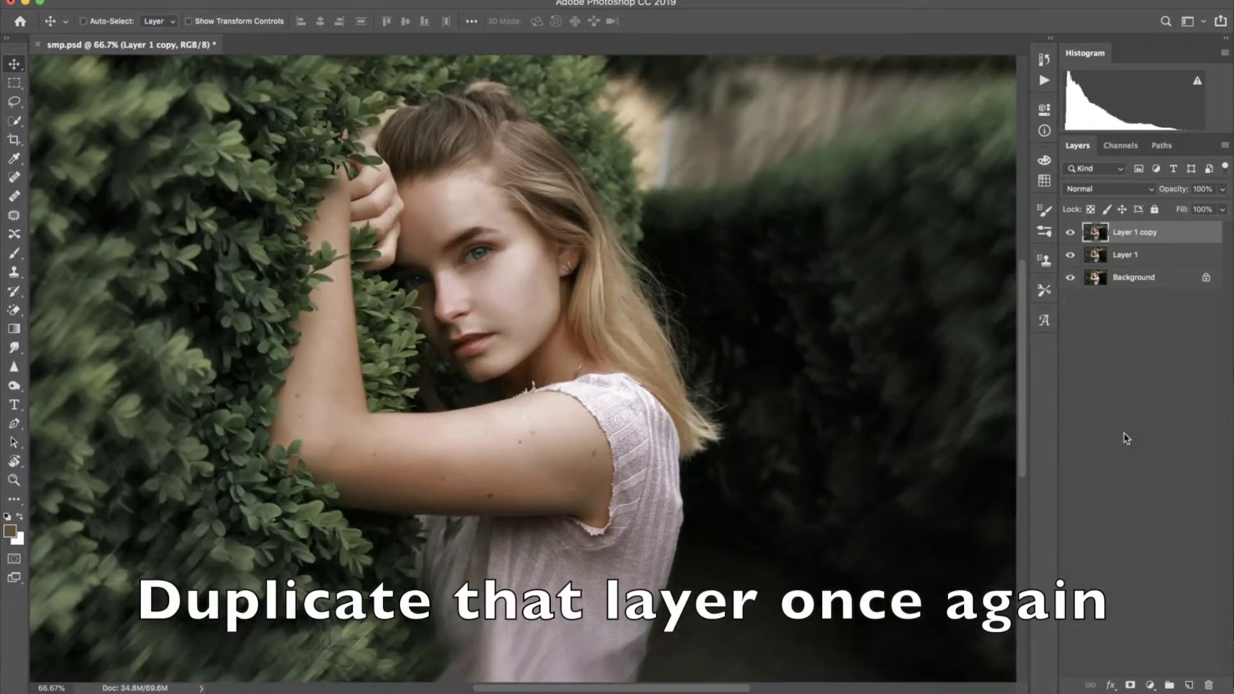
key("super+plus")
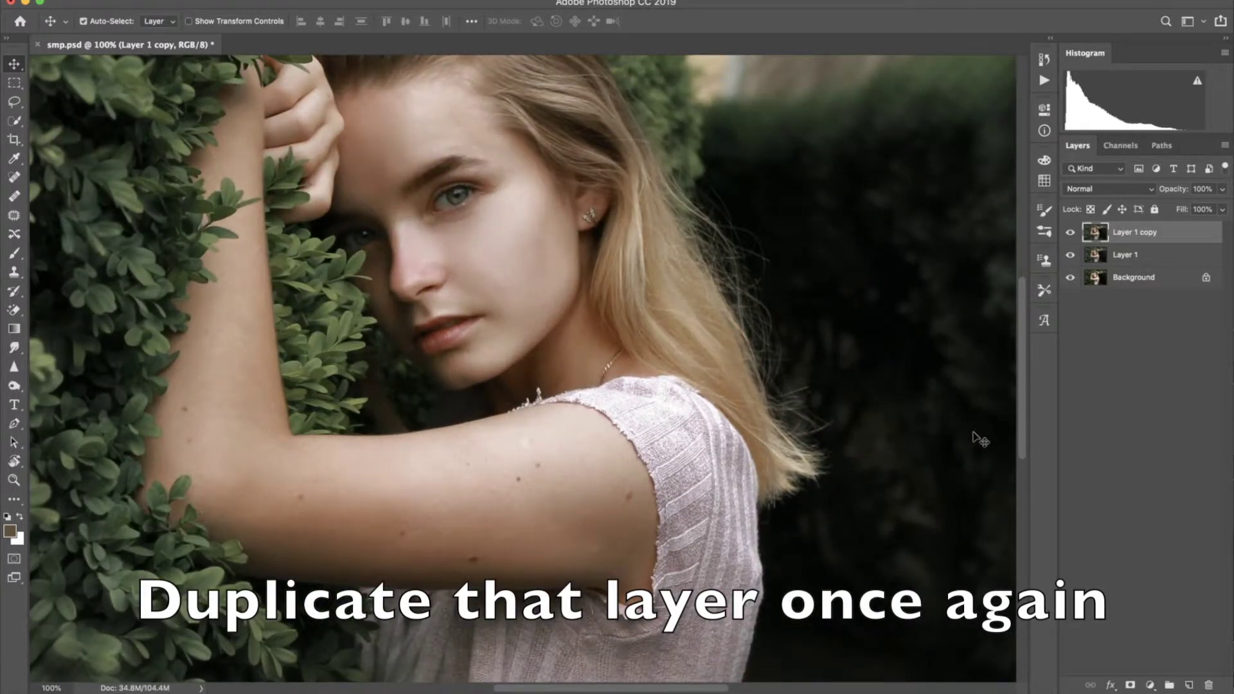
left_click(13, 217)
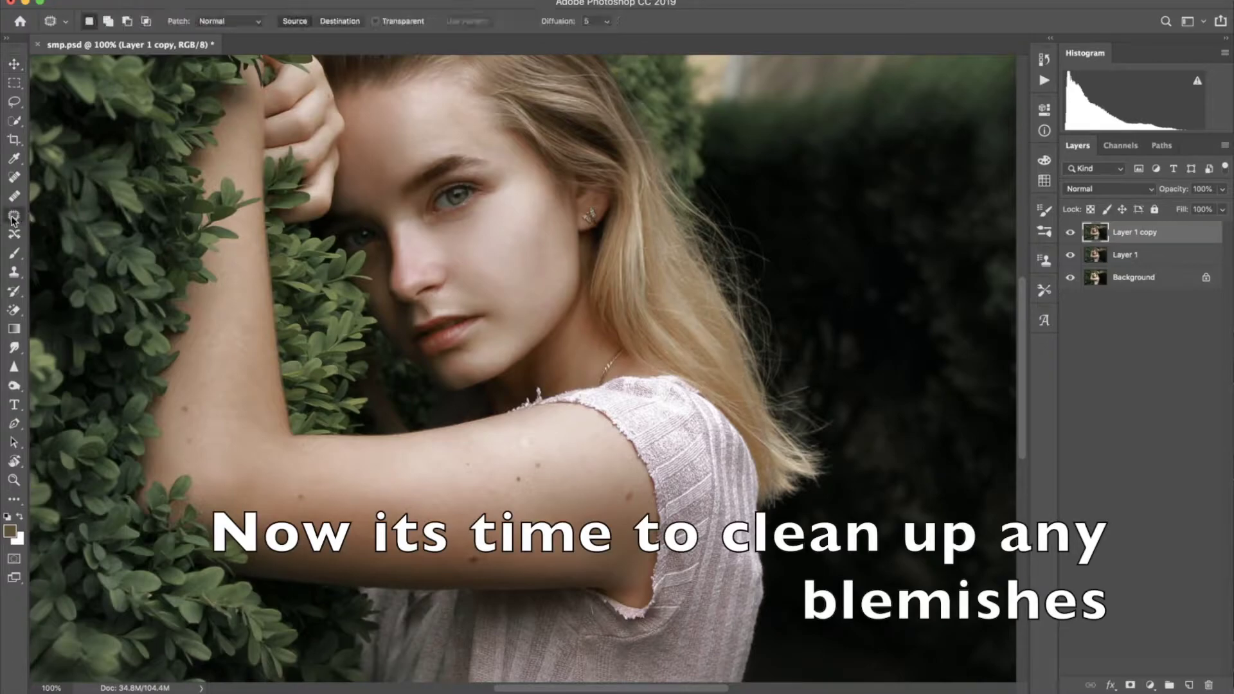
Patch away blemishes on the forehead, beside the nose and on the cheek with clean skin
left_click_drag(355, 149, 347, 153)
key("super+d")
left_click_drag(463, 117, 450, 132)
key("super+d")
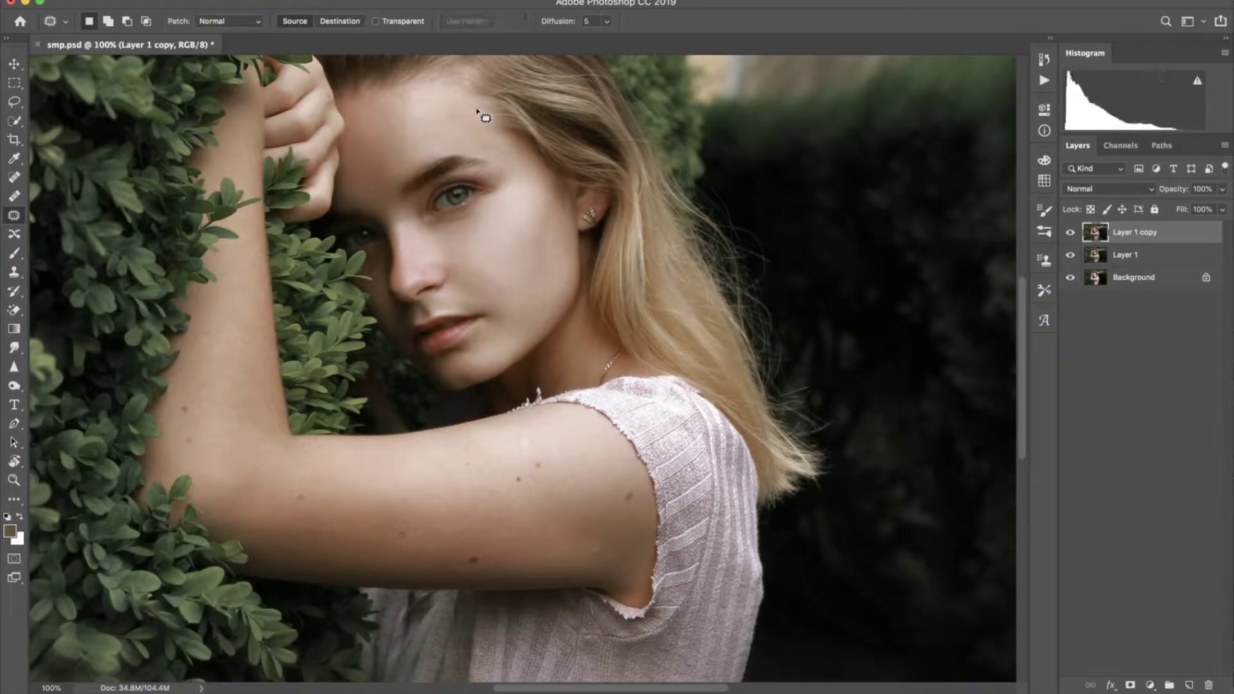
left_click_drag(473, 97, 471, 130)
key("super+d")
mouse_move(467, 147)
left_mouse_down()
mouse_move(476, 119)
mouse_move(468, 133)
left_mouse_up()
key("super+d")
left_click_drag(435, 277, 435, 267)
left_click_drag(500, 301, 499, 301)
left_click_drag(534, 233, 504, 338)
left_click_drag(512, 223, 514, 245)
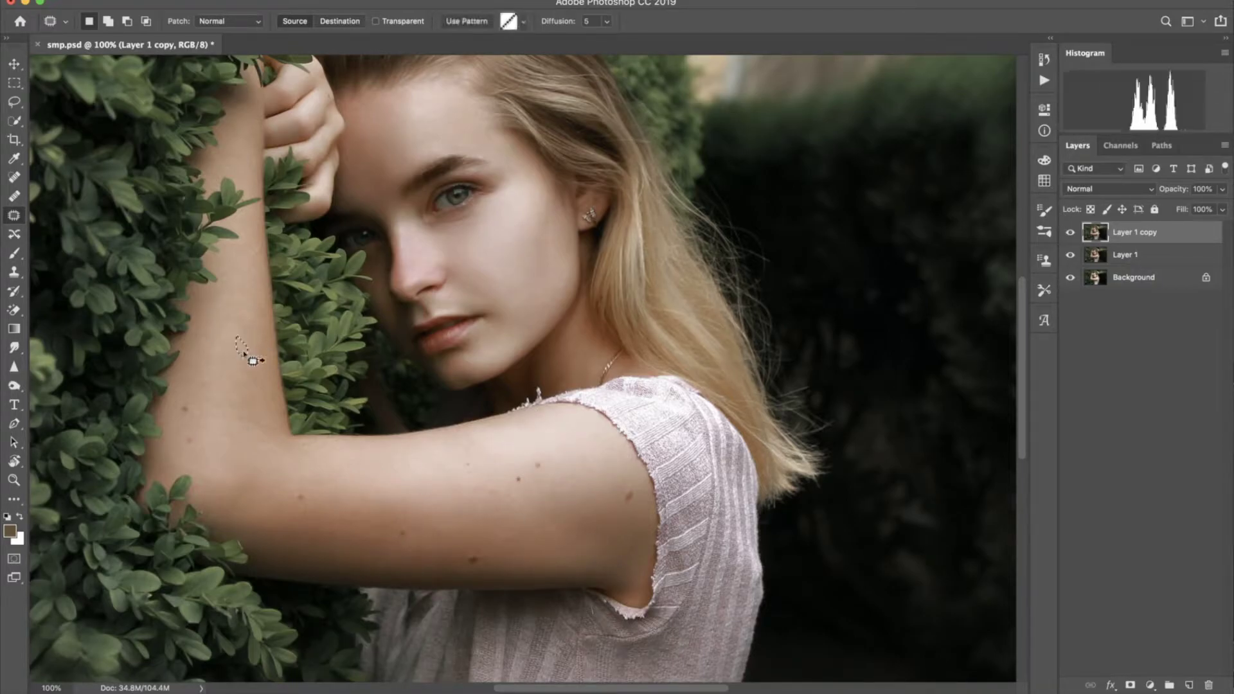
Patch away the small skin spots on the upper arm
mouse_move(411, 458)
left_mouse_down()
mouse_move(418, 471)
mouse_move(564, 514)
left_mouse_up()
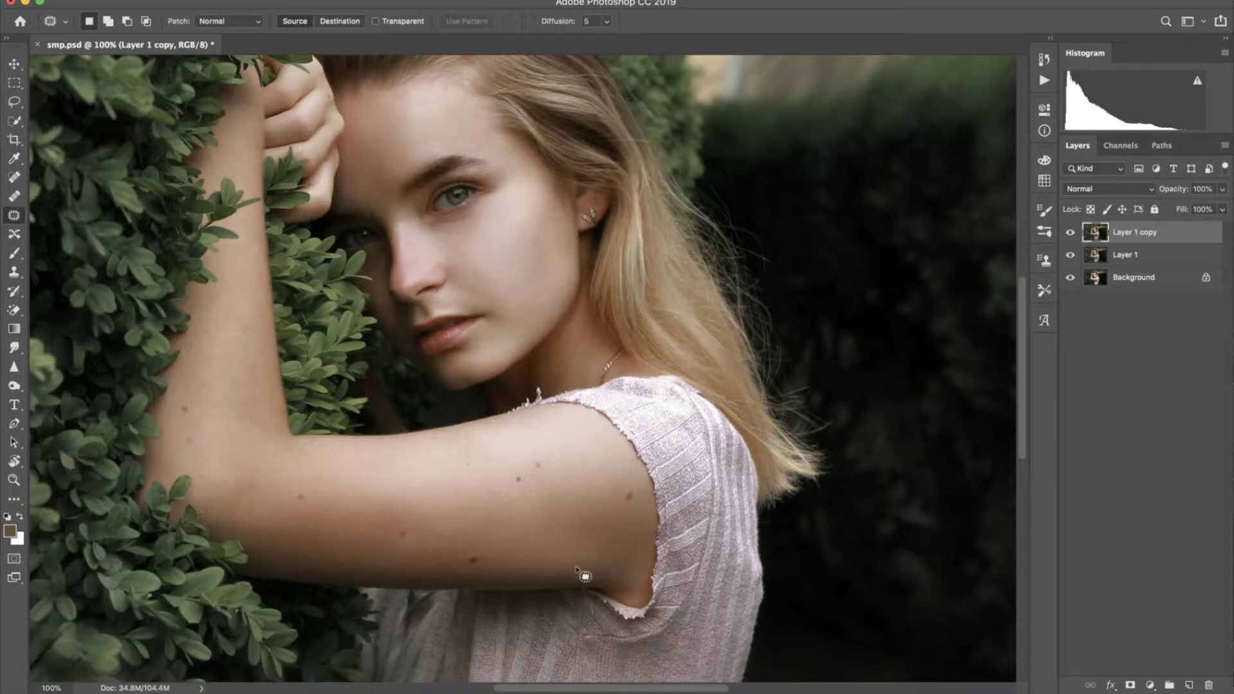
key("super+d")
mouse_move(487, 429)
left_mouse_down()
mouse_move(479, 450)
mouse_move(249, 446)
mouse_move(285, 466)
mouse_move(334, 462)
left_mouse_up()
key("super+d")
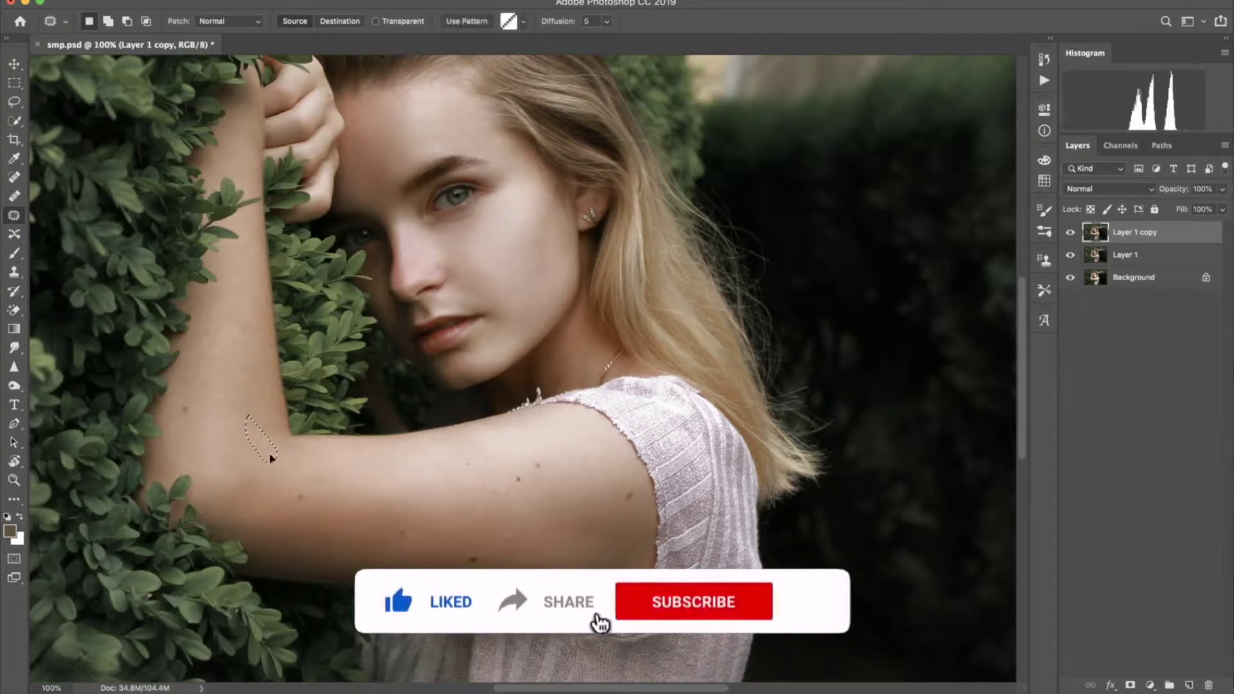
mouse_move(516, 421)
left_mouse_down()
mouse_move(492, 446)
mouse_move(496, 422)
left_mouse_up()
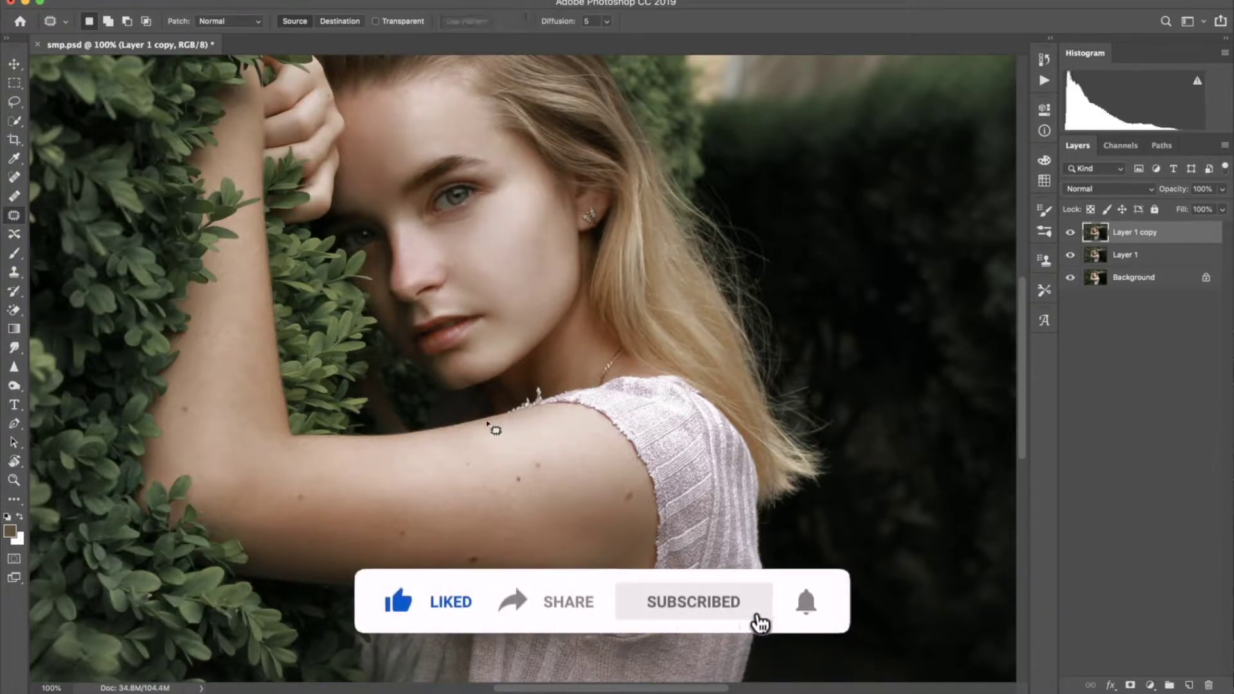
Patch the remaining chin and cheek blemishes, then zoom back out
mouse_move(479, 331)
left_mouse_down()
mouse_move(482, 351)
mouse_move(499, 332)
left_mouse_up()
mouse_move(554, 256)
left_mouse_down()
mouse_move(540, 263)
mouse_move(595, 254)
mouse_move(561, 307)
left_mouse_up()
key("ctrl+d")
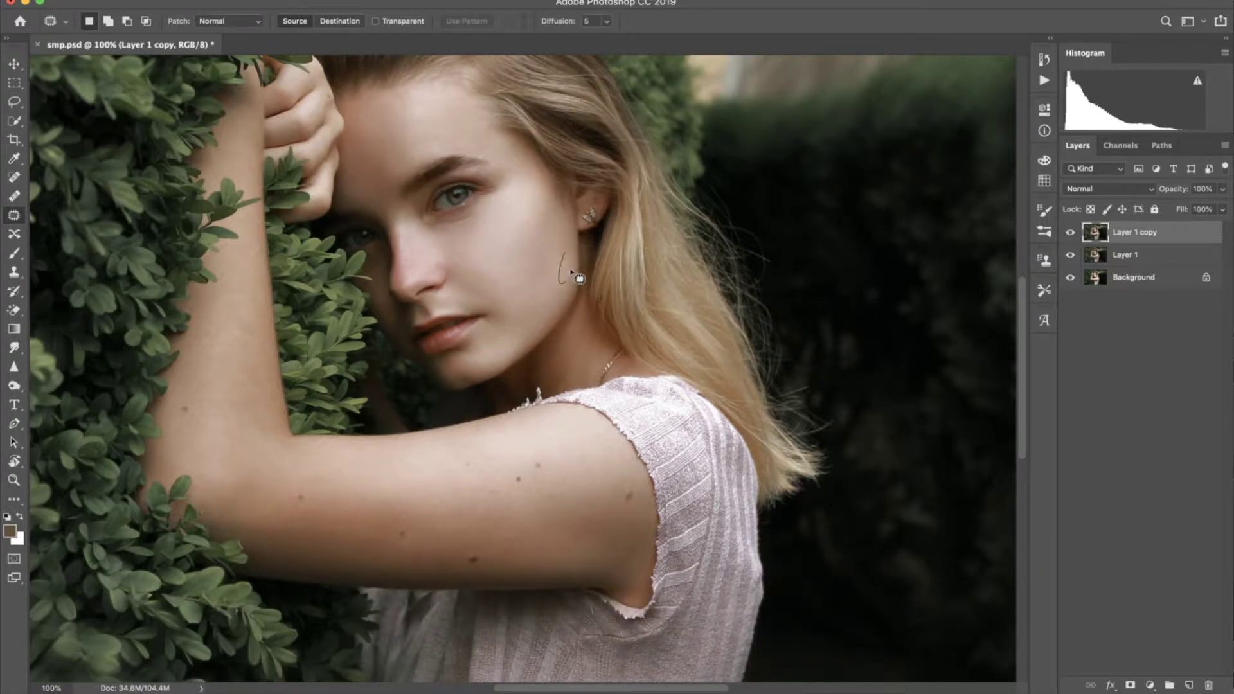
mouse_move(531, 326)
left_mouse_down()
mouse_move(551, 295)
mouse_move(510, 302)
mouse_move(491, 275)
mouse_move(510, 275)
left_mouse_up()
left_click(518, 270)
left_click(539, 255)
left_click(510, 275)
scroll(602, 451, "down", 1)
scroll(607, 457, "down", 1)
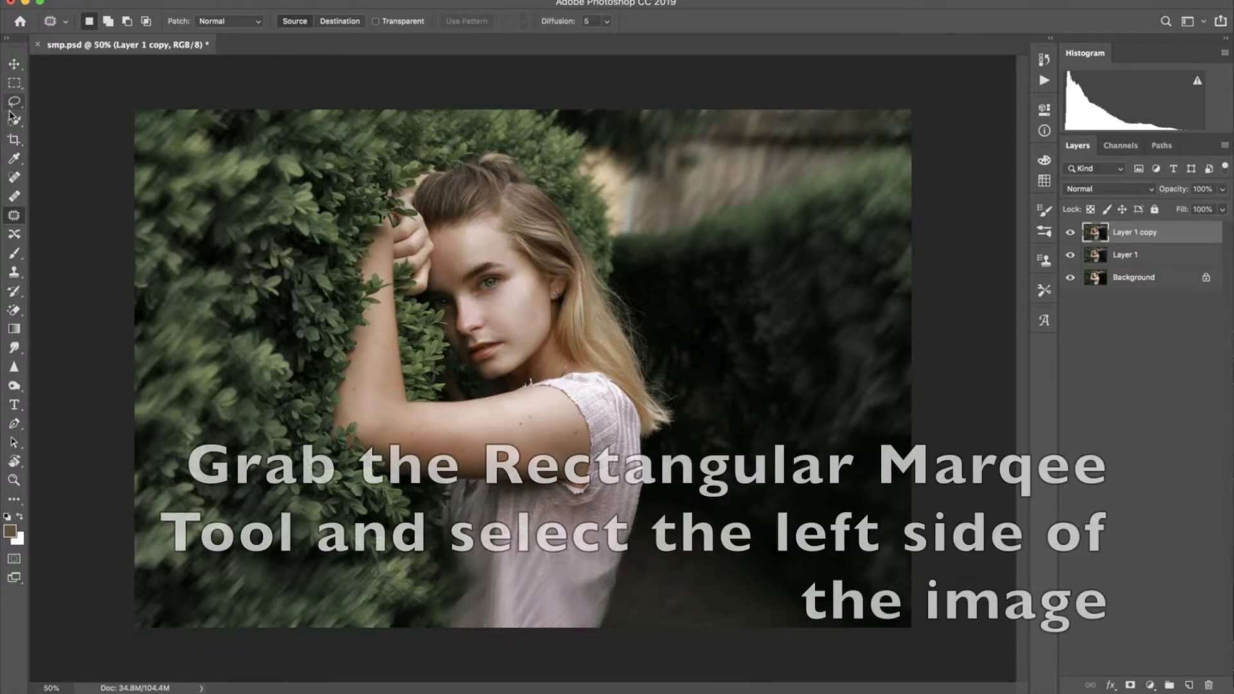
Copy a rectangular selection of the left hedge strip onto a new Layer 2
left_click(14, 83)
left_click_drag(122, 111, 302, 656)
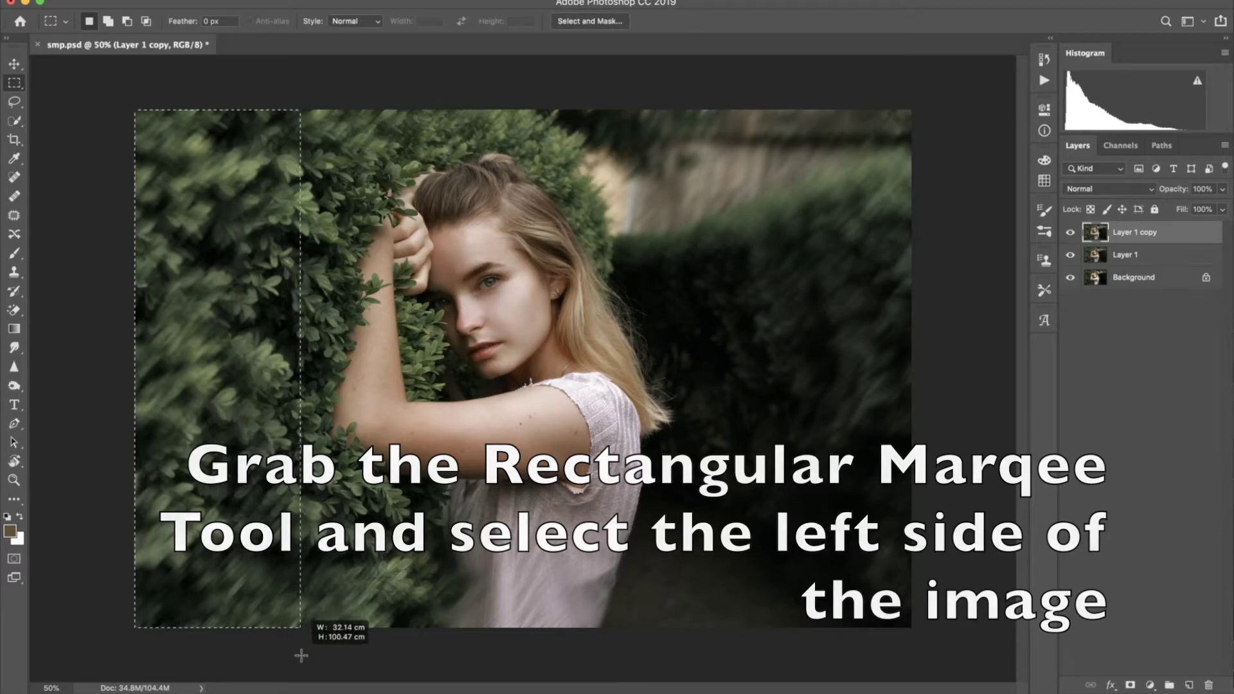
left_click_drag(301, 655, 323, 662)
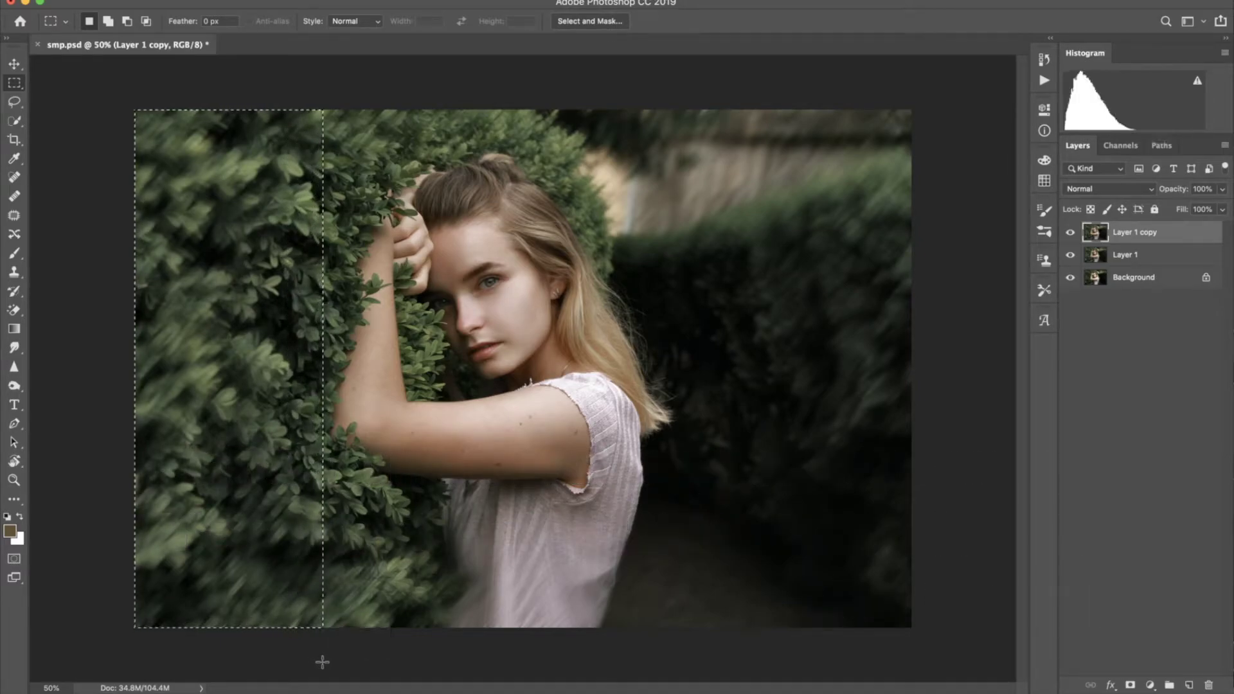
key("ctrl+j")
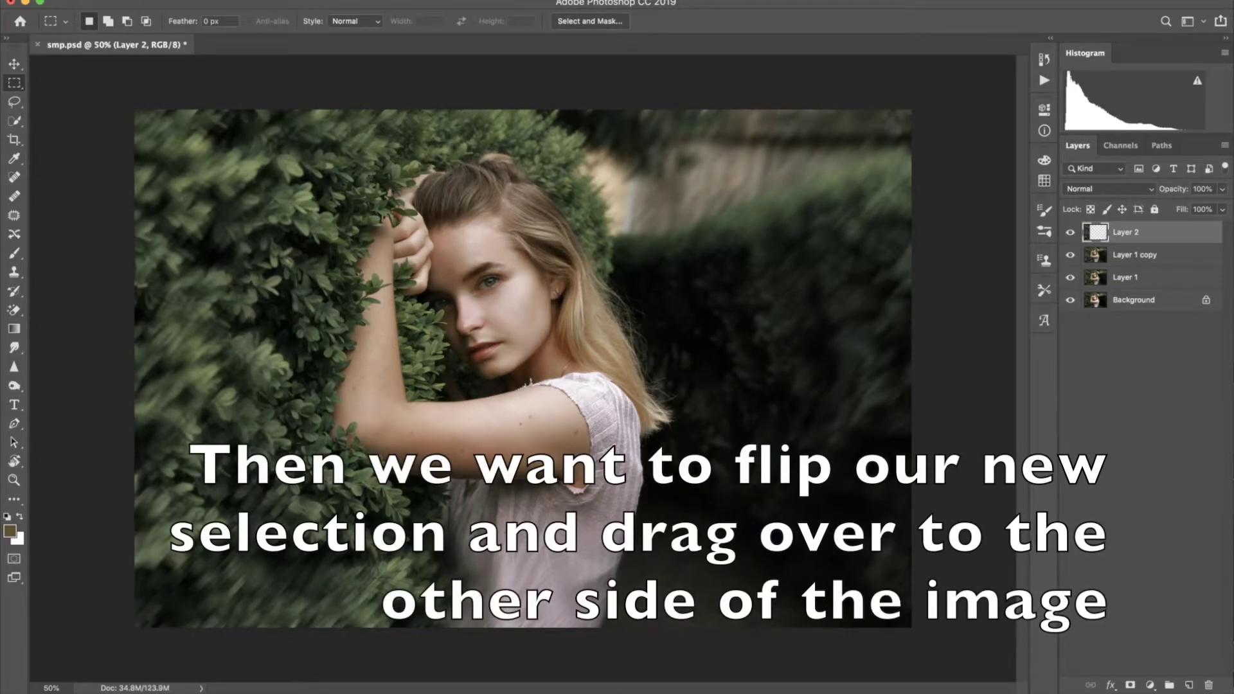
Flip the copied strip horizontally and move it to the image's right edge
left_click(169, 1)
left_click(438, 485)
left_click(15, 64)
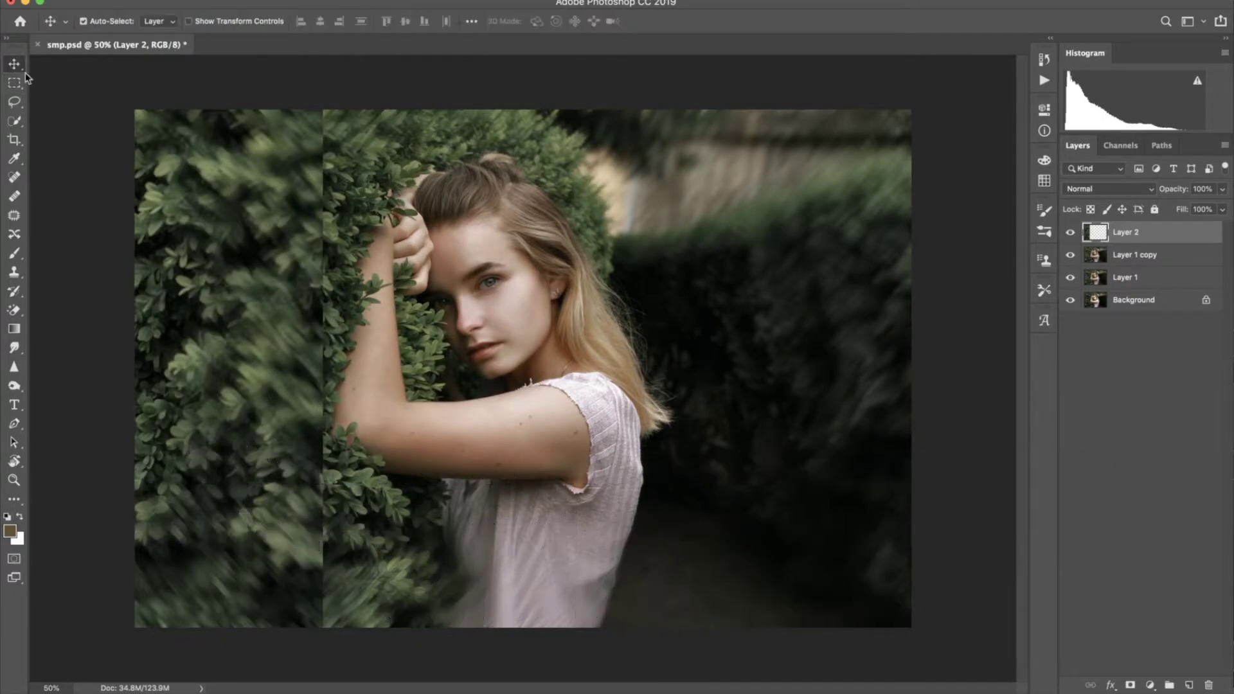
left_click_drag(187, 273, 657, 276)
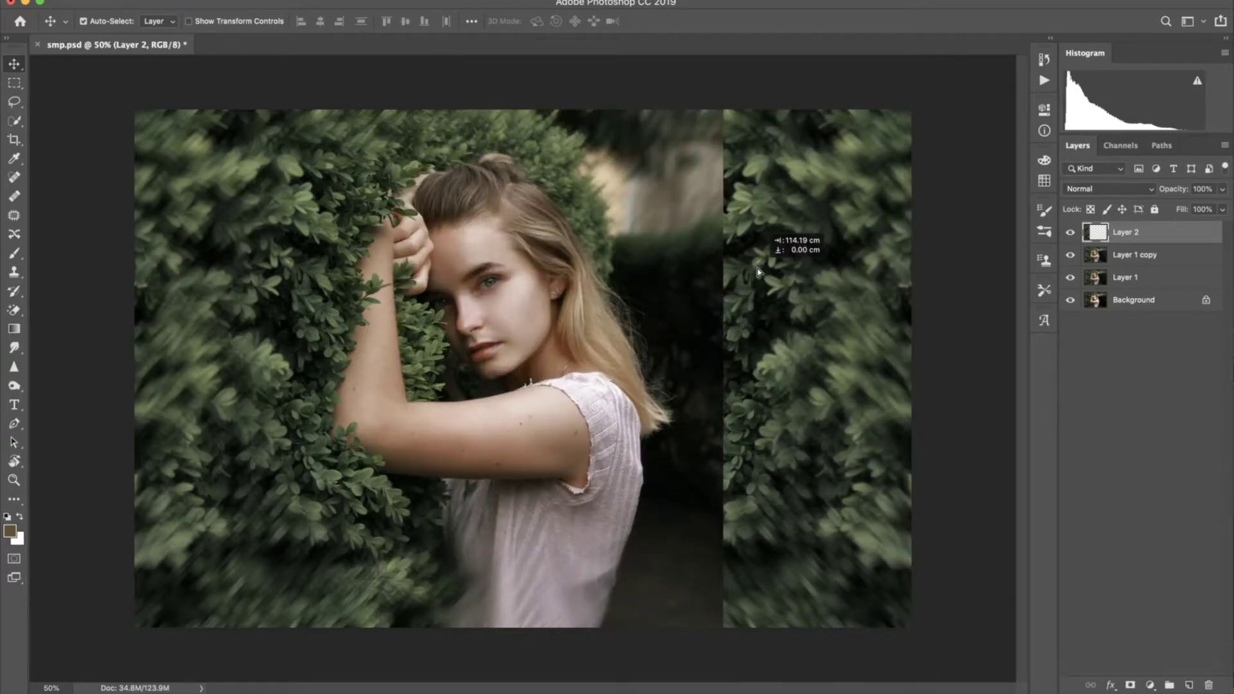
left_click_drag(657, 276, 778, 272)
left_click(172, 1)
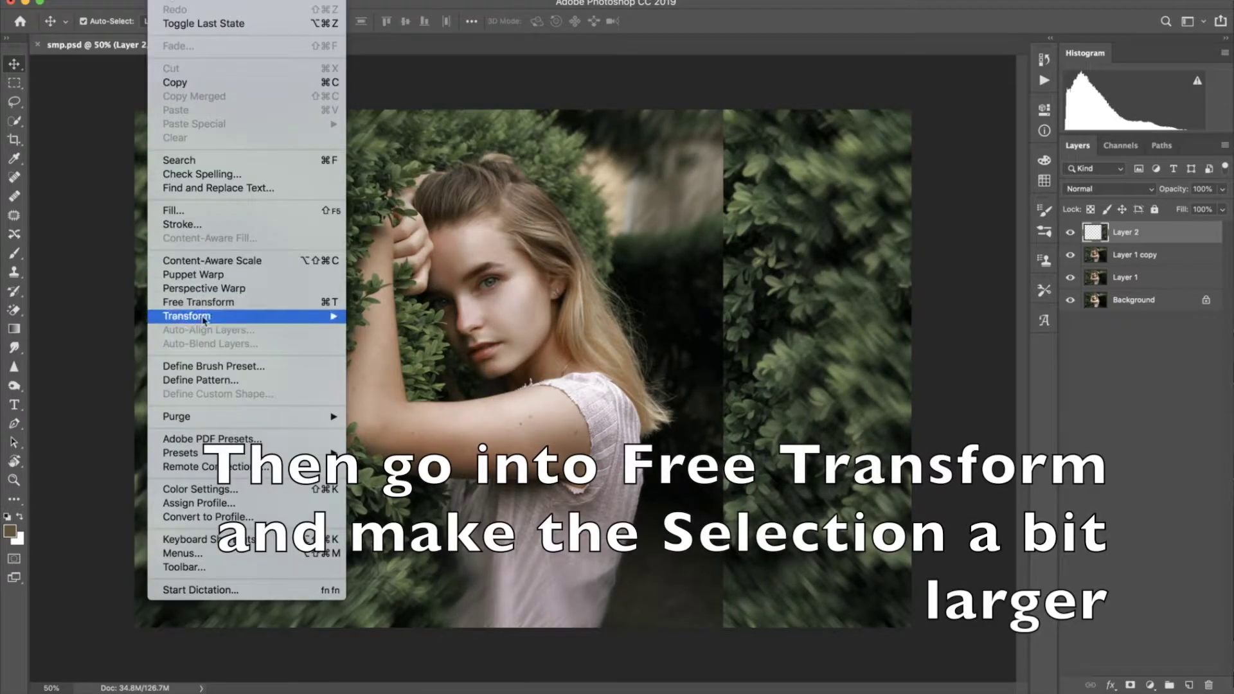
Stretch Layer 2's foliage strip leftward to about 142.65% width and add a layer mask
left_click(207, 303)
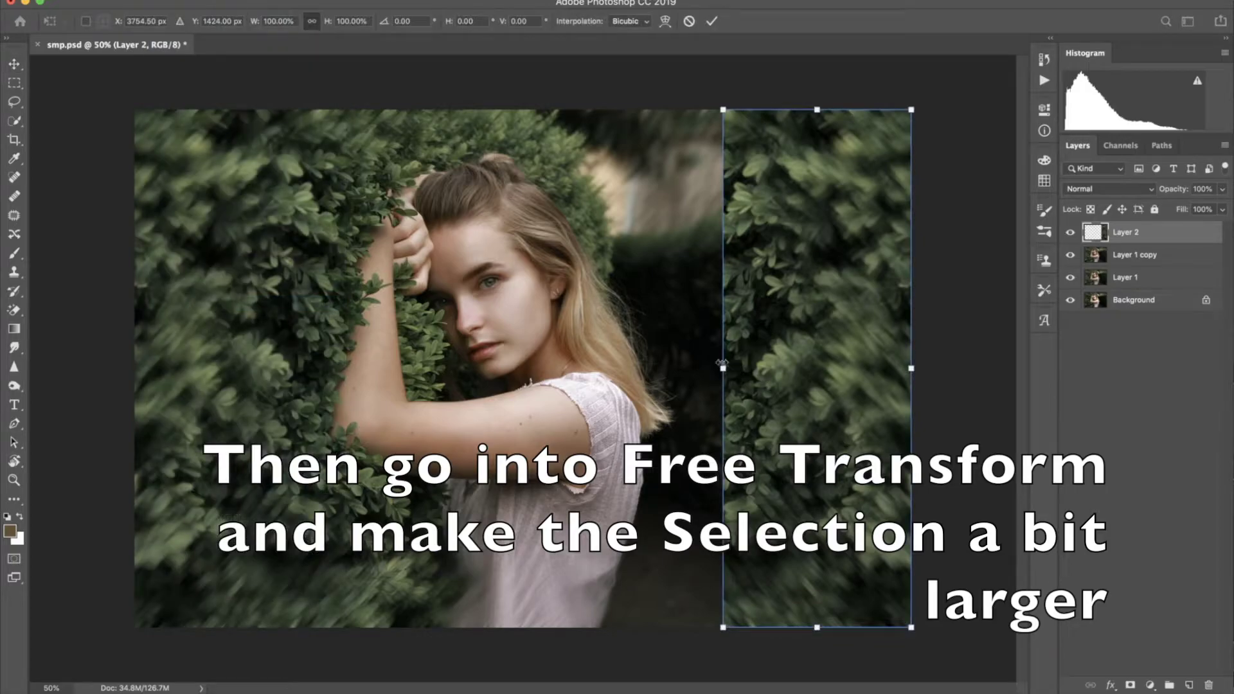
left_click_drag(720, 369, 662, 382)
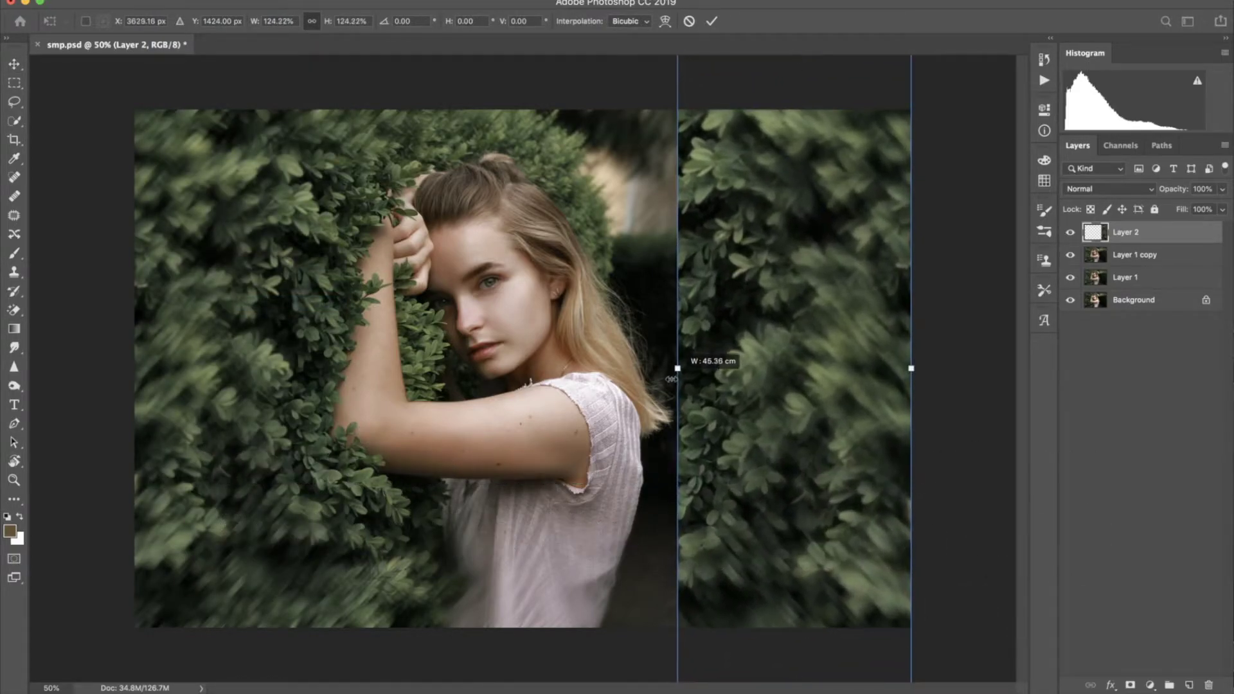
left_click_drag(662, 382, 639, 387)
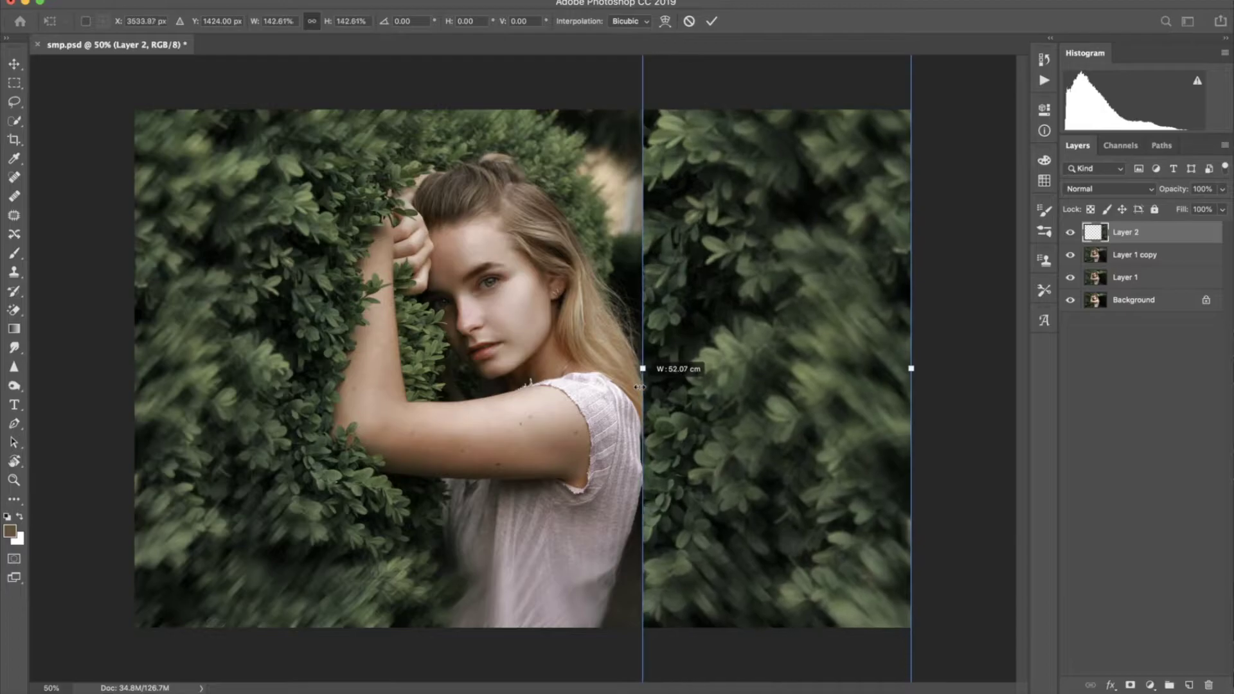
left_click(711, 20)
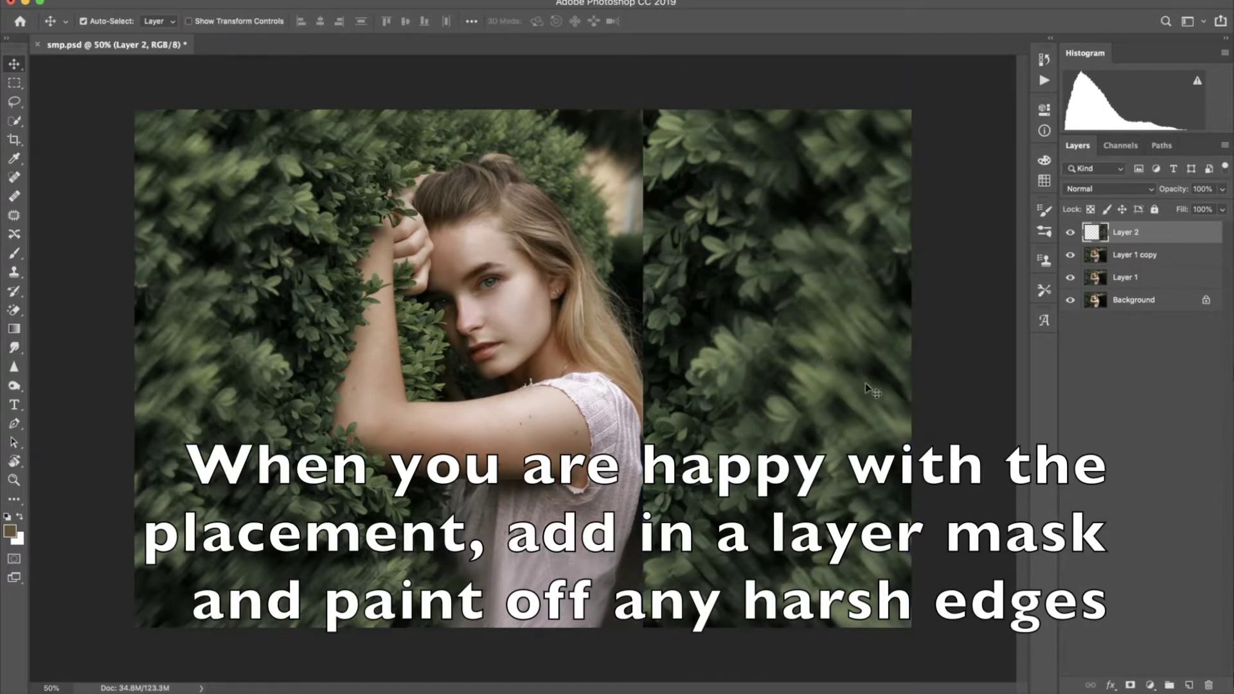
left_click(1129, 685)
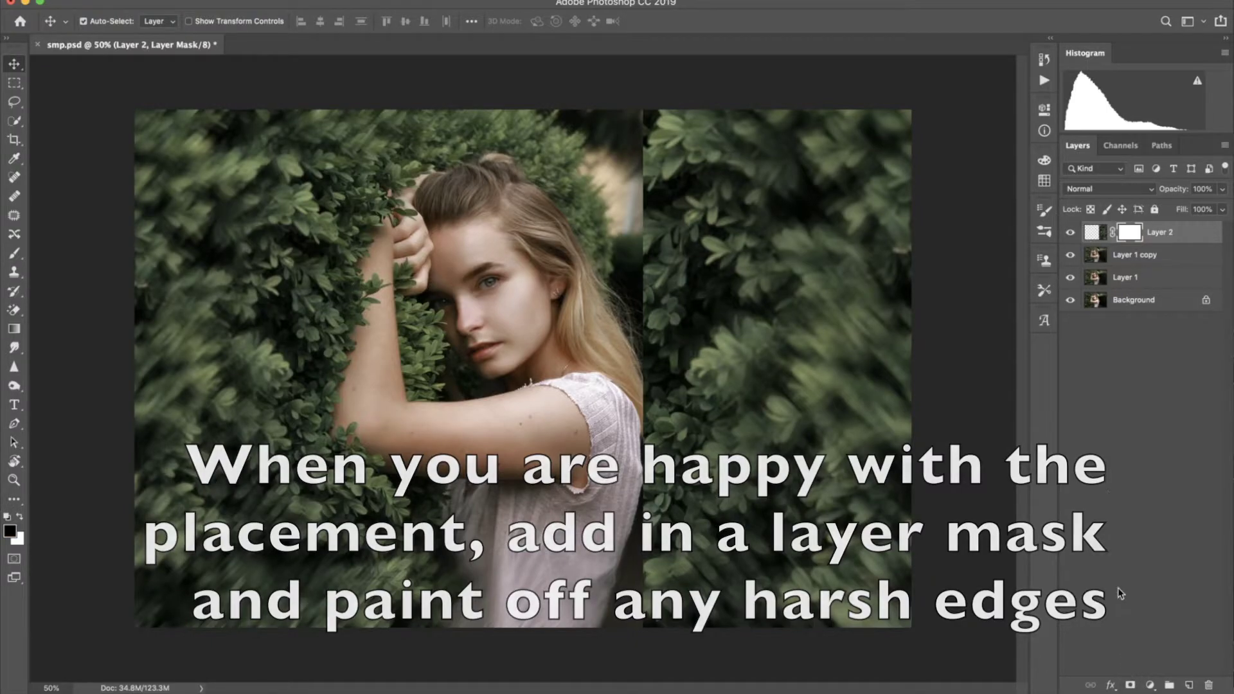
Blend the strip's left seam with a 23% opacity, 250 px black brush, then duplicate Layer 2
left_click(14, 253)
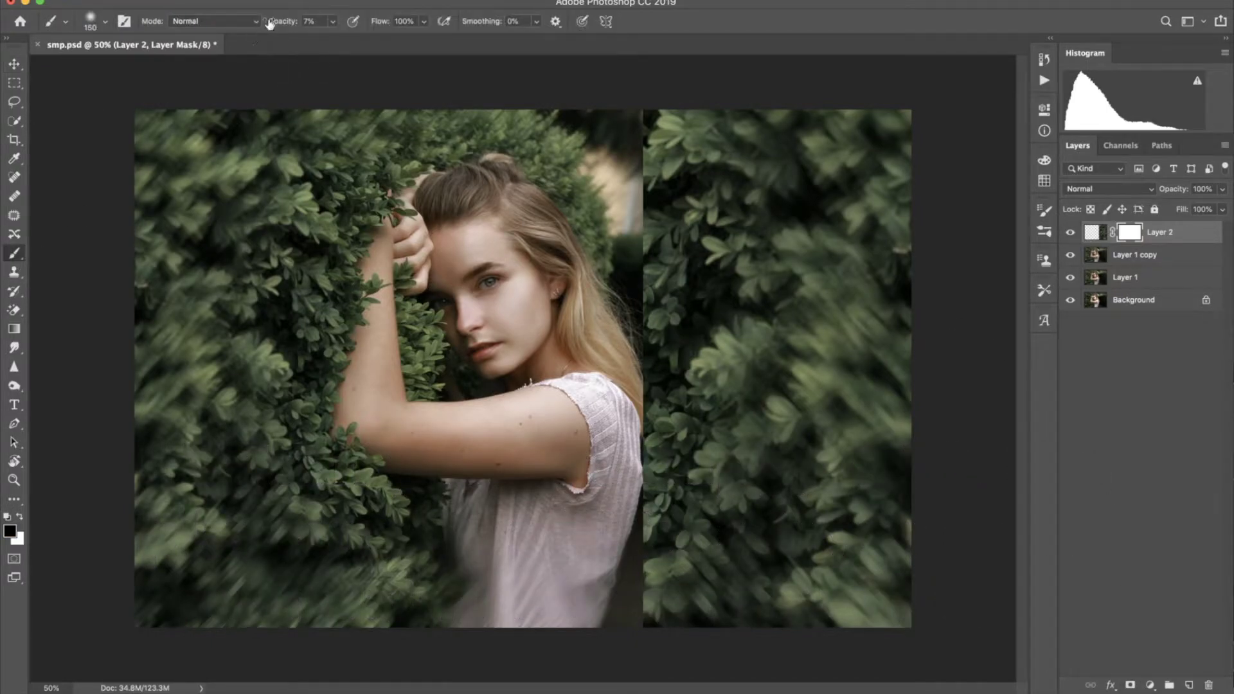
left_click_drag(277, 21, 279, 79)
key("bracketright")
key("bracketright")
left_click_drag(639, 105, 651, 614)
left_click_drag(653, 372, 670, 429)
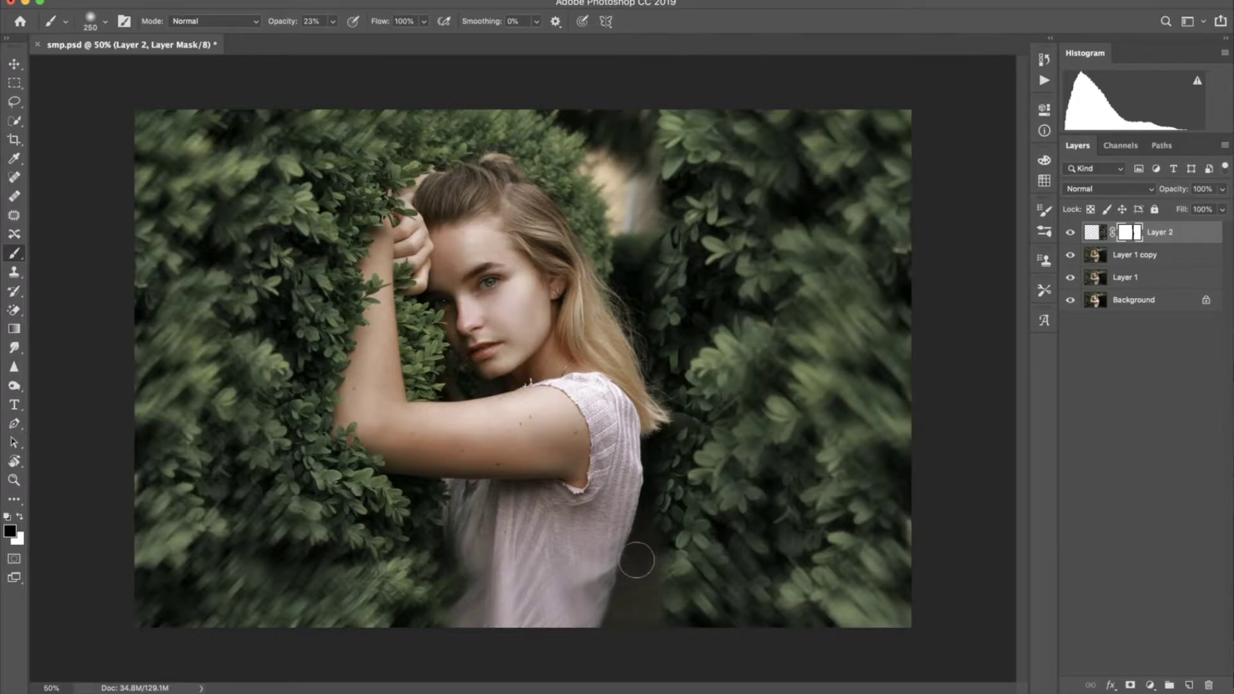
key("super+j")
left_click(14, 64)
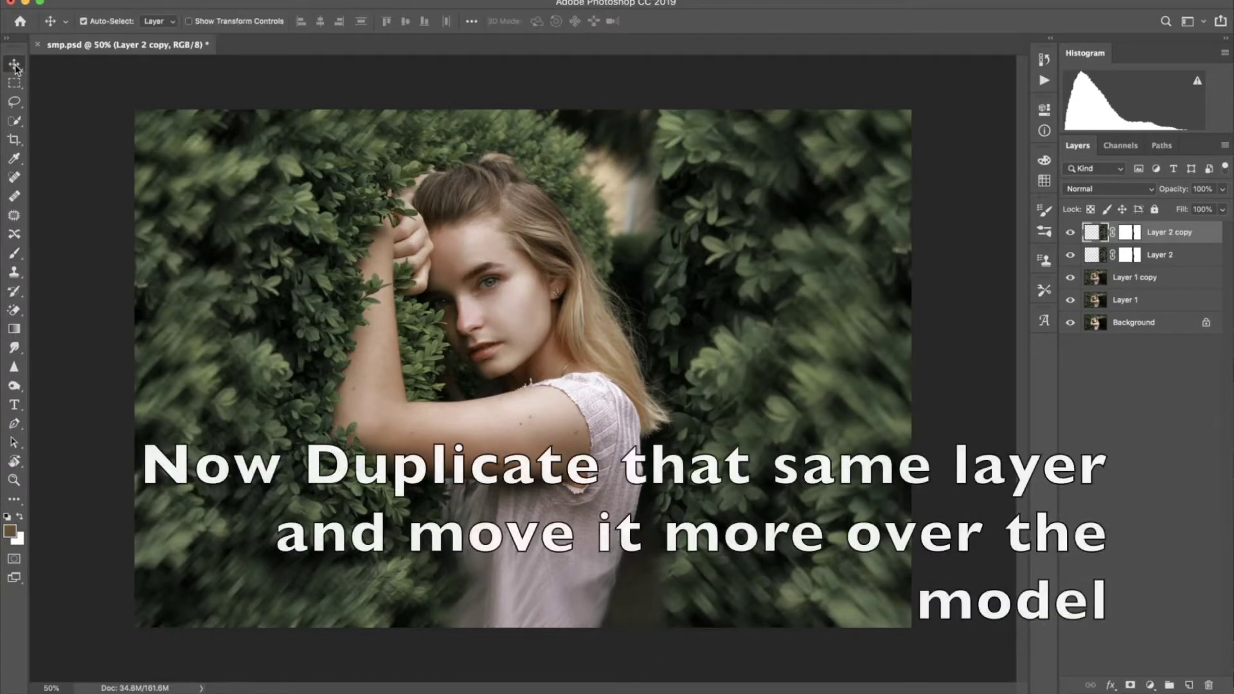
Move Layer 2 copy left over the woman and widen it to about 108.91%
left_click_drag(832, 274, 696, 273)
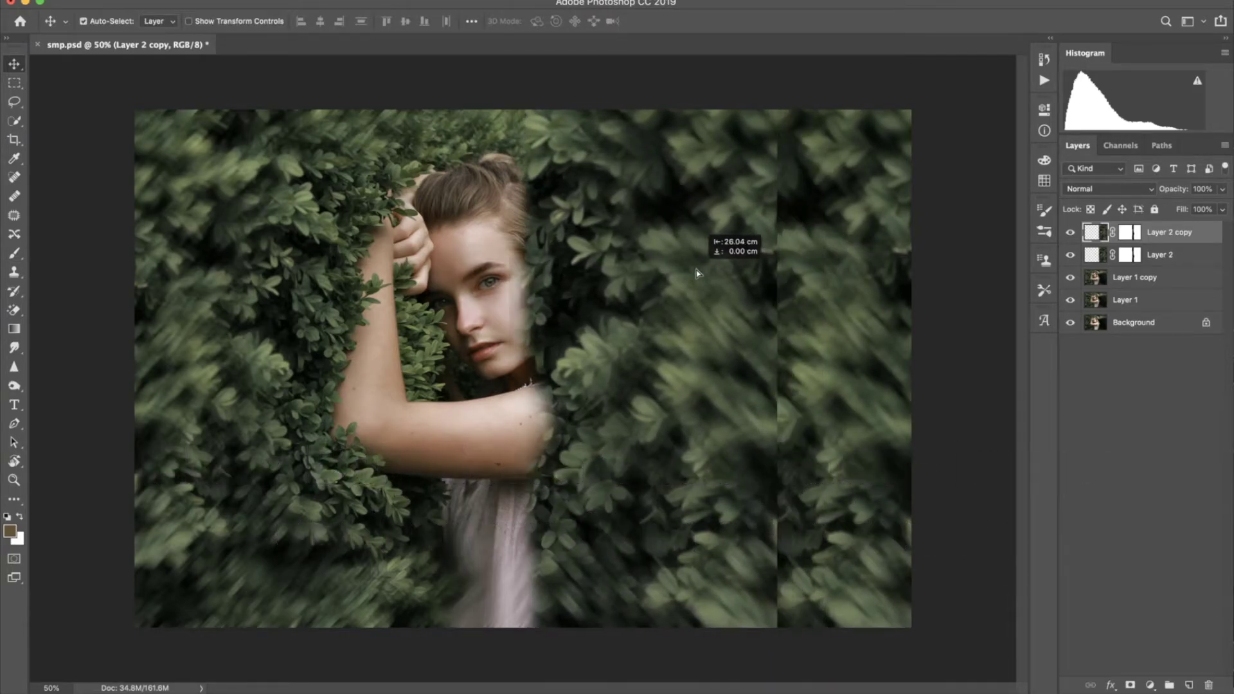
left_click_drag(697, 273, 710, 273)
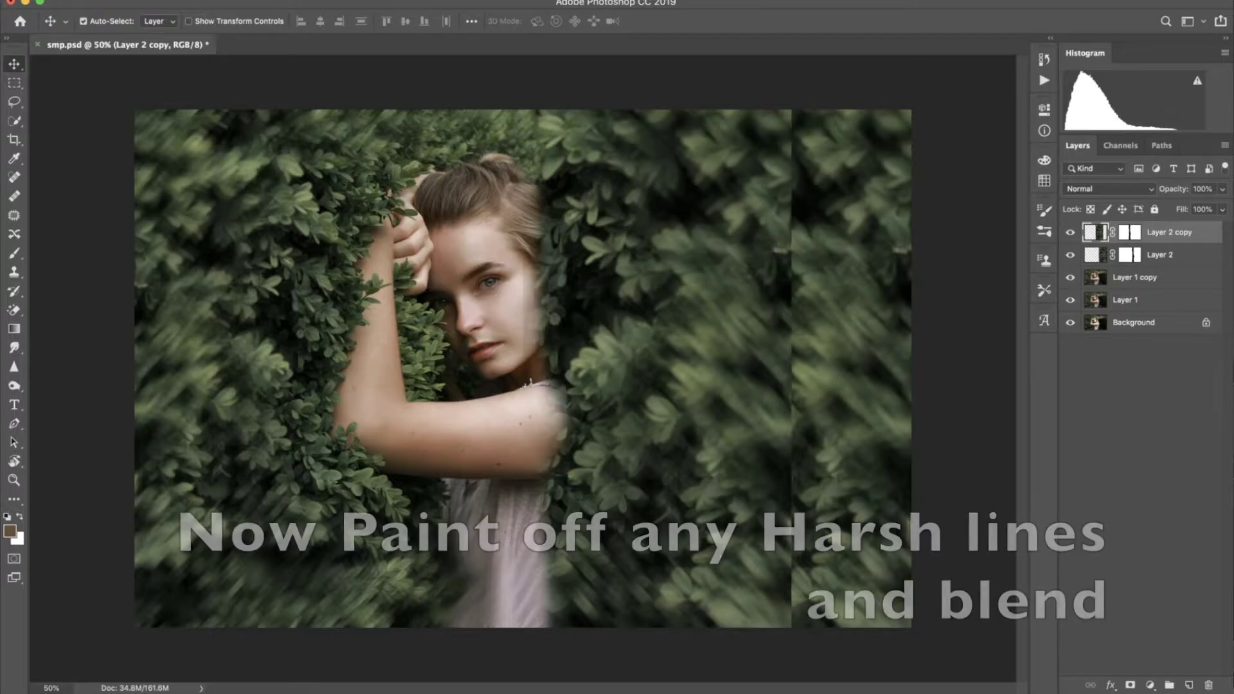
left_click(198, 302)
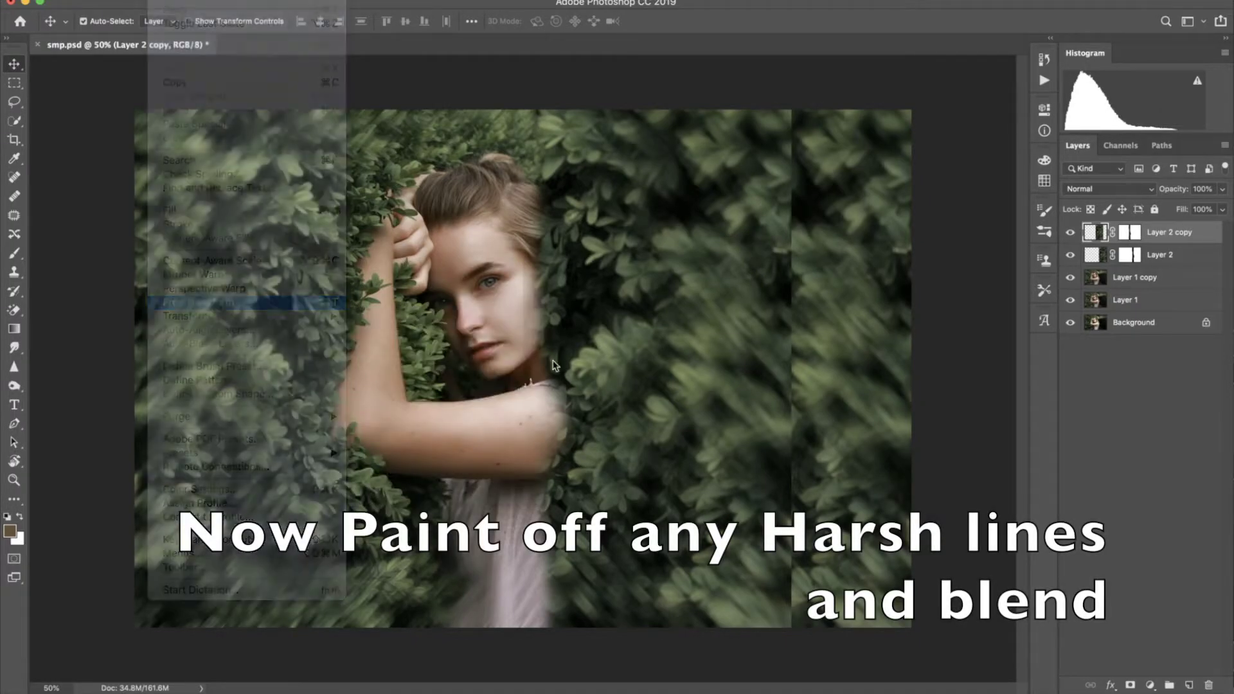
left_click_drag(790, 370, 816, 369)
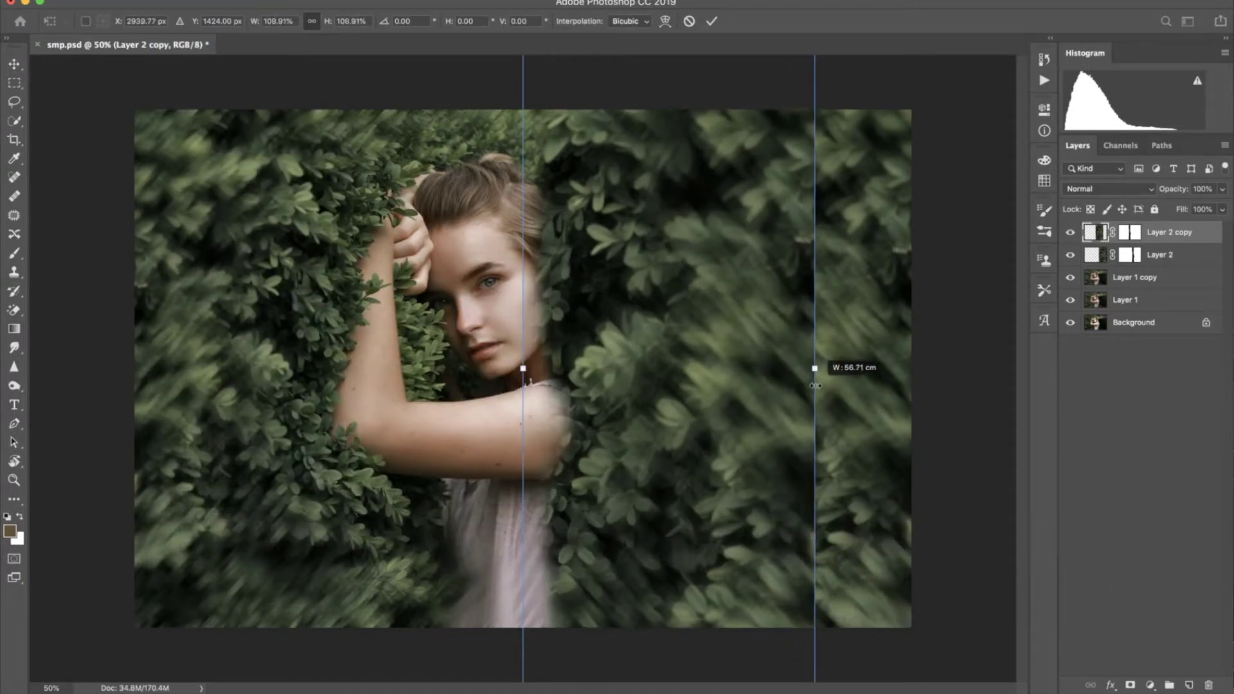
left_click(712, 22)
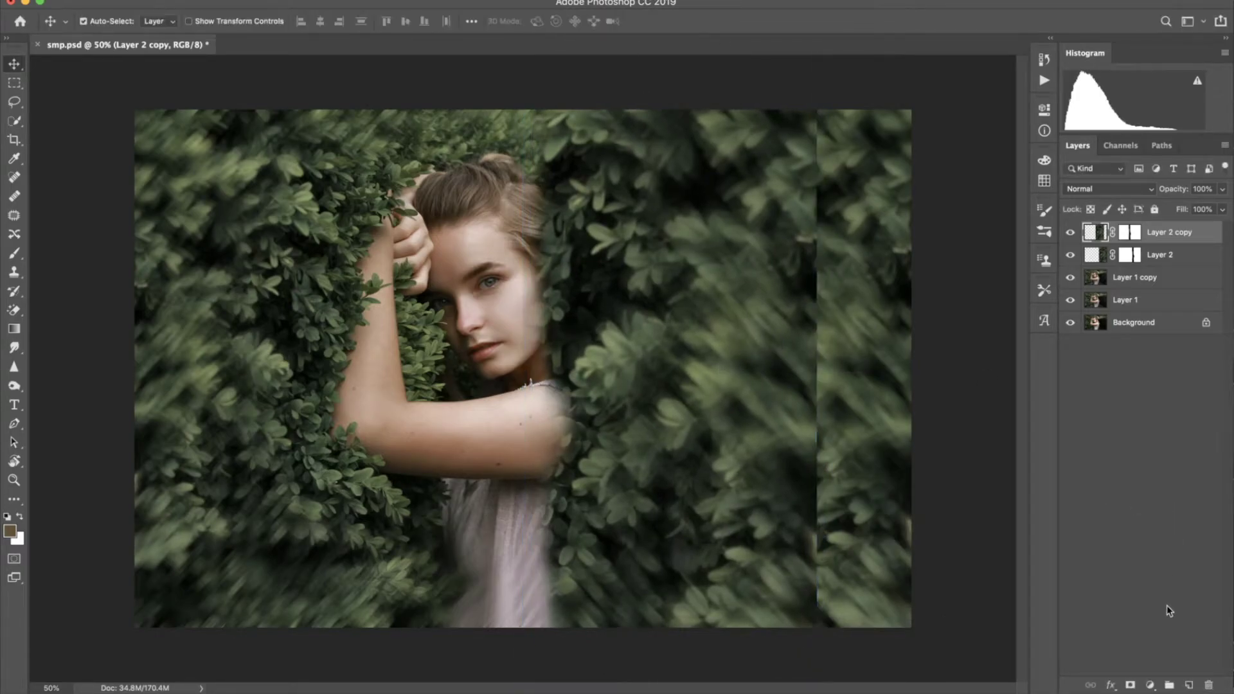
Paint black on the copy's layer mask to reveal her face and hair edge
left_click(1129, 235)
key("b")
mouse_move(554, 119)
left_mouse_down()
mouse_move(536, 183)
mouse_move(547, 302)
mouse_move(550, 154)
mouse_move(631, 323)
left_mouse_up()
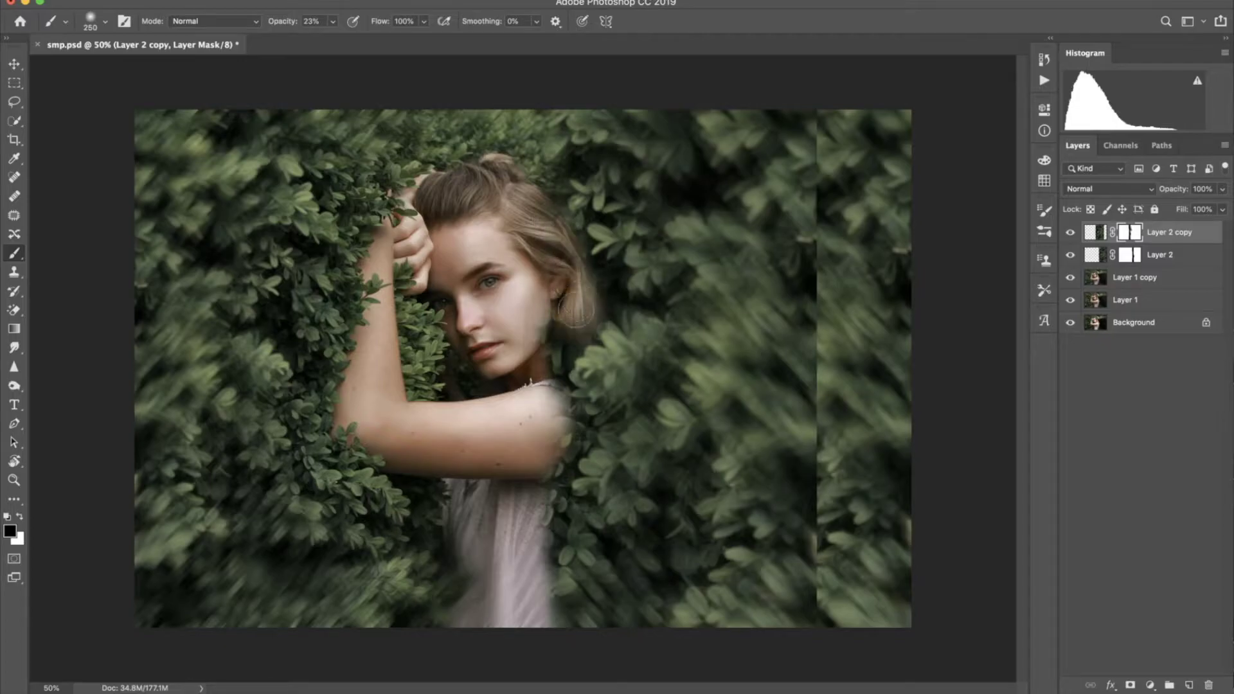
Mask away the foliage over her shoulder, sleeve and sweater
left_click_drag(604, 270, 598, 412)
left_click_drag(579, 328, 540, 418)
left_click_drag(566, 360, 559, 469)
left_click_drag(565, 334, 575, 492)
mouse_move(588, 379)
left_mouse_down()
mouse_move(601, 482)
mouse_move(642, 501)
left_mouse_up()
left_click_drag(649, 398, 661, 452)
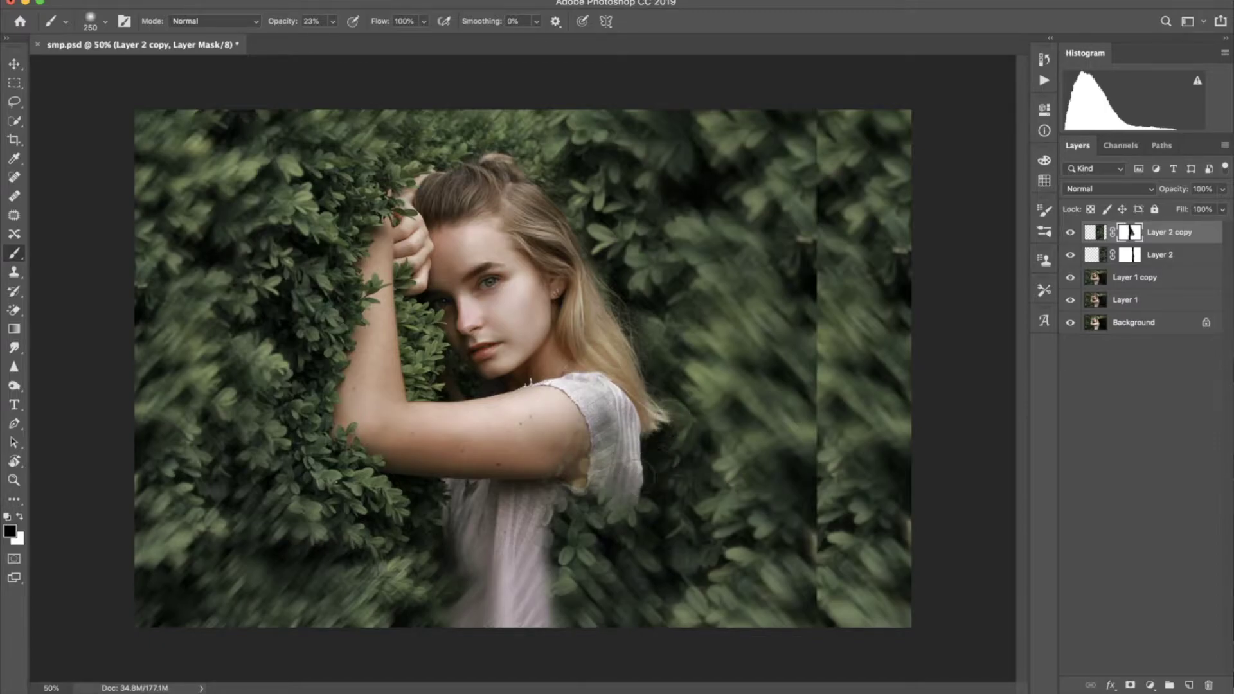
left_click_drag(620, 411, 611, 546)
left_click_drag(616, 495, 579, 640)
mouse_move(572, 491)
left_mouse_down()
mouse_move(552, 630)
mouse_move(585, 614)
left_mouse_up()
left_click_drag(598, 524, 626, 538)
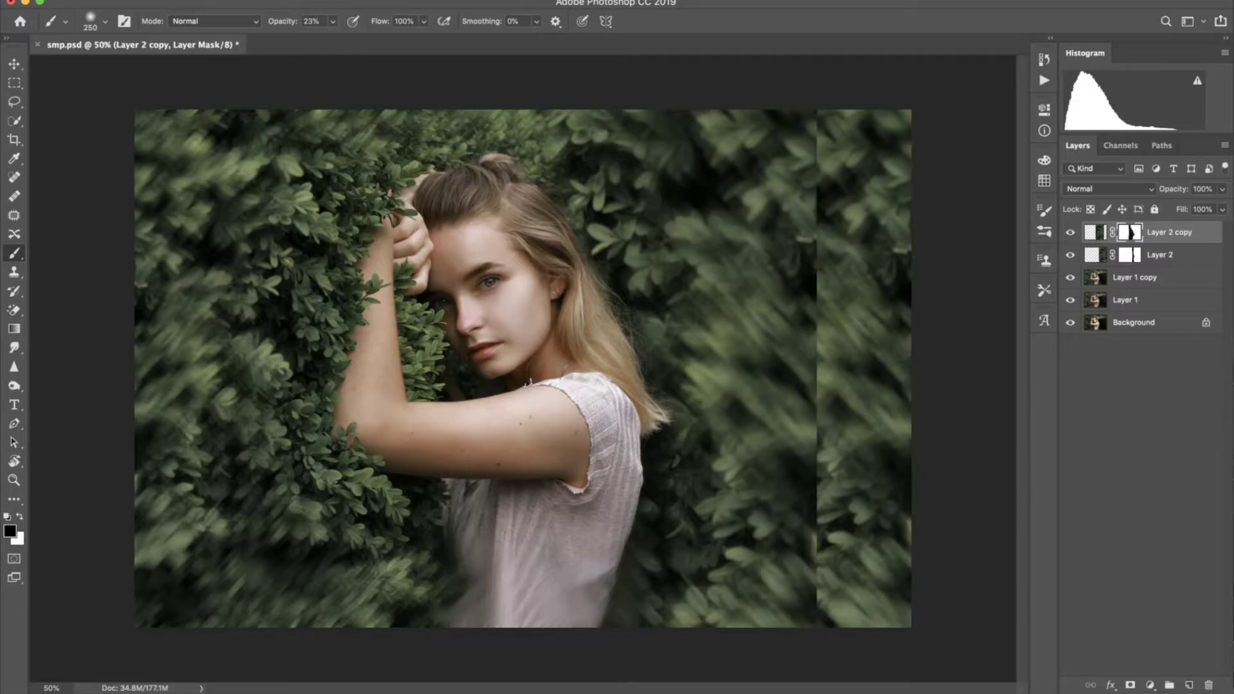
Blend away the copy's vertical seam on the right, top to bottom
left_click_drag(829, 93, 826, 190)
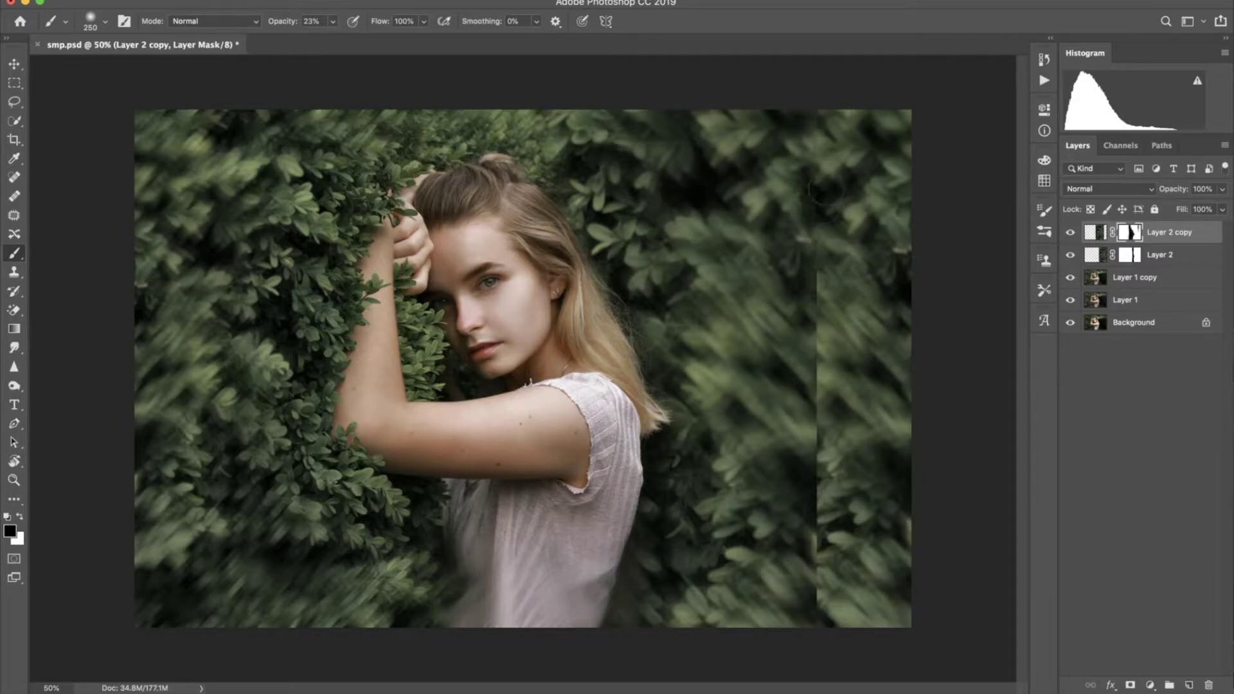
left_click_drag(808, 276, 811, 443)
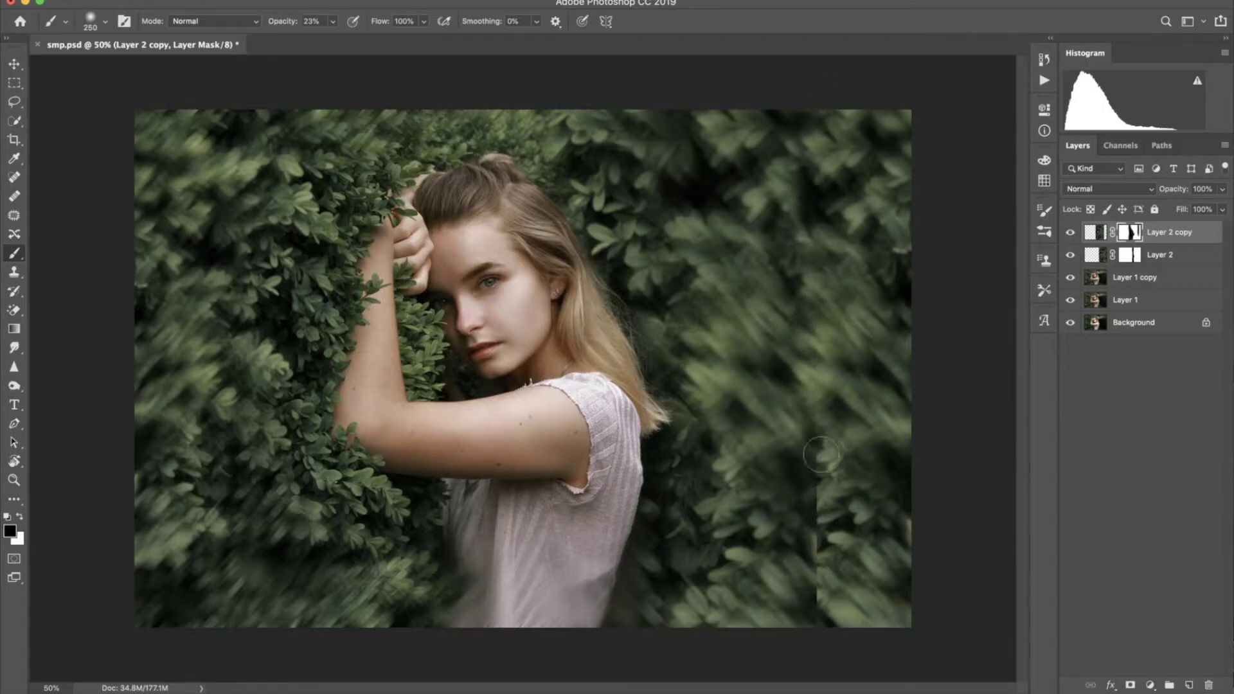
left_click_drag(819, 453, 817, 607)
left_click_drag(833, 440, 822, 642)
mouse_move(816, 476)
left_mouse_down()
mouse_move(821, 633)
mouse_move(812, 532)
left_mouse_up()
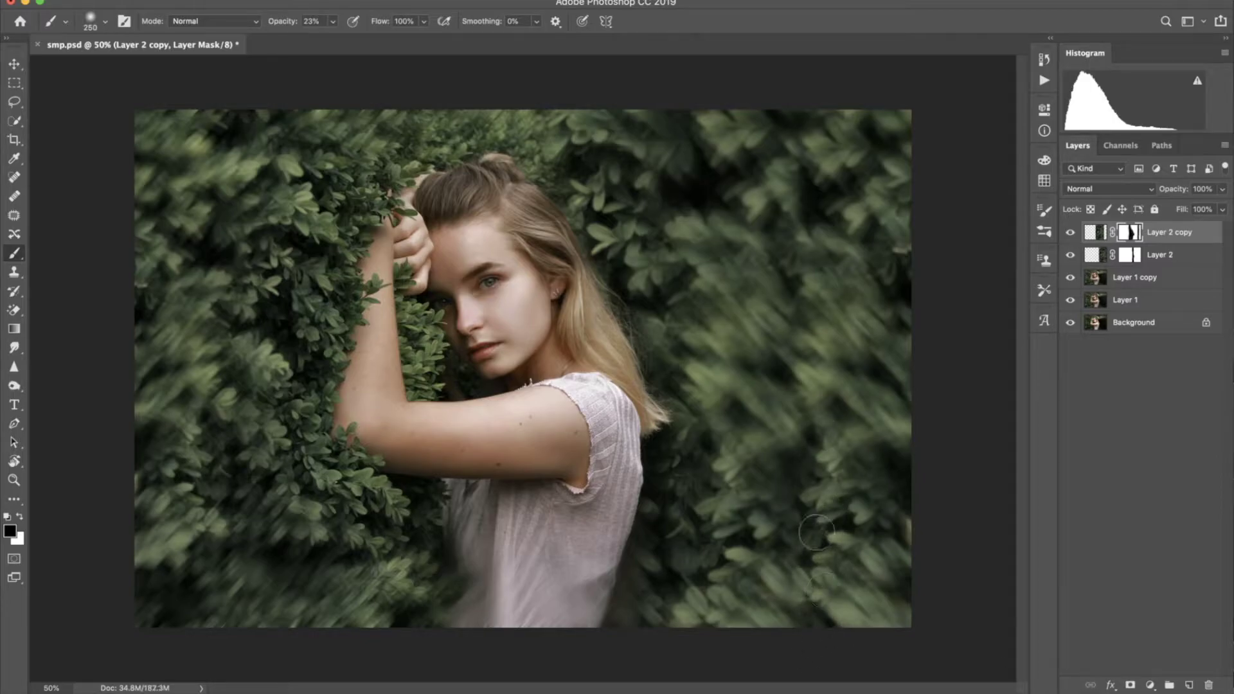
left_click(15, 64)
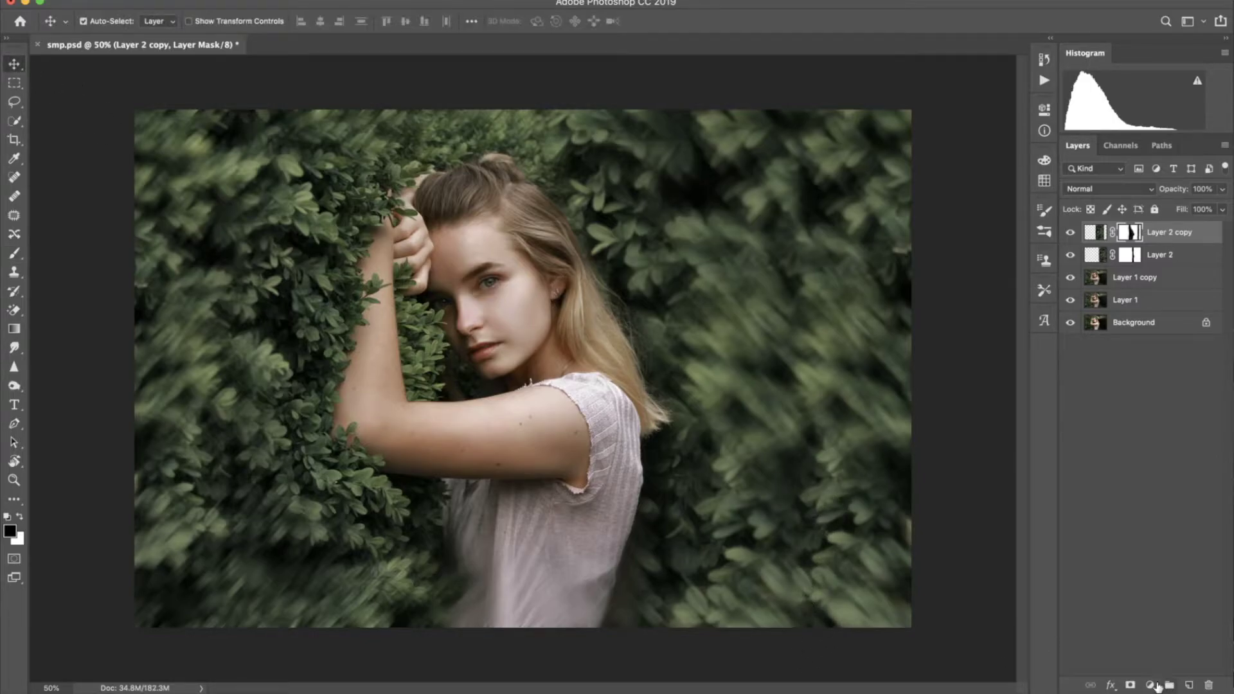
Add a Curves adjustment layer with points at 211→193 and 127→125
left_click(1150, 685)
left_click(1174, 507)
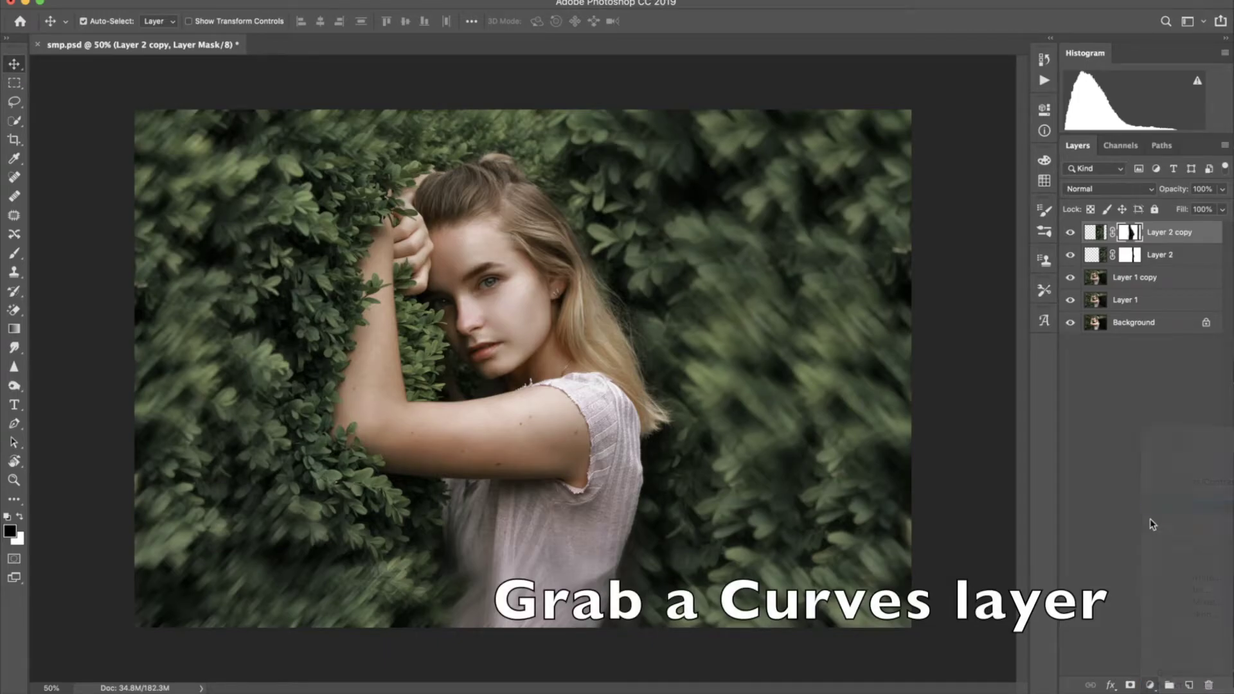
left_click(972, 216)
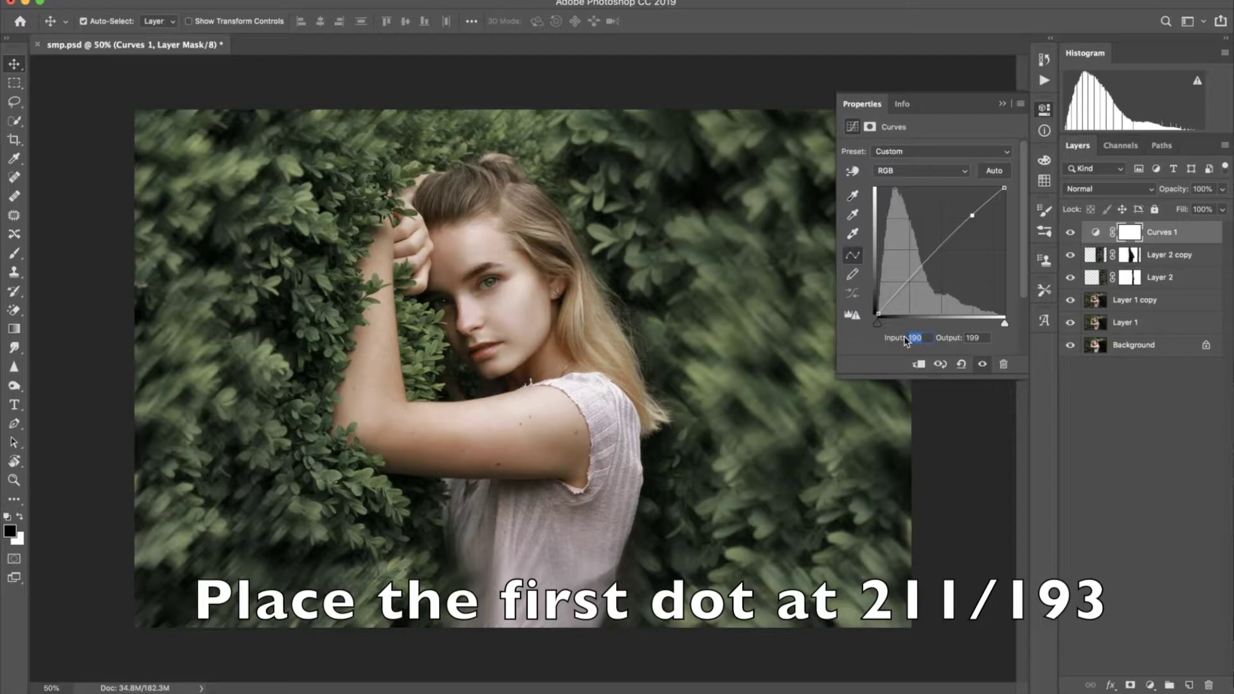
type("211")
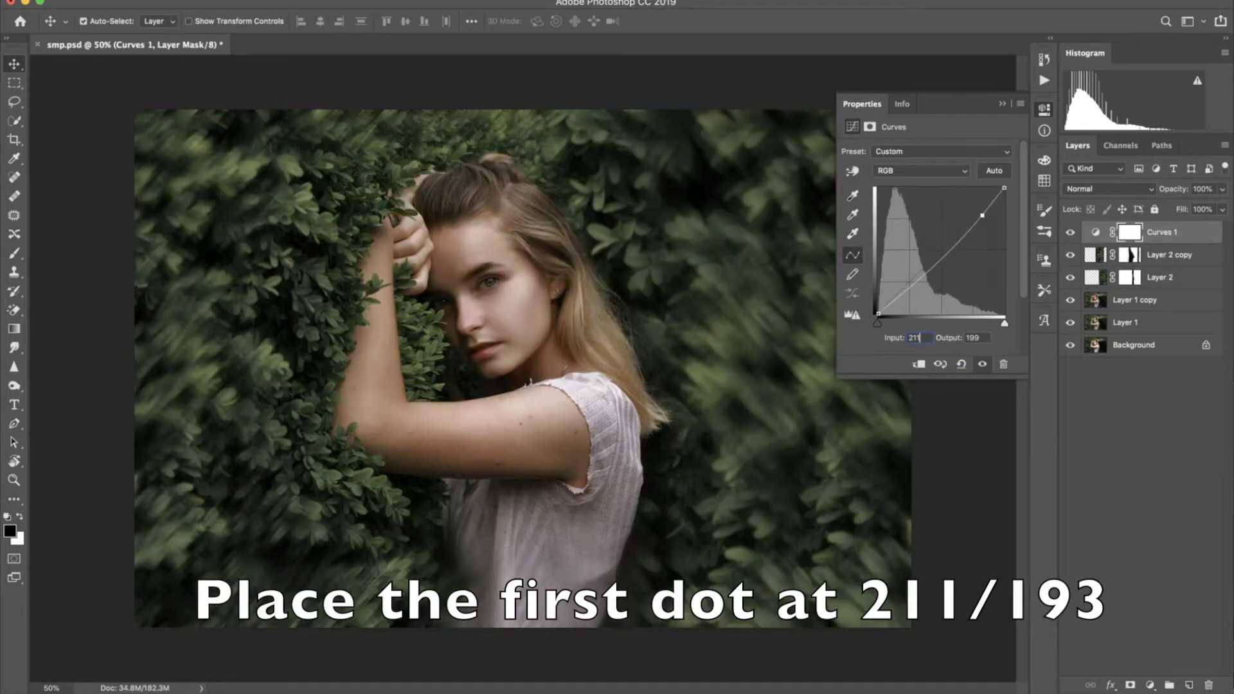
key("Tab")
type("19")
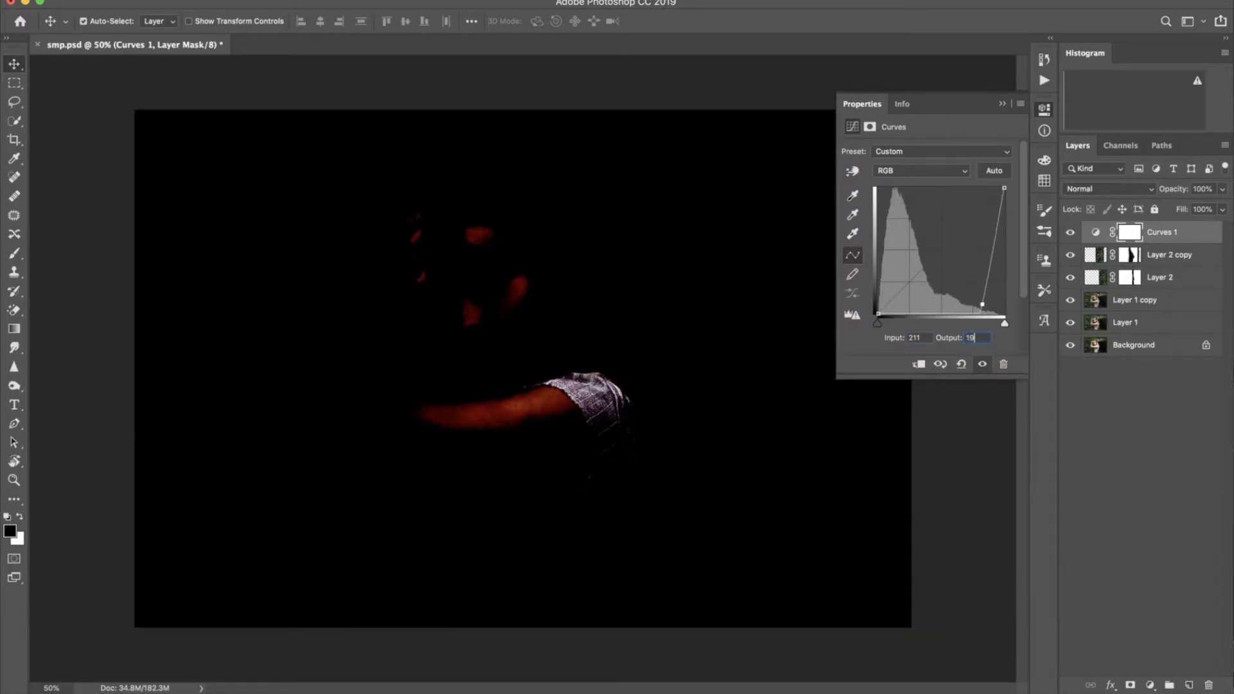
type("3")
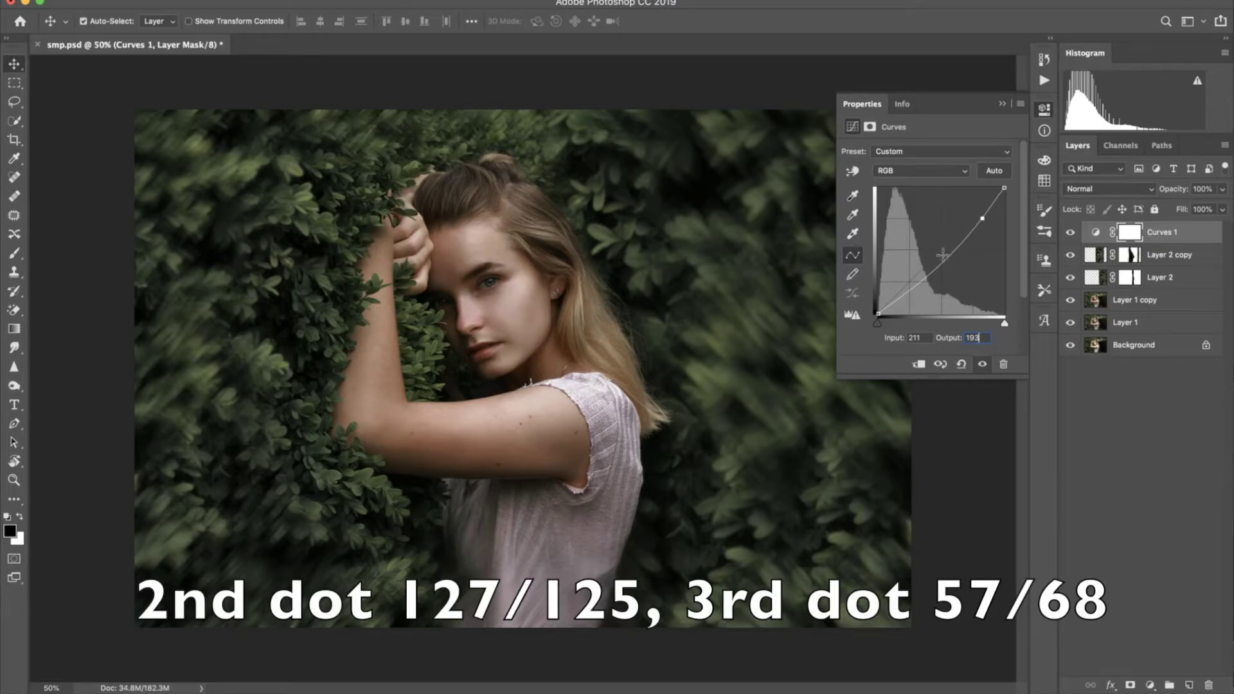
left_click(944, 256)
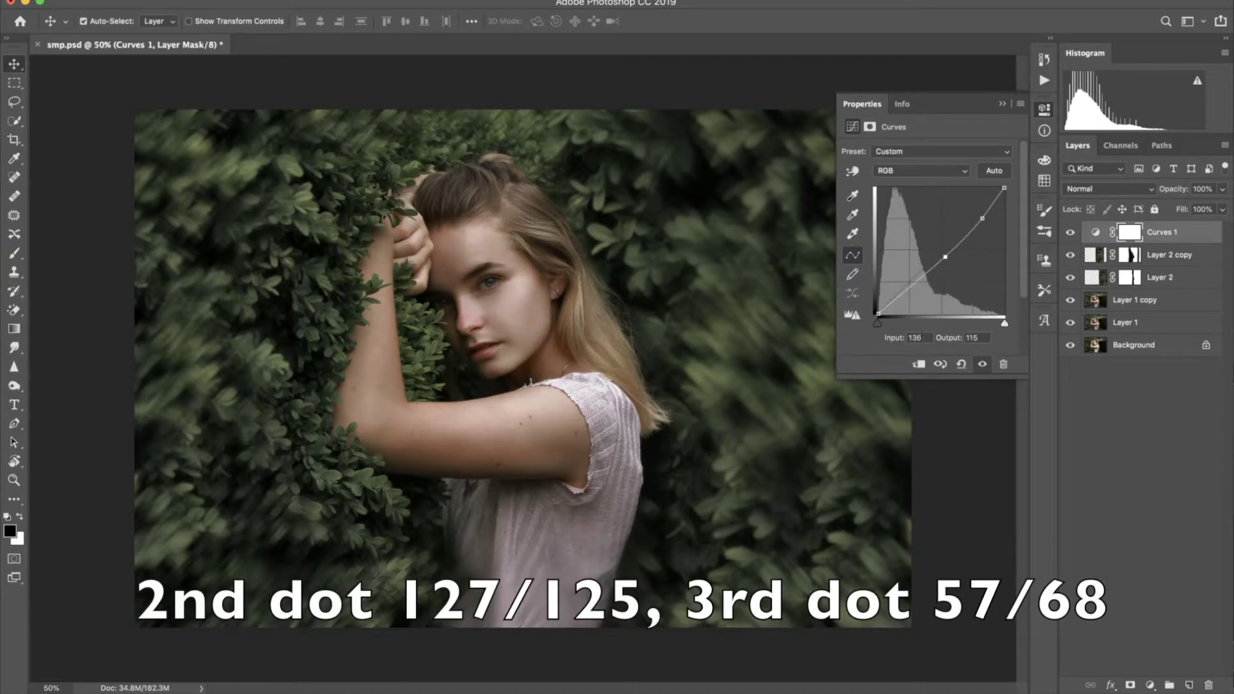
type("127")
key("Tab")
type("125")
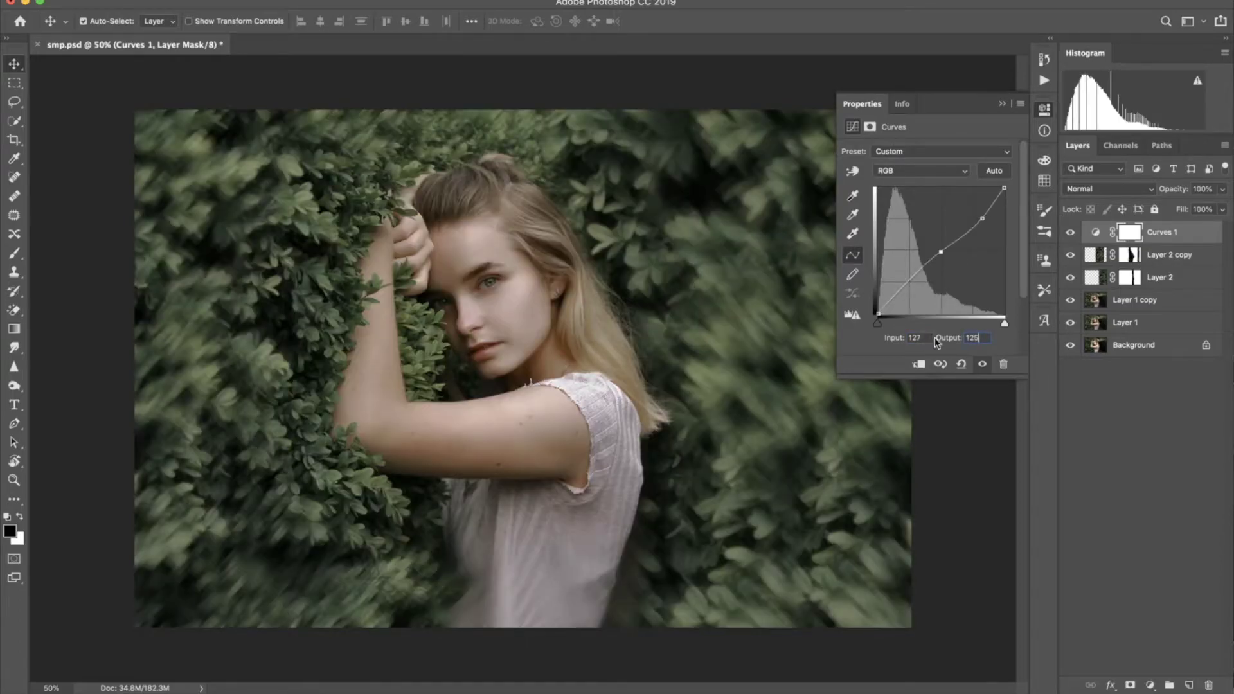
Lift the curve's black point to output 25 and lower the Curves layer opacity
left_click(906, 281)
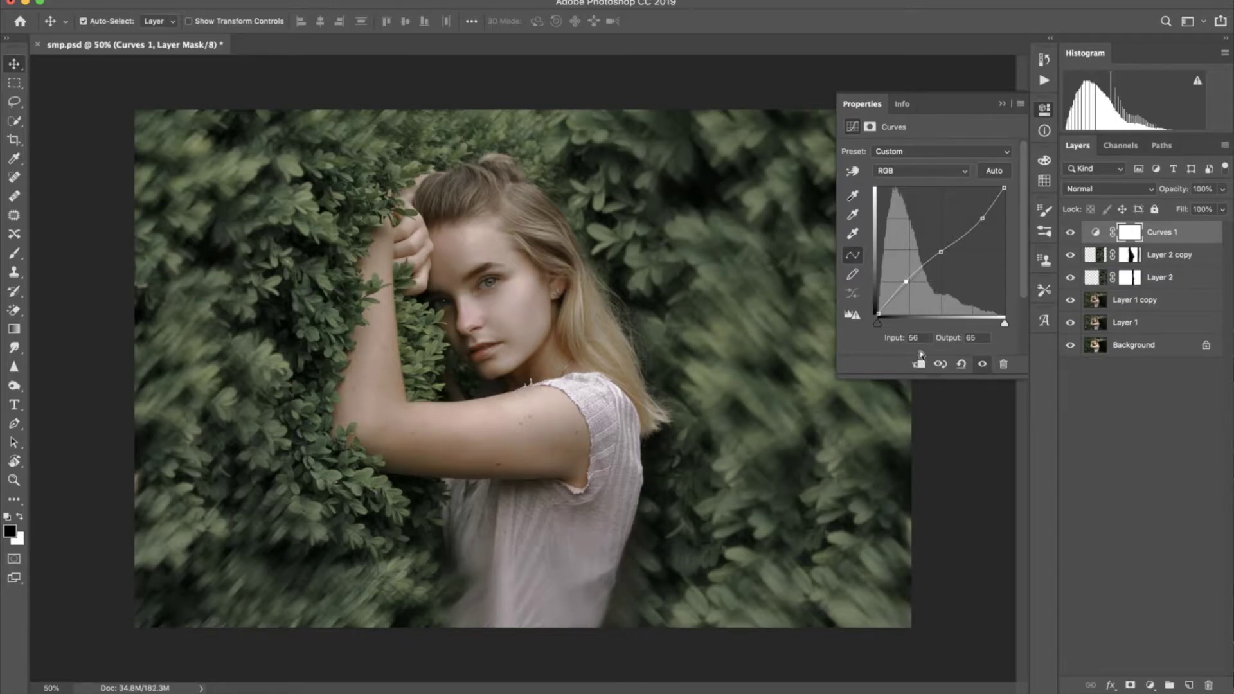
left_click_drag(923, 340, 902, 340)
type("57")
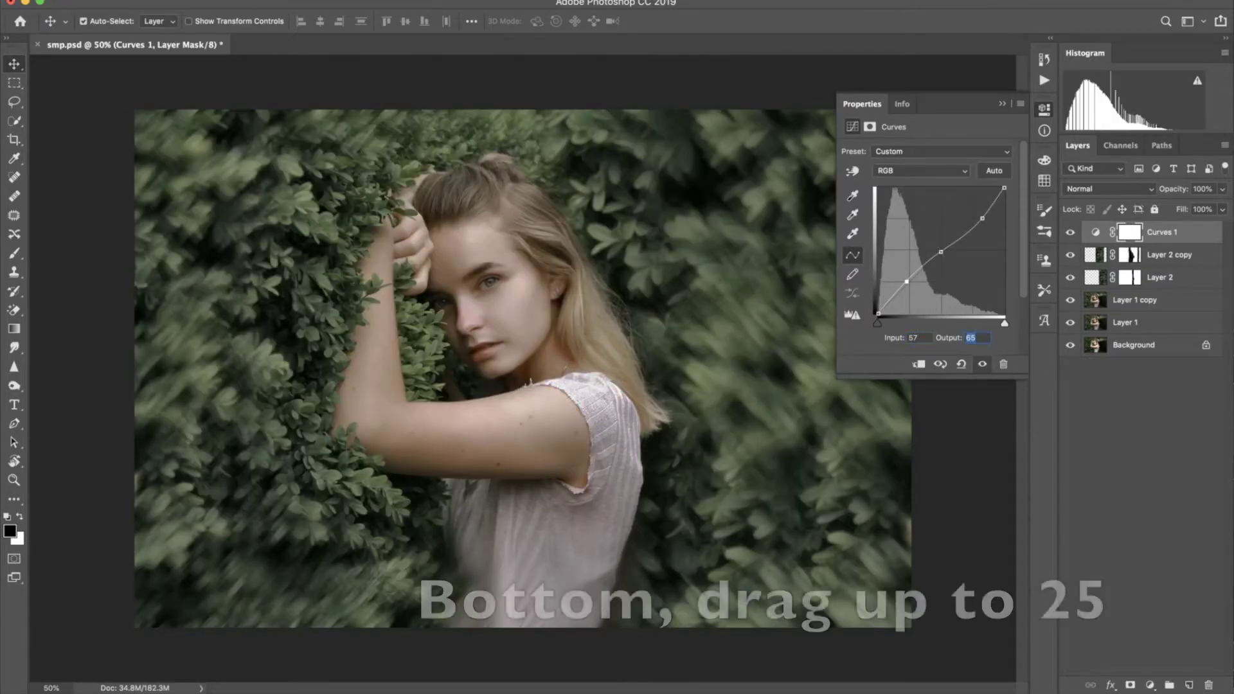
type("68")
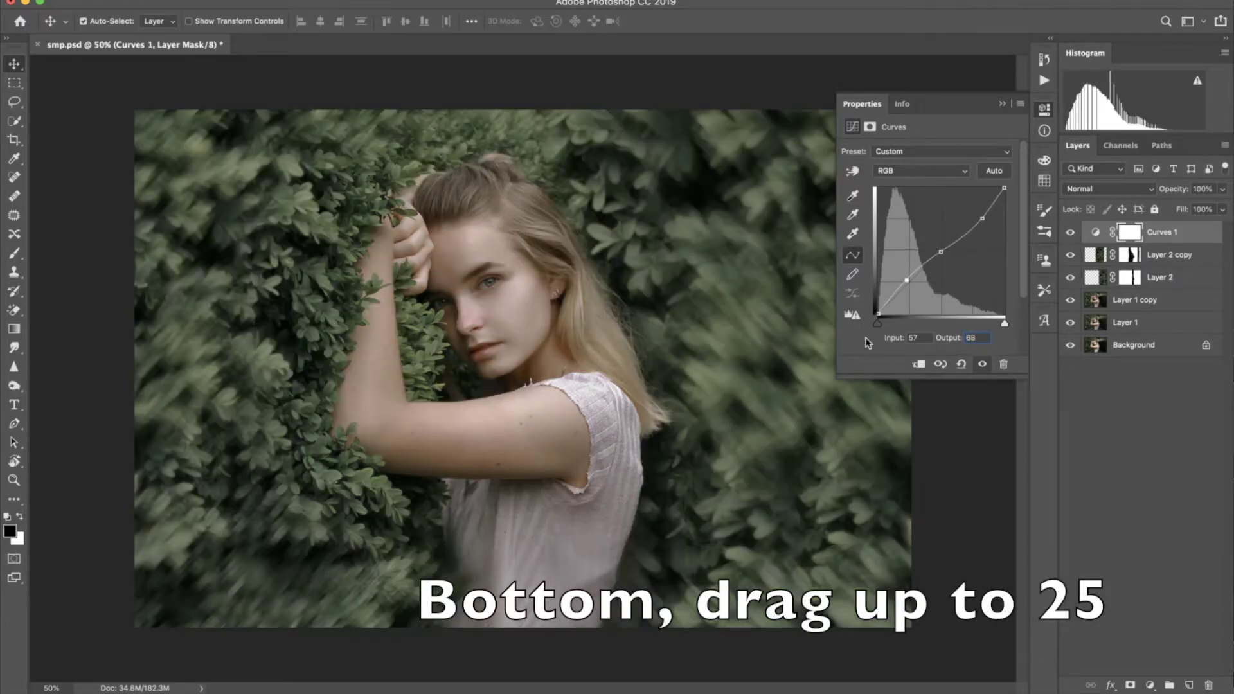
left_click(877, 314)
left_click_drag(872, 312, 864, 303)
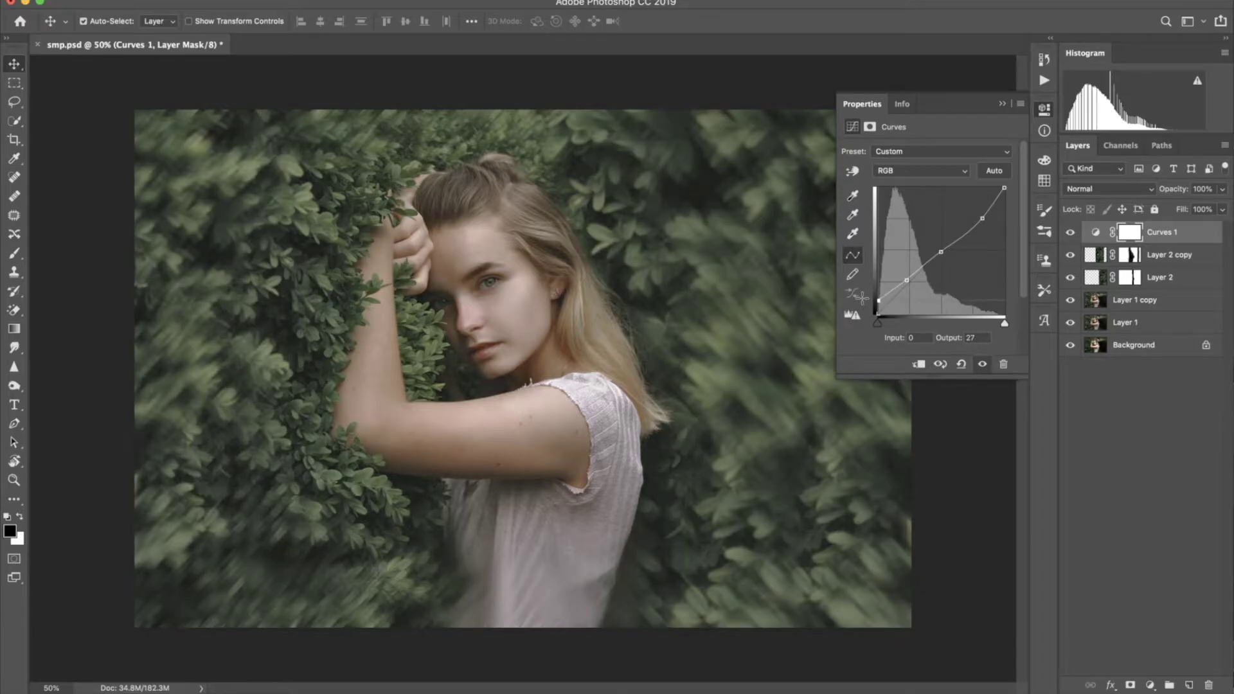
left_click_drag(1179, 190, 1166, 191)
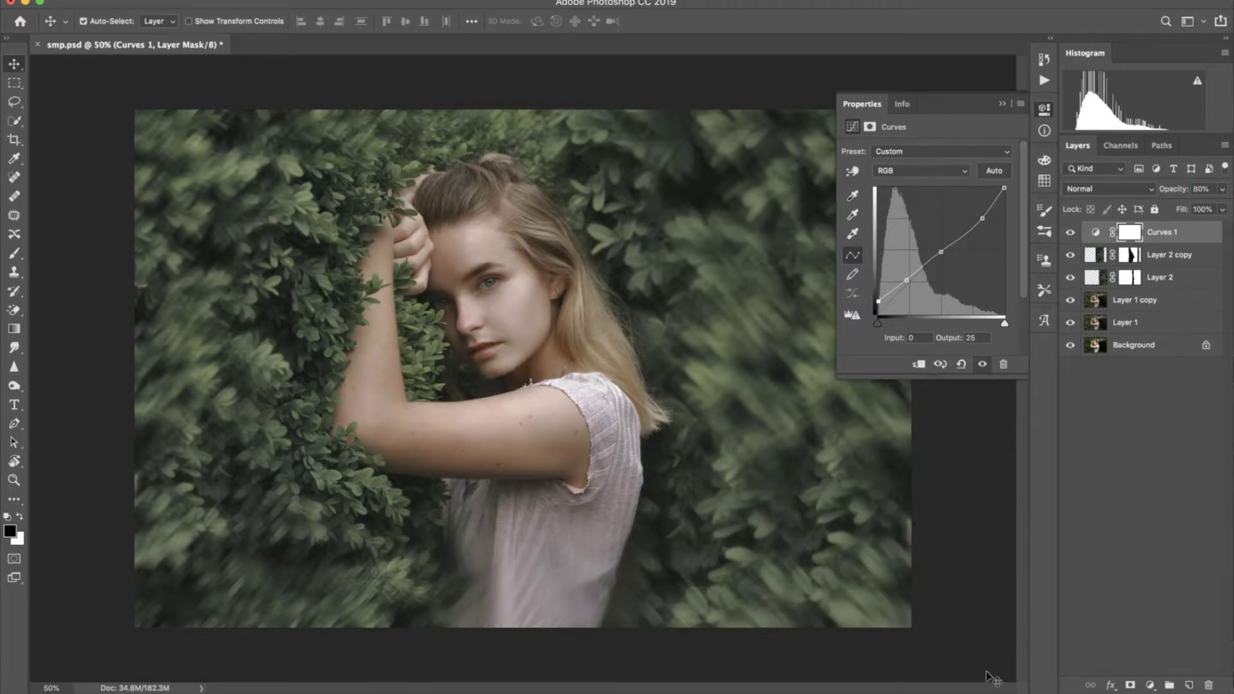
left_click(1150, 685)
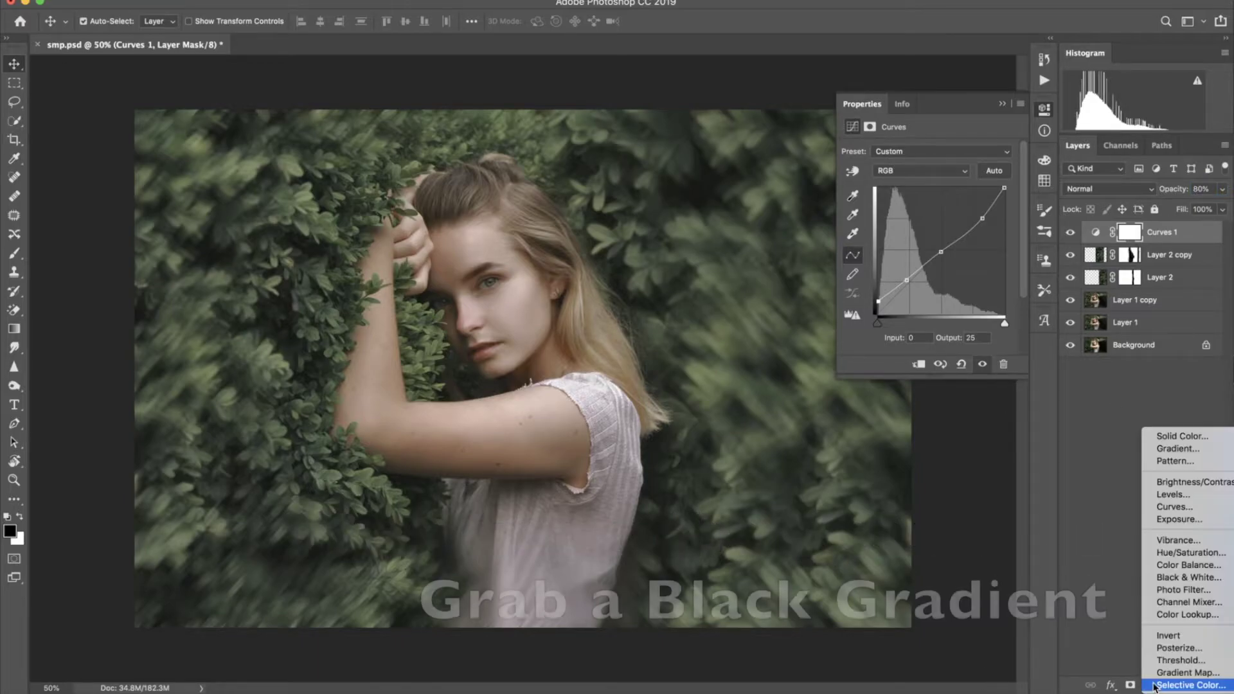
Add a Gradient Fill layer whose gradient runs from pure black to a dark colour sampled from the photo
left_click(1158, 450)
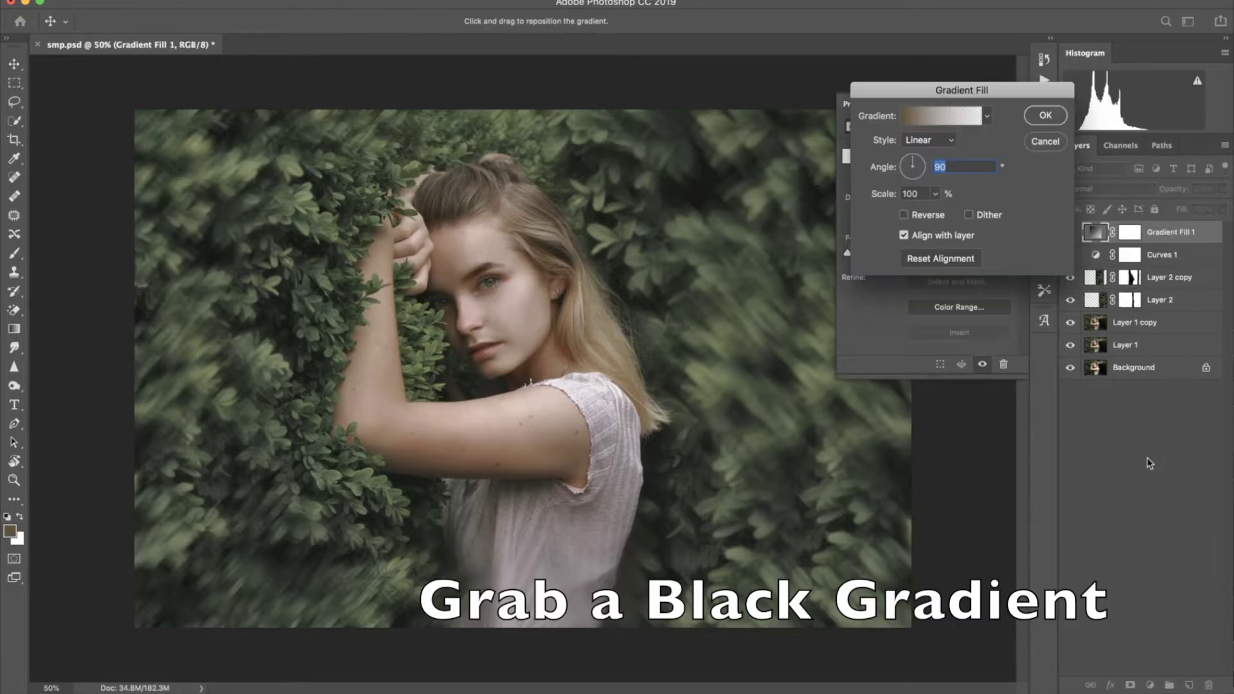
left_click(910, 119)
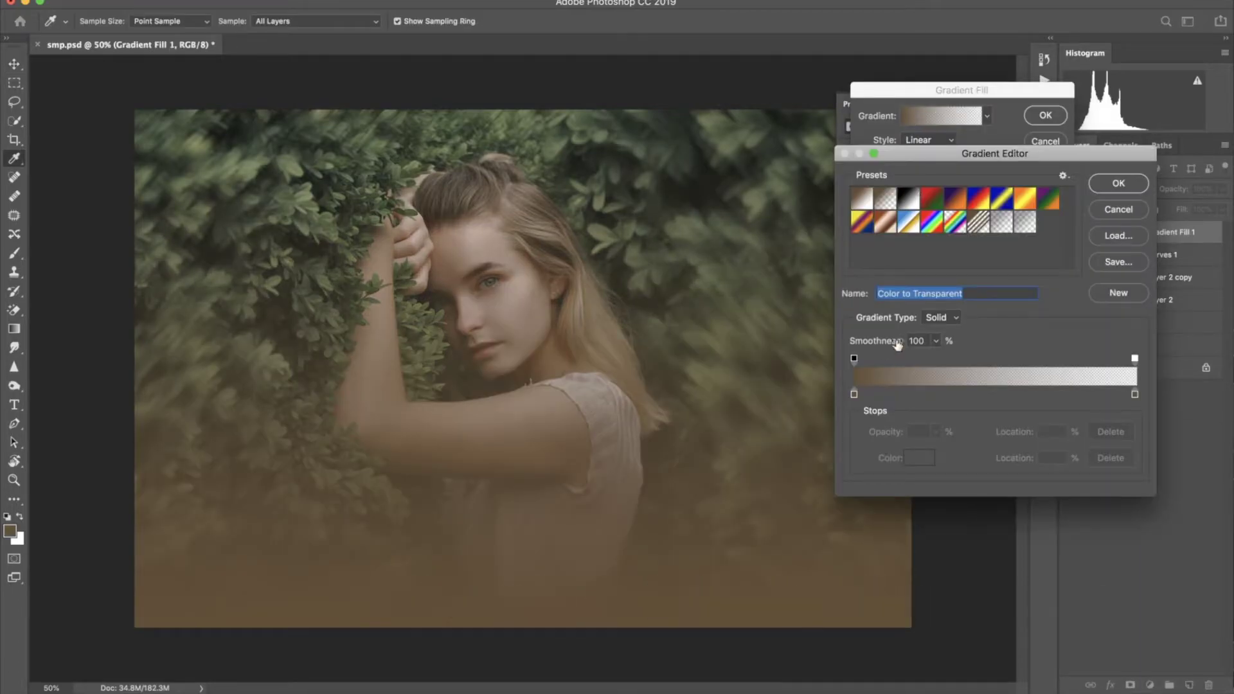
left_click(854, 393)
left_click(919, 457)
left_click_drag(267, 337, 266, 373)
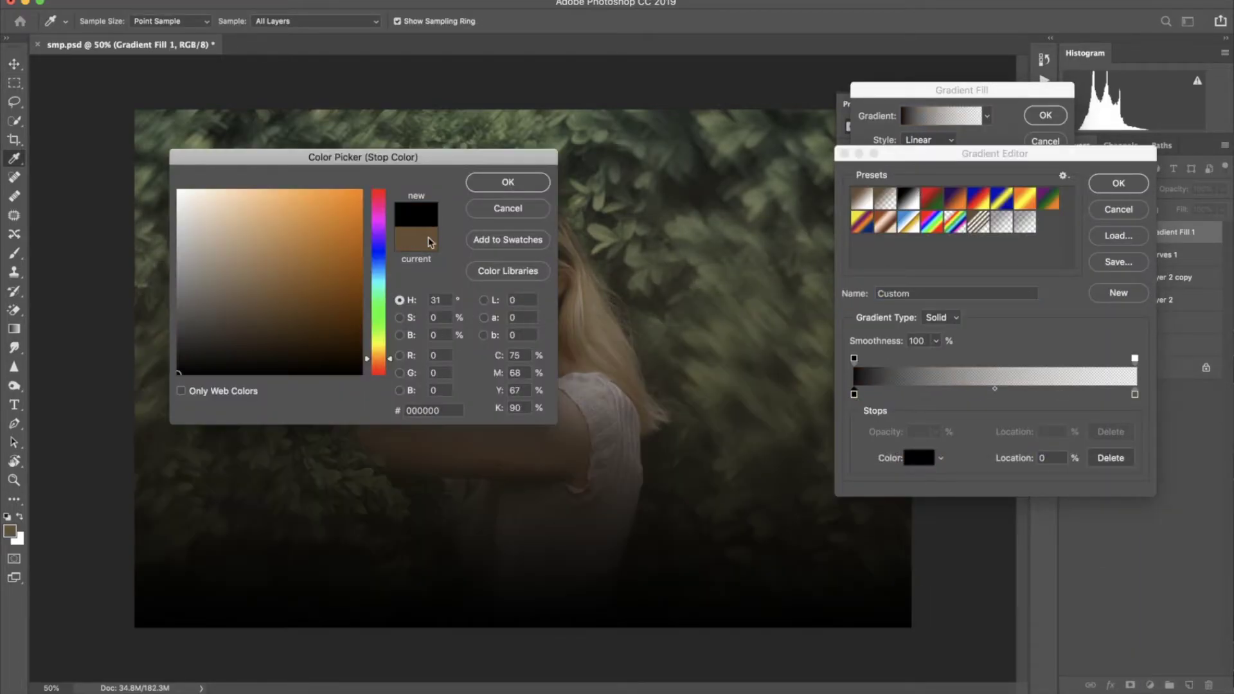
left_click(508, 182)
left_click(1135, 394)
left_click(919, 458)
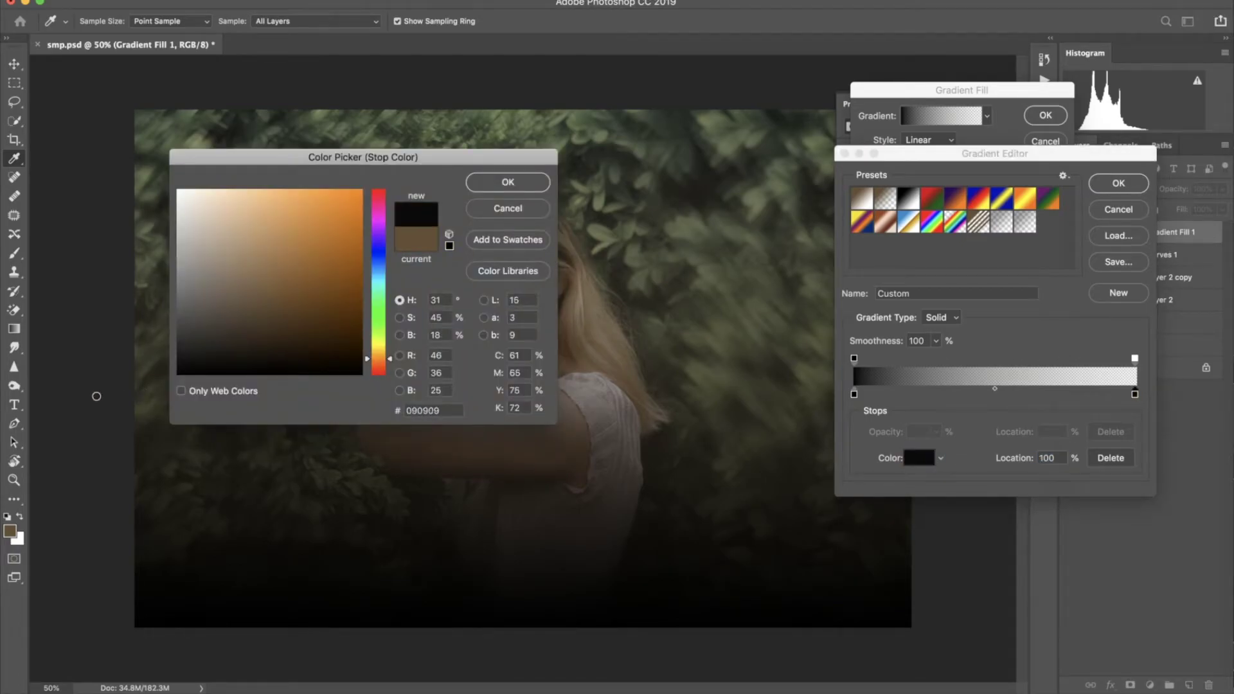
left_click(116, 385)
left_click(508, 182)
left_click(1118, 183)
Make the gradient radial and reversed so the edges darken, then apply the fill
left_click(924, 140)
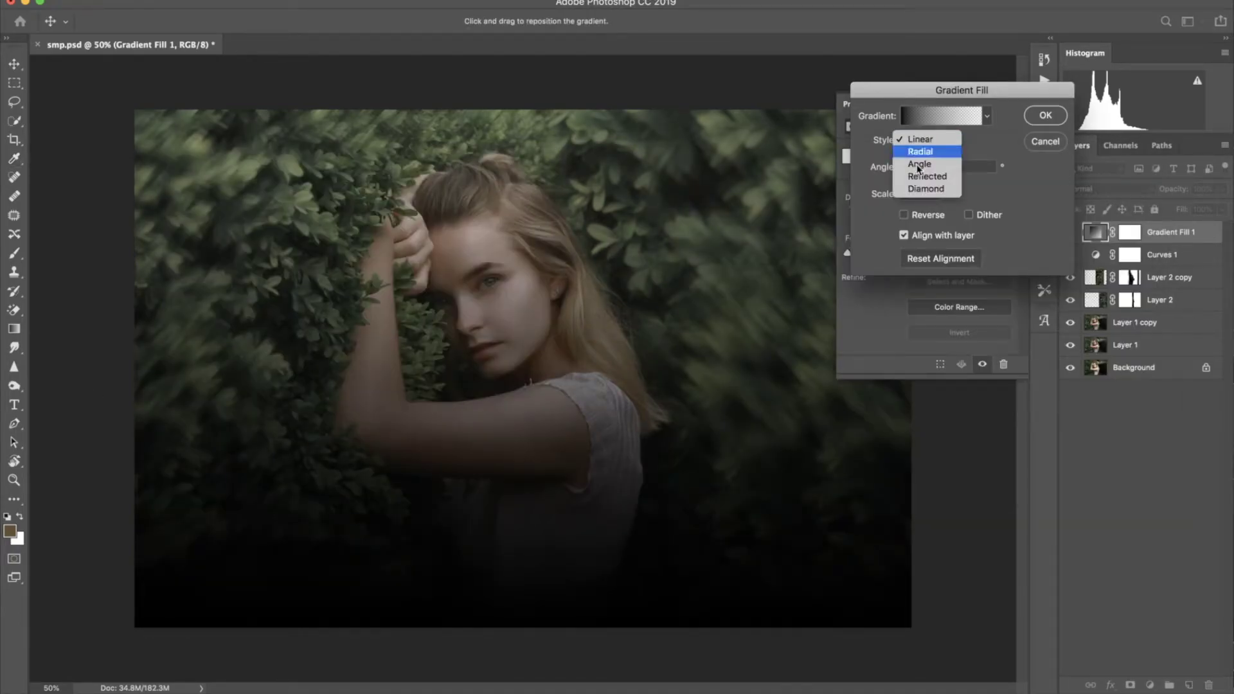
left_click(904, 214)
left_click(919, 160)
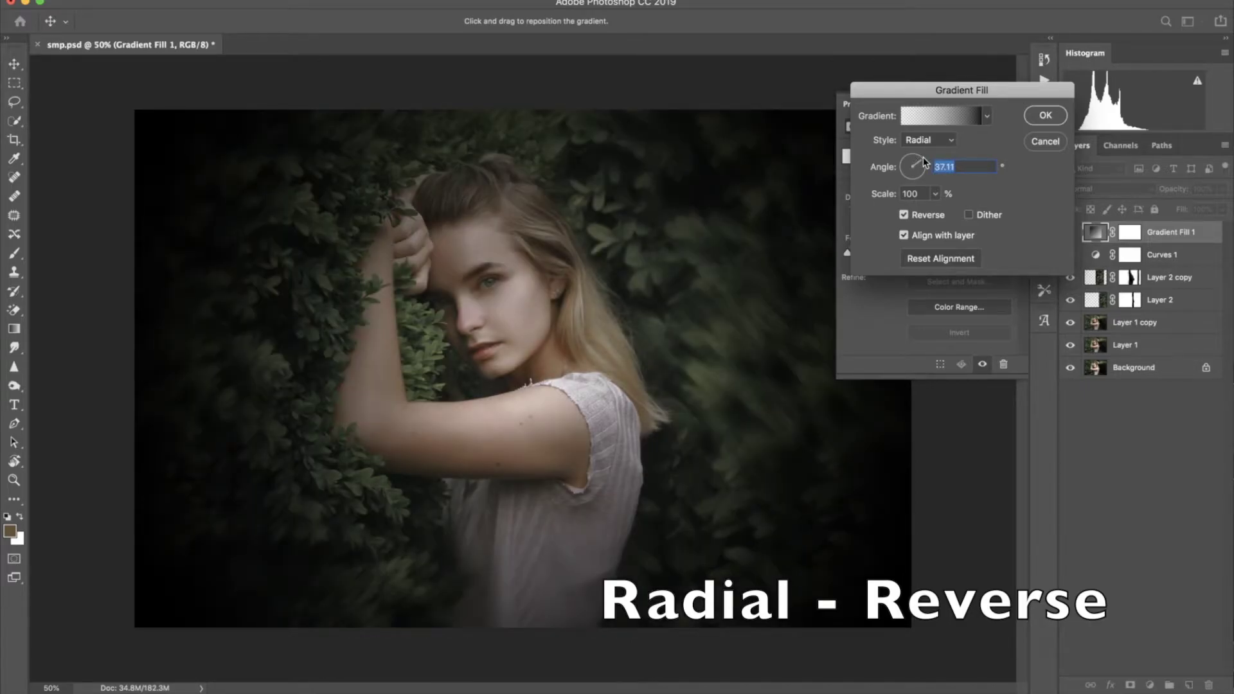
left_click(924, 164)
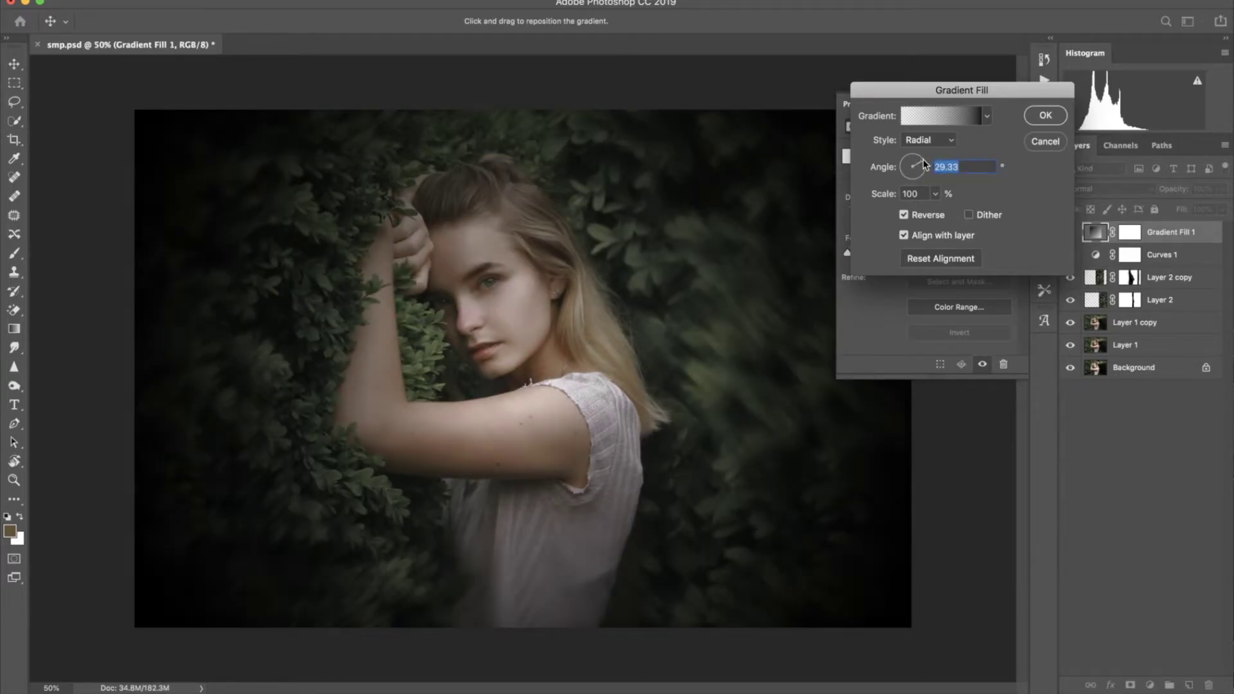
left_click(1044, 117)
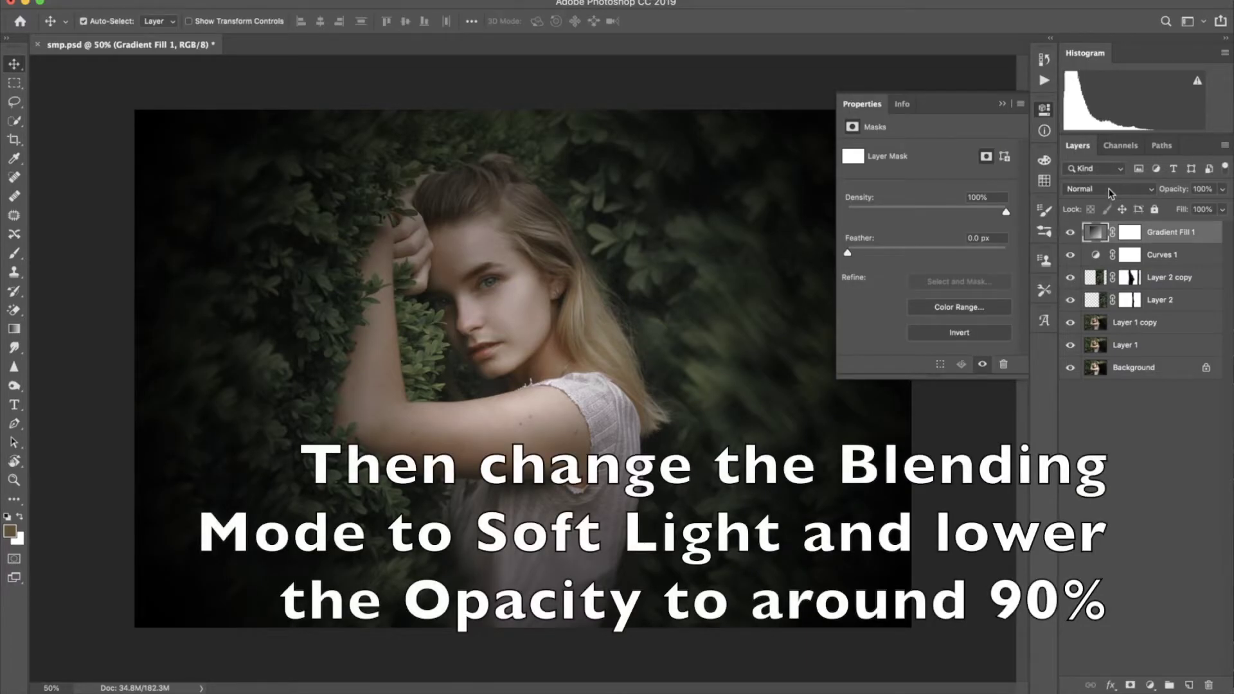
Blend Gradient Fill 1 in Soft Light at 90% opacity
left_click(1112, 190)
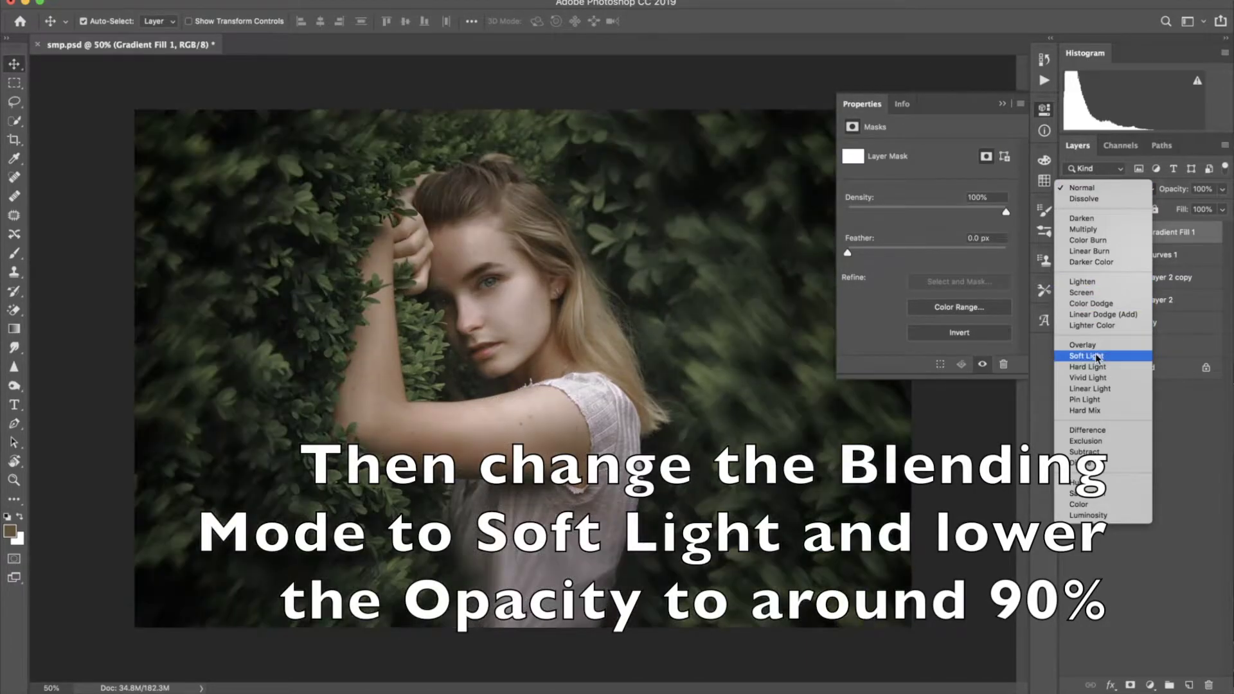
left_click(1099, 355)
left_click_drag(1173, 191, 1167, 191)
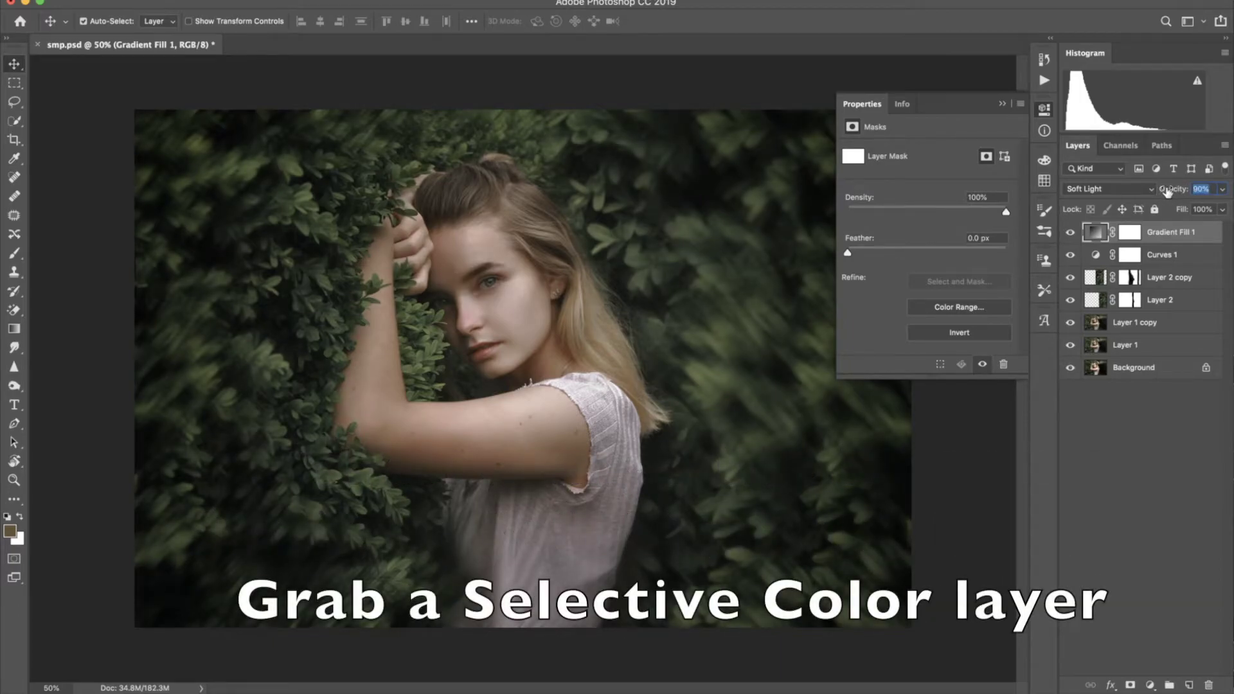
left_click(1186, 230)
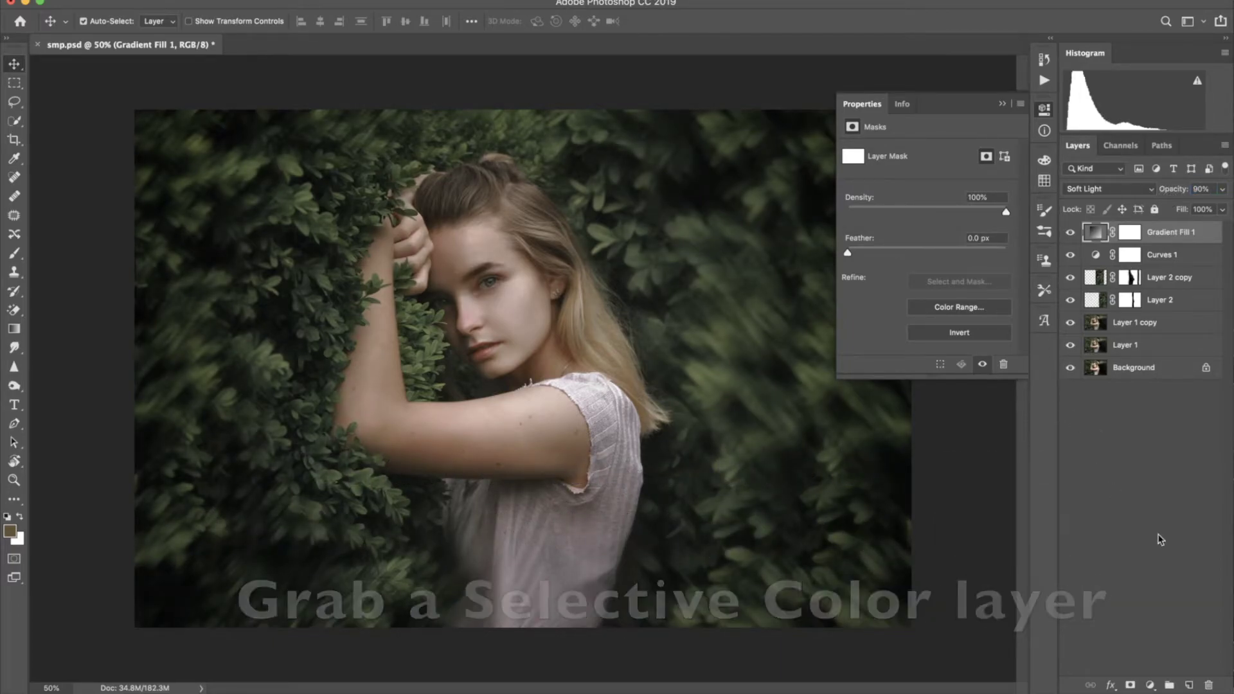
left_click(1150, 686)
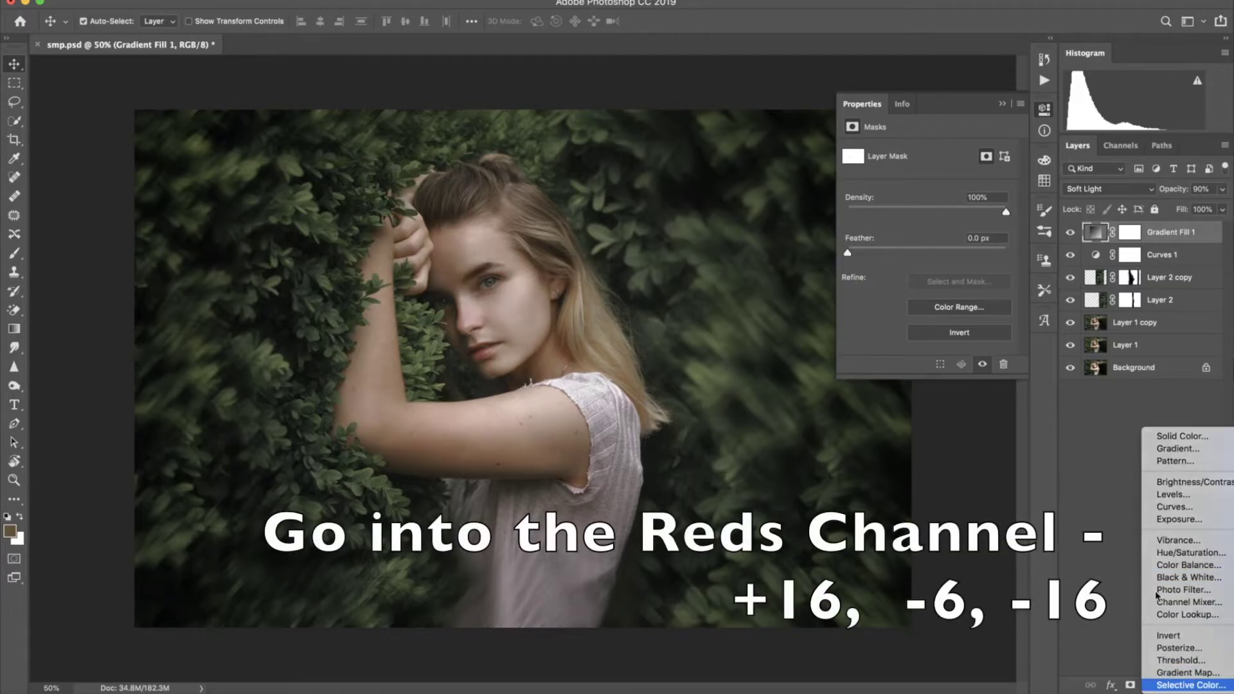
Add a Selective Color layer with Reds set to Cyan +16, Magenta -6, Yellow -16
left_click(1157, 685)
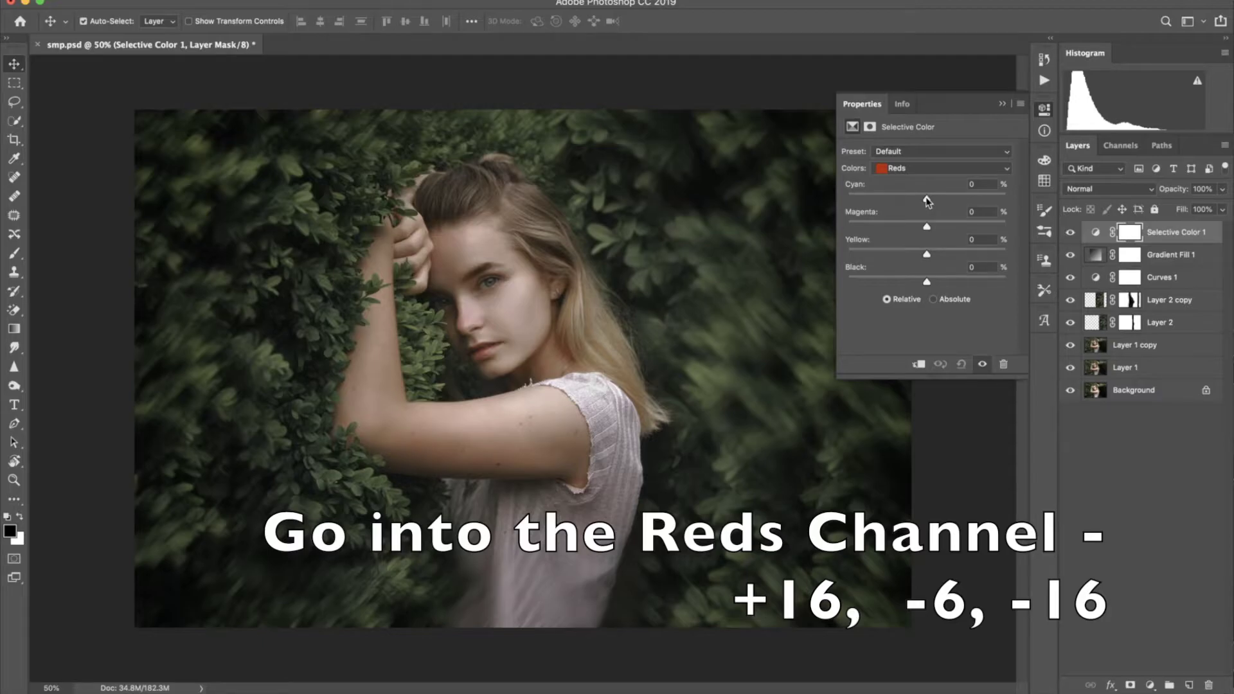
left_click_drag(927, 200, 927, 200)
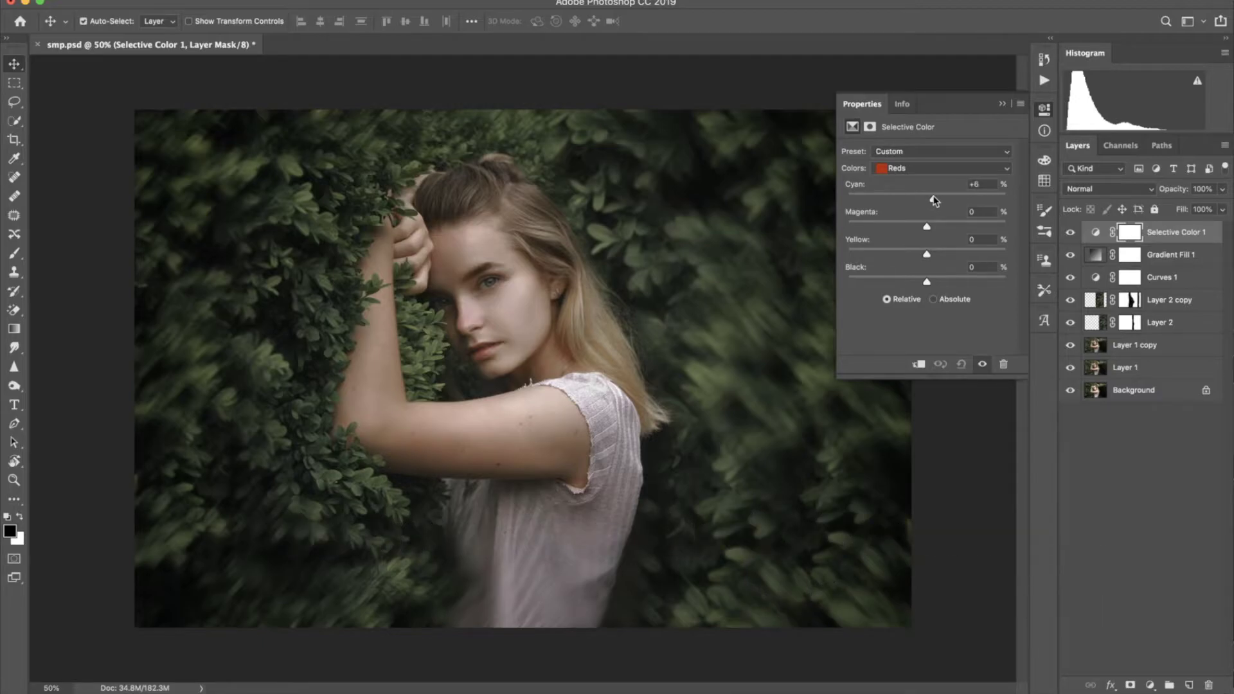
left_click_drag(938, 201, 918, 256)
left_click(1150, 685)
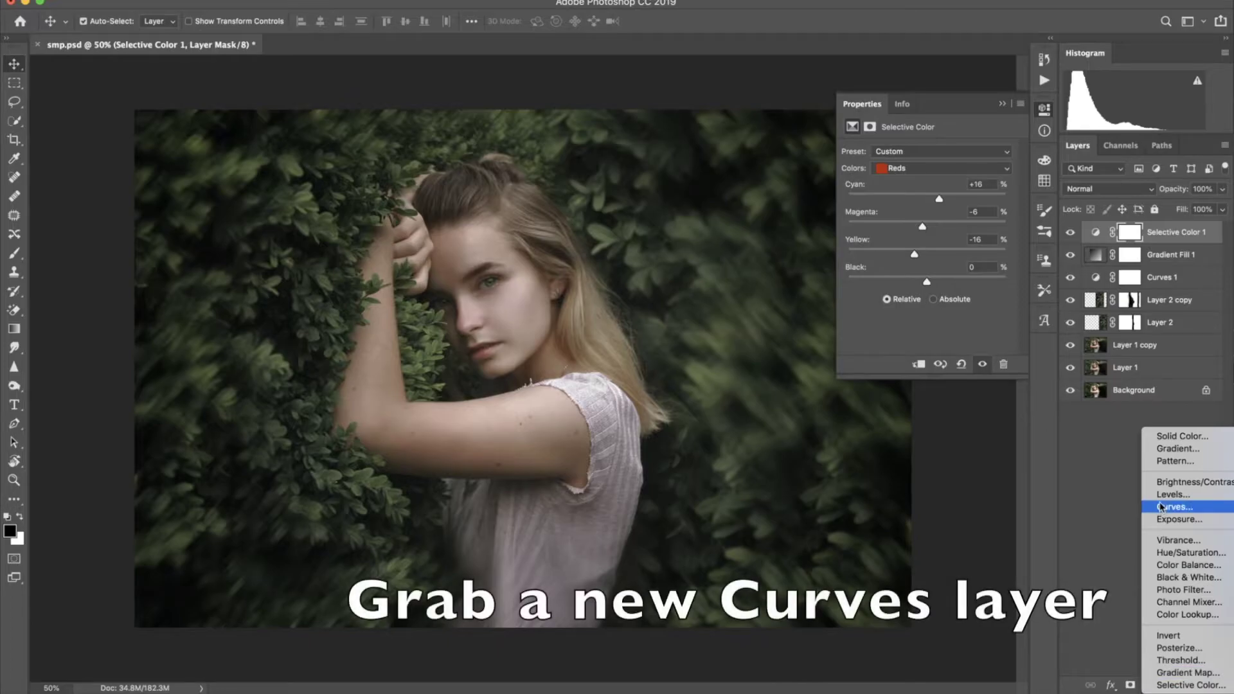
Add a Curves layer with a lowered top end, points 127/128 and 63/65, and black point raised to 10
left_click(1160, 507)
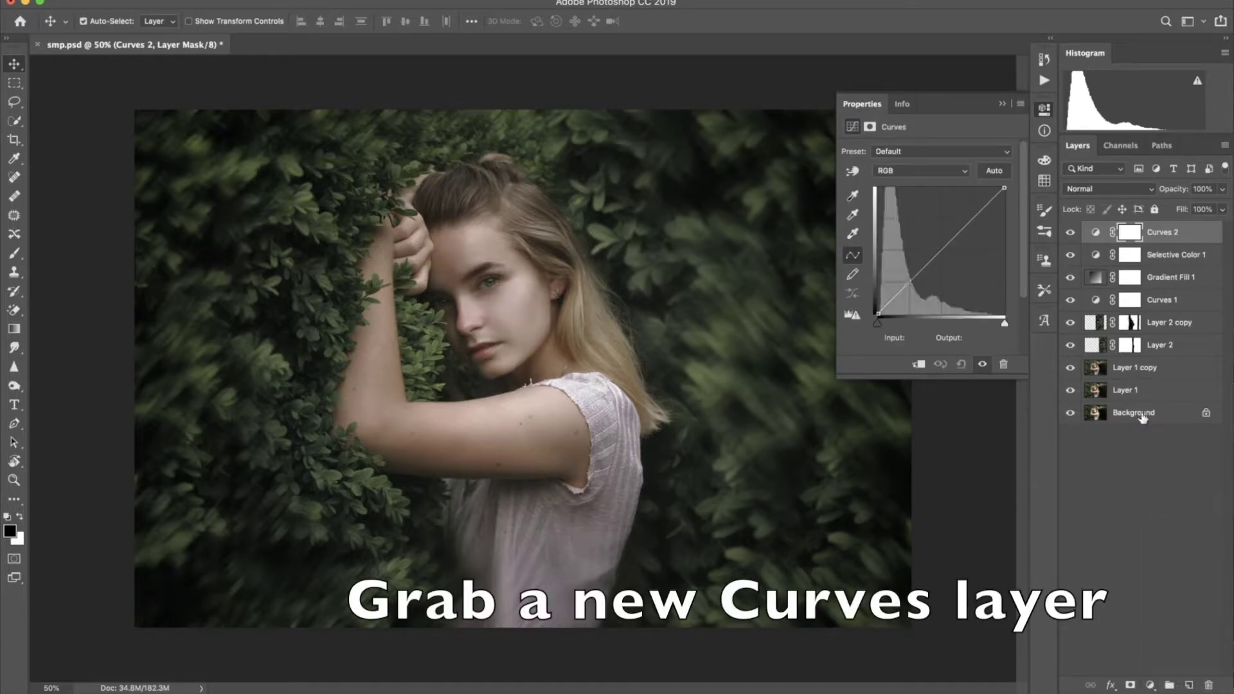
left_click_drag(1004, 188, 1006, 204)
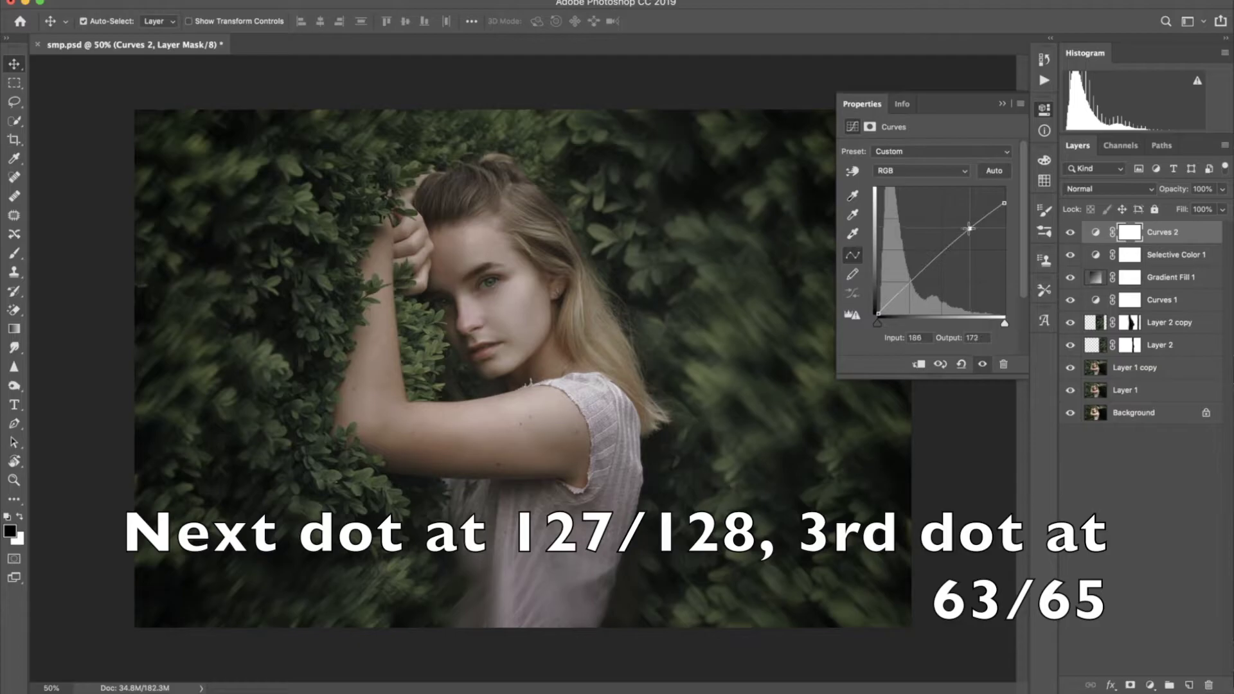
left_click(969, 228)
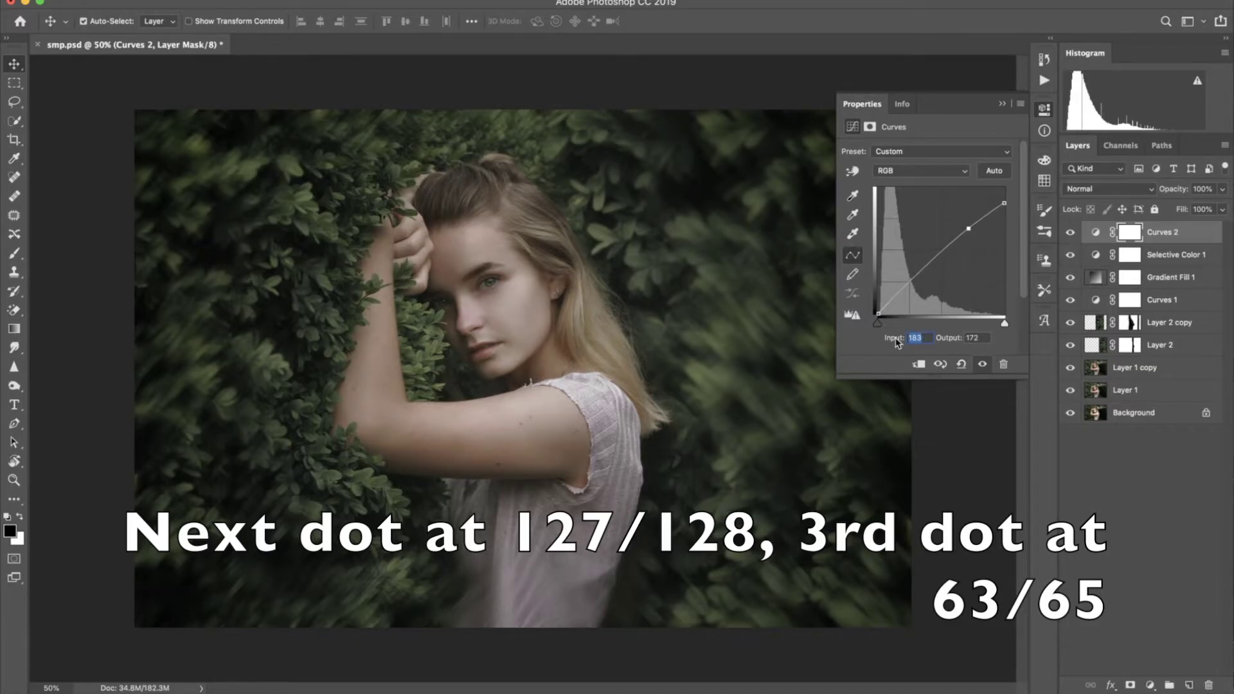
type("127")
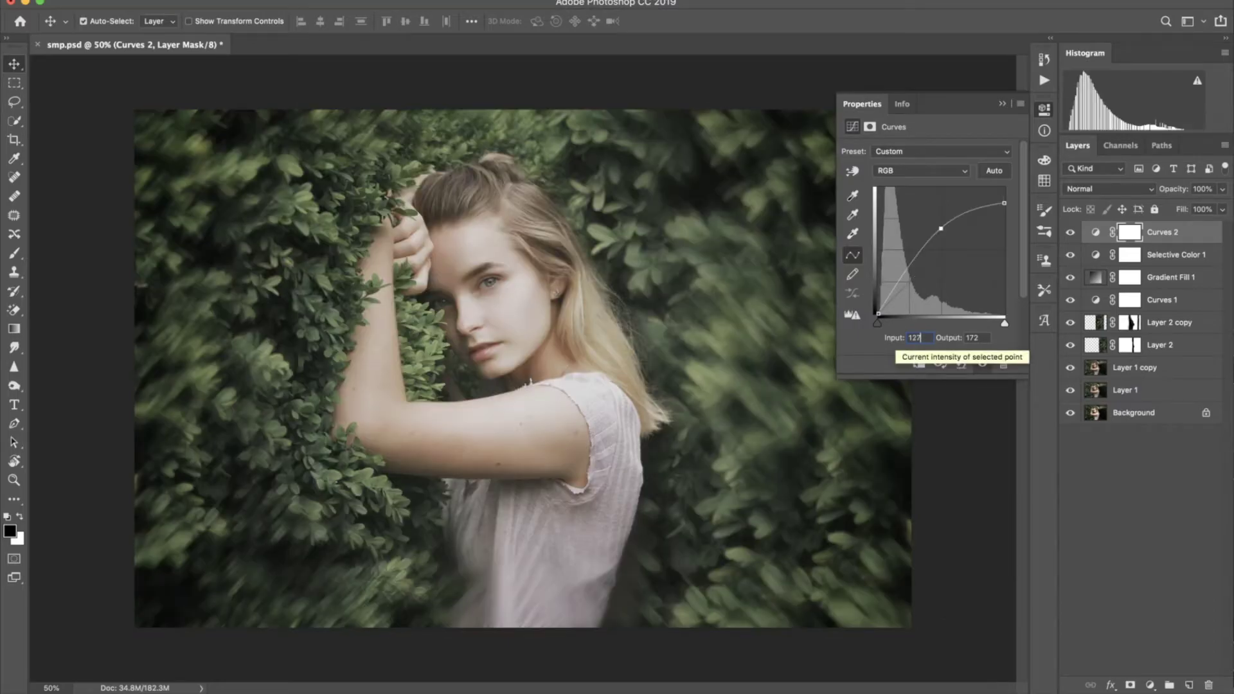
key("Tab")
type("128")
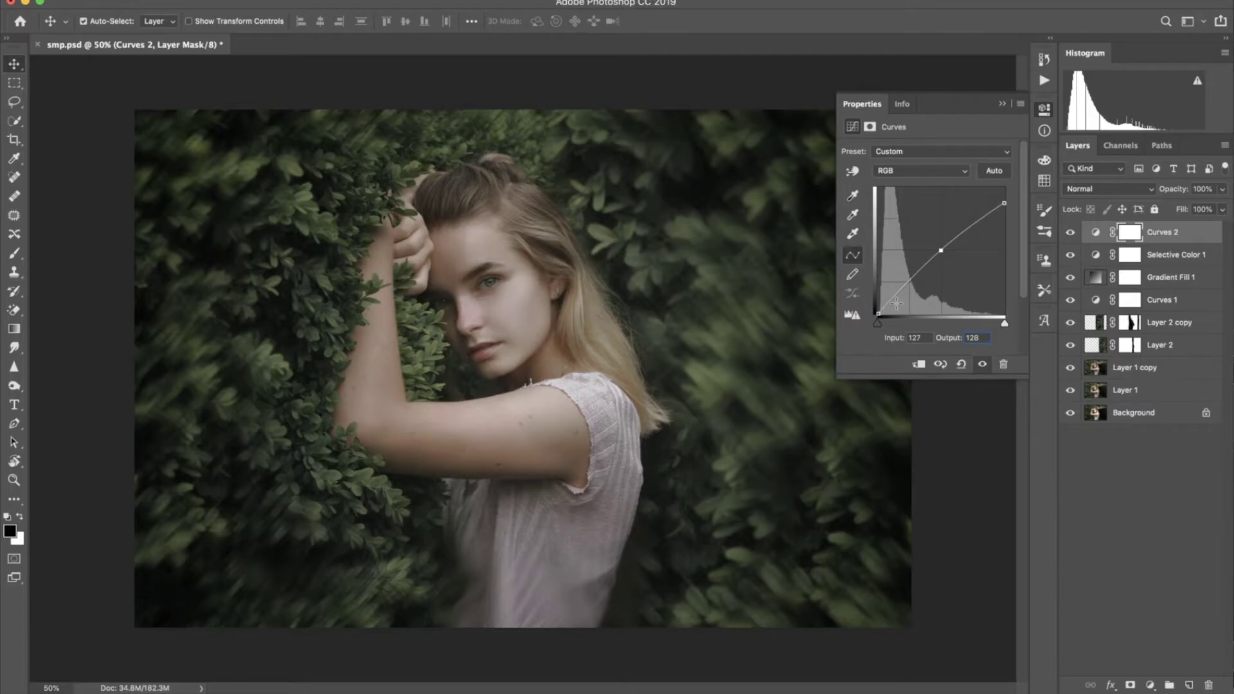
left_click(898, 300)
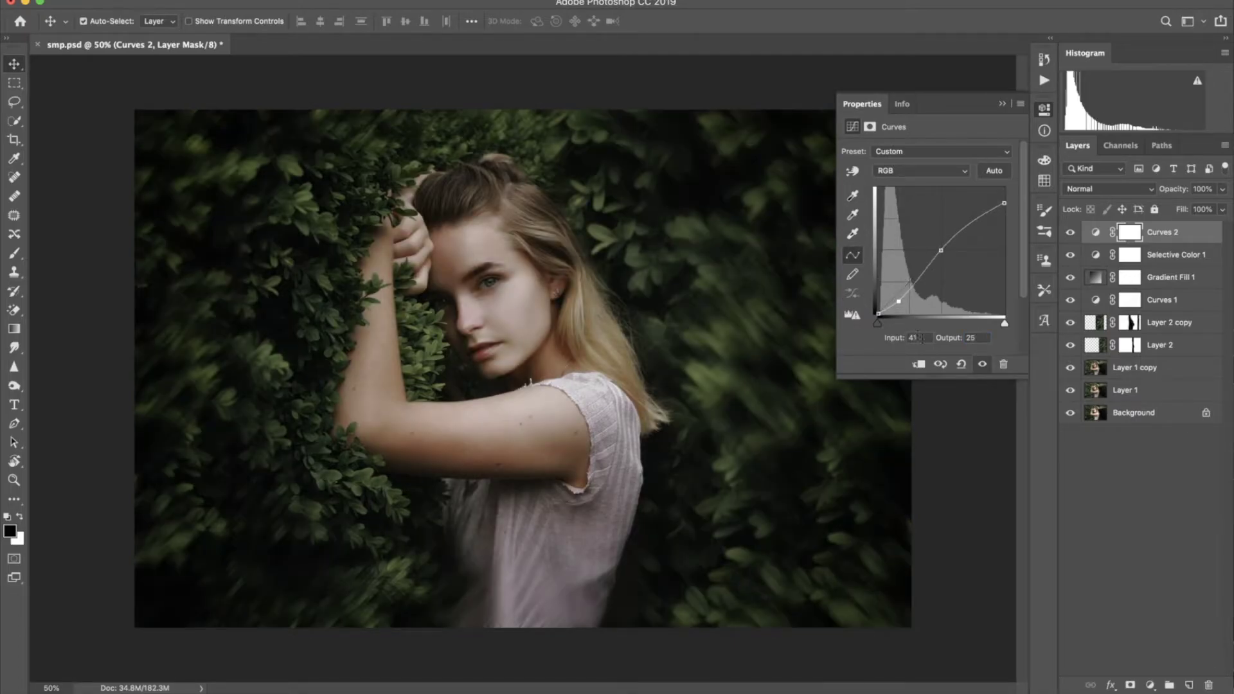
type("63")
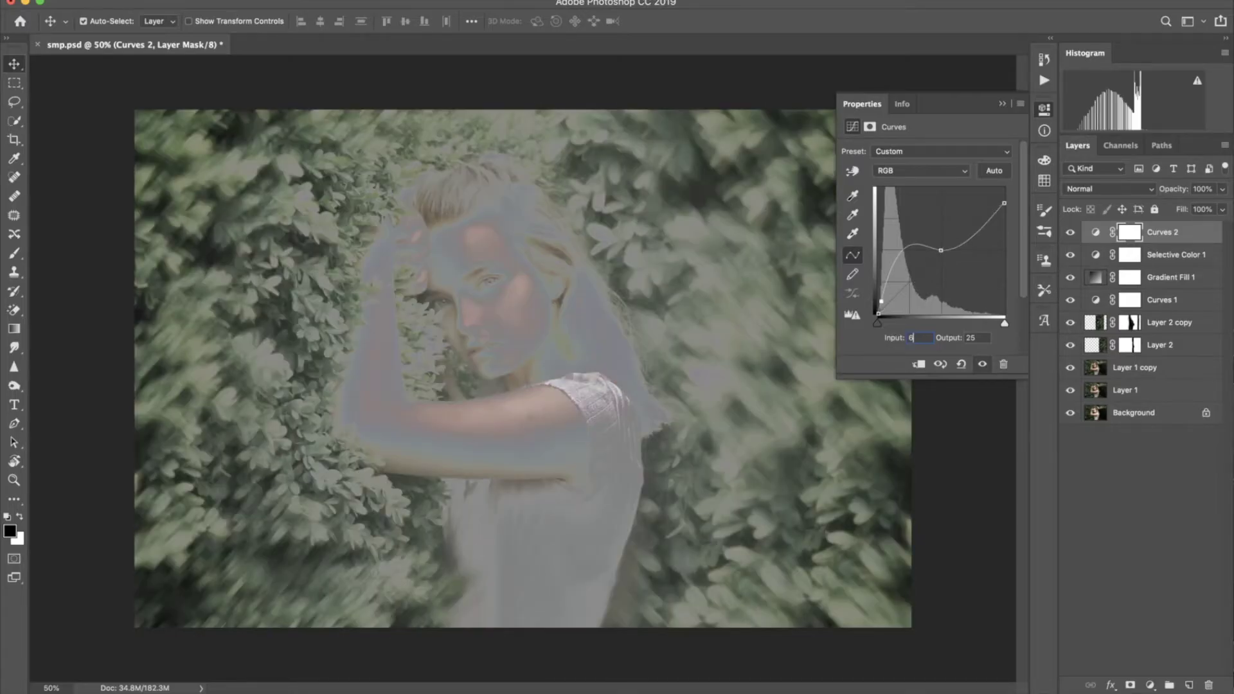
key("Tab")
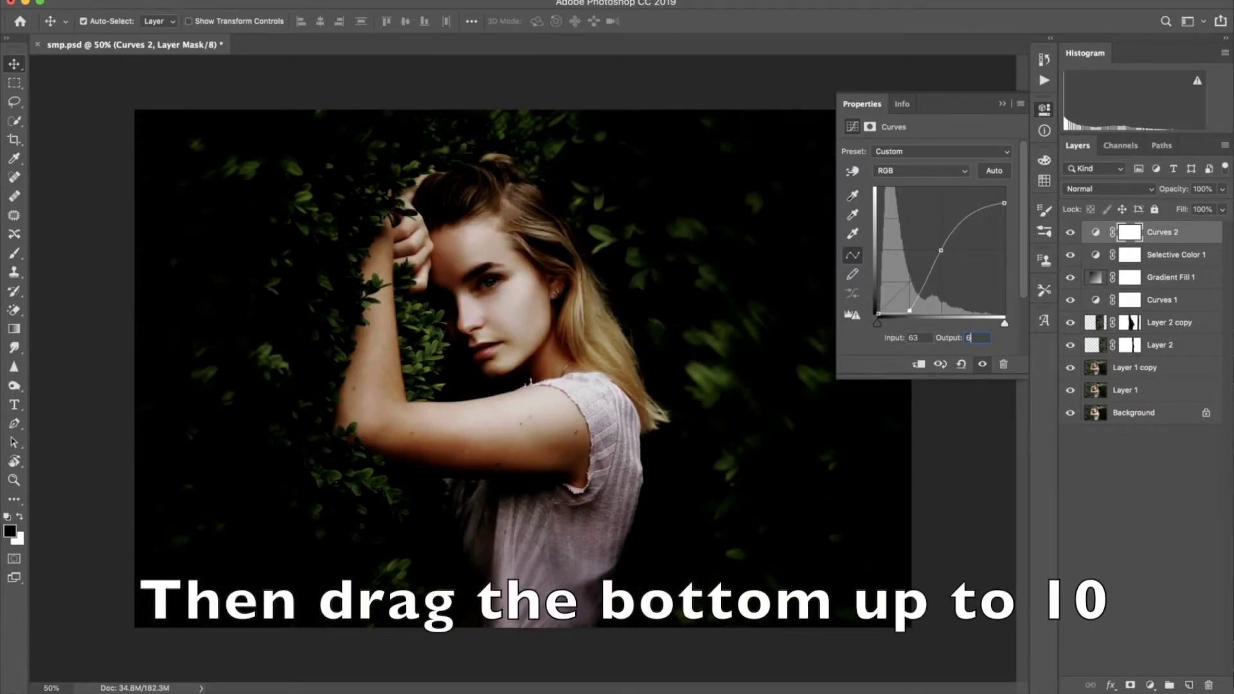
type("65")
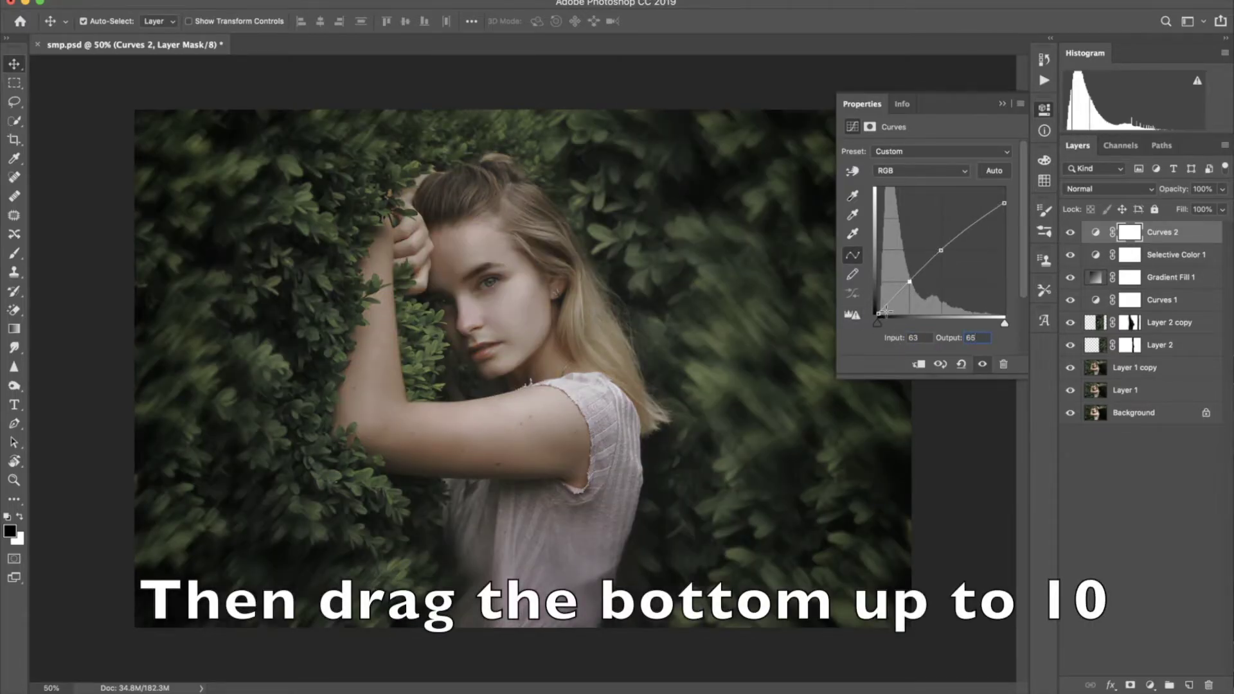
left_click_drag(879, 312, 872, 309)
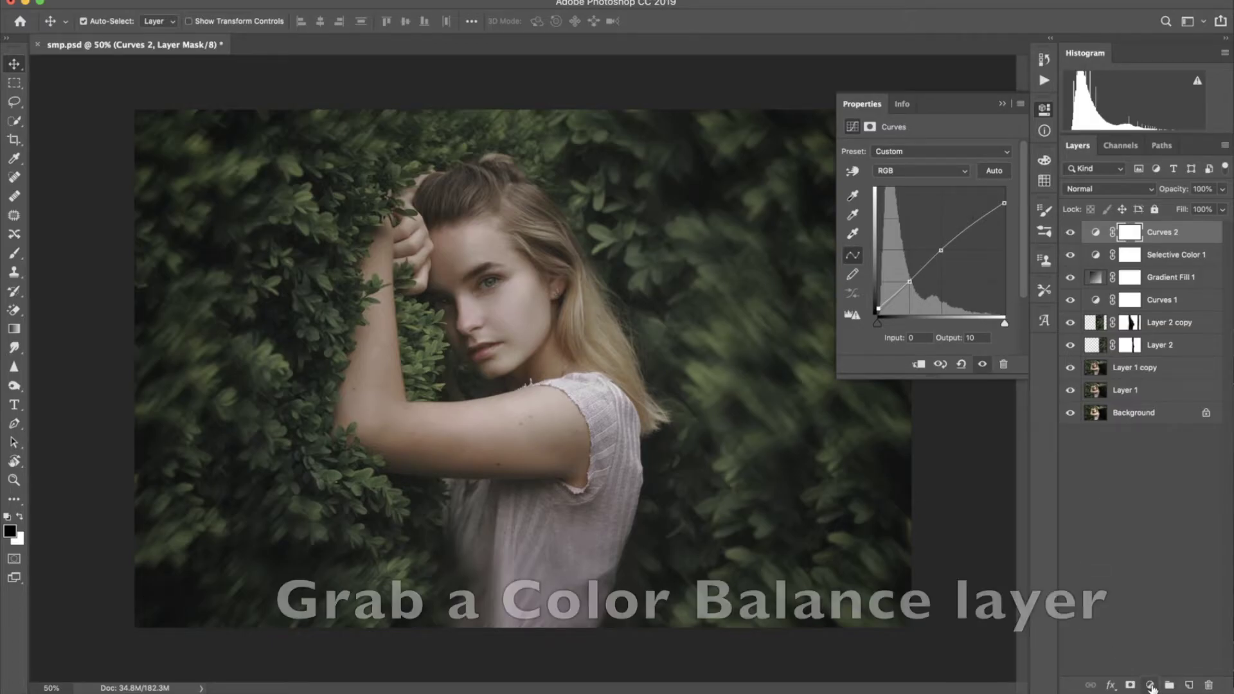
Add a Color Balance layer with Midtones at -16, -12 and -1
left_click(1148, 684)
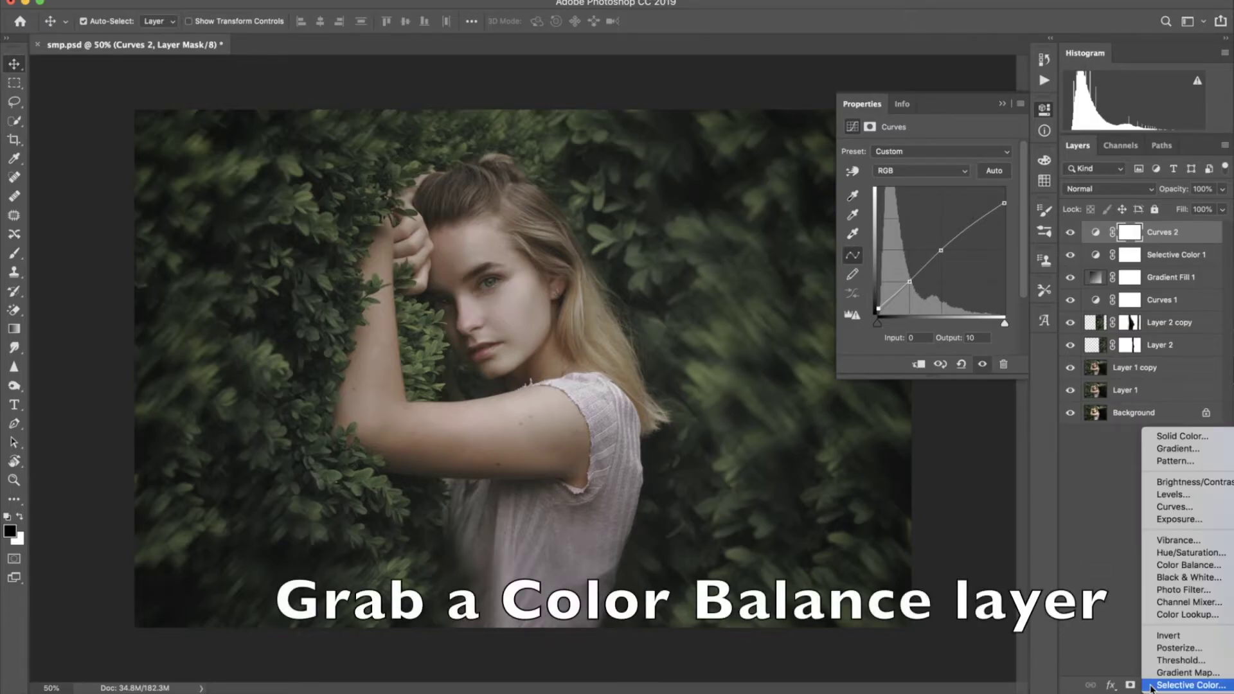
left_click(1157, 565)
left_click_drag(908, 185, 899, 186)
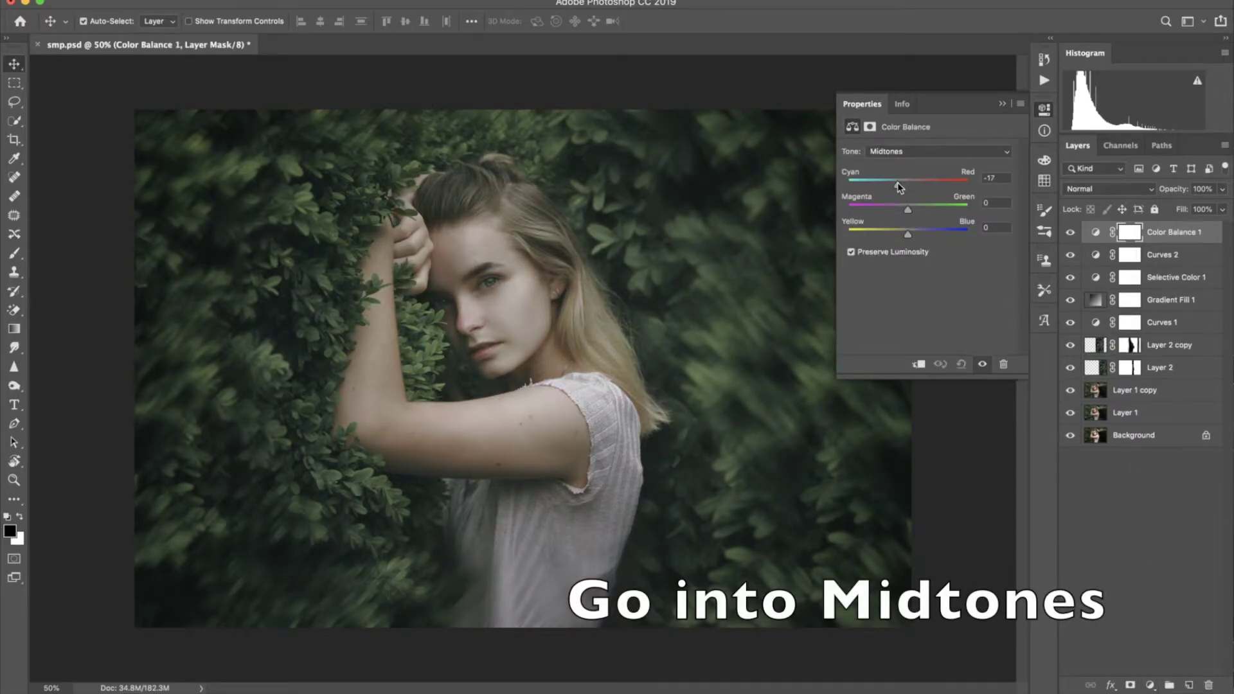
left_click_drag(898, 186, 898, 186)
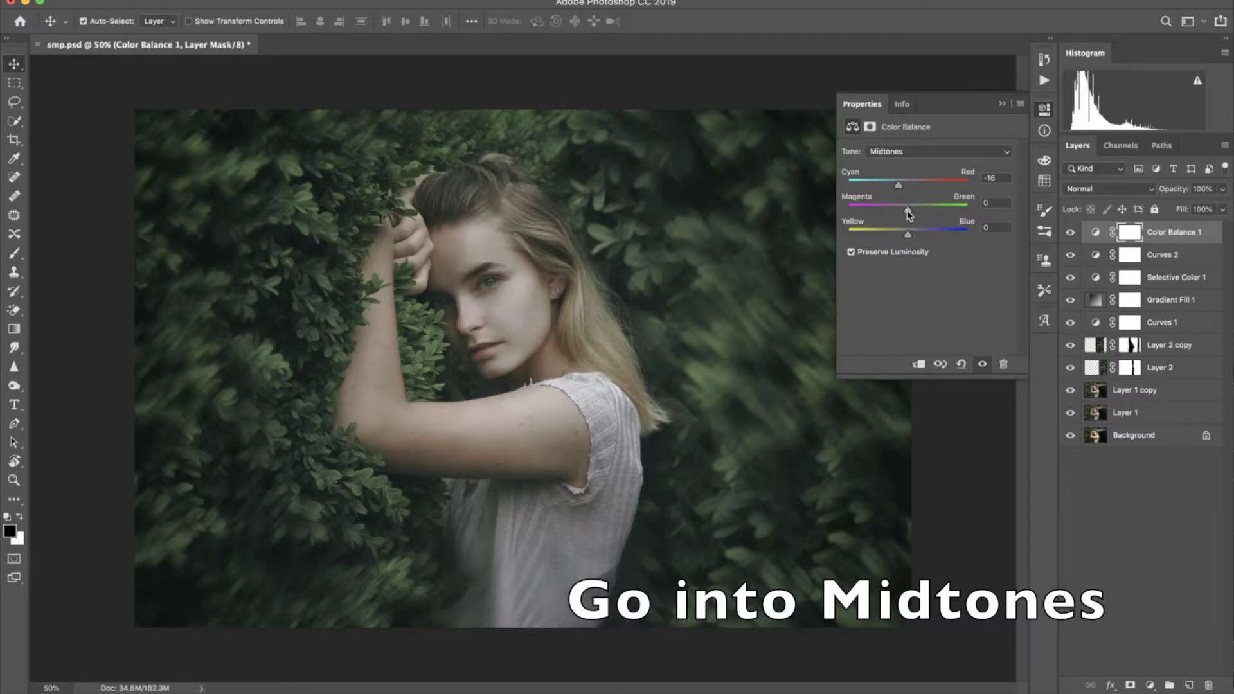
left_click_drag(908, 210, 908, 238)
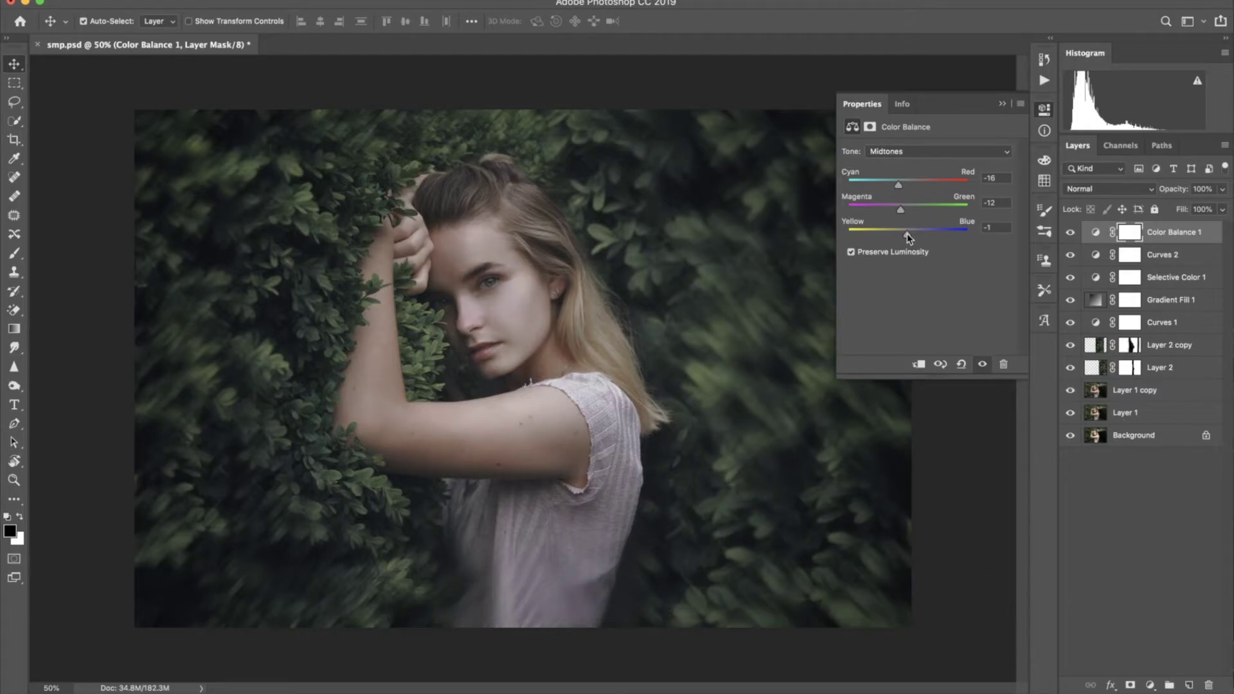
left_click(1148, 685)
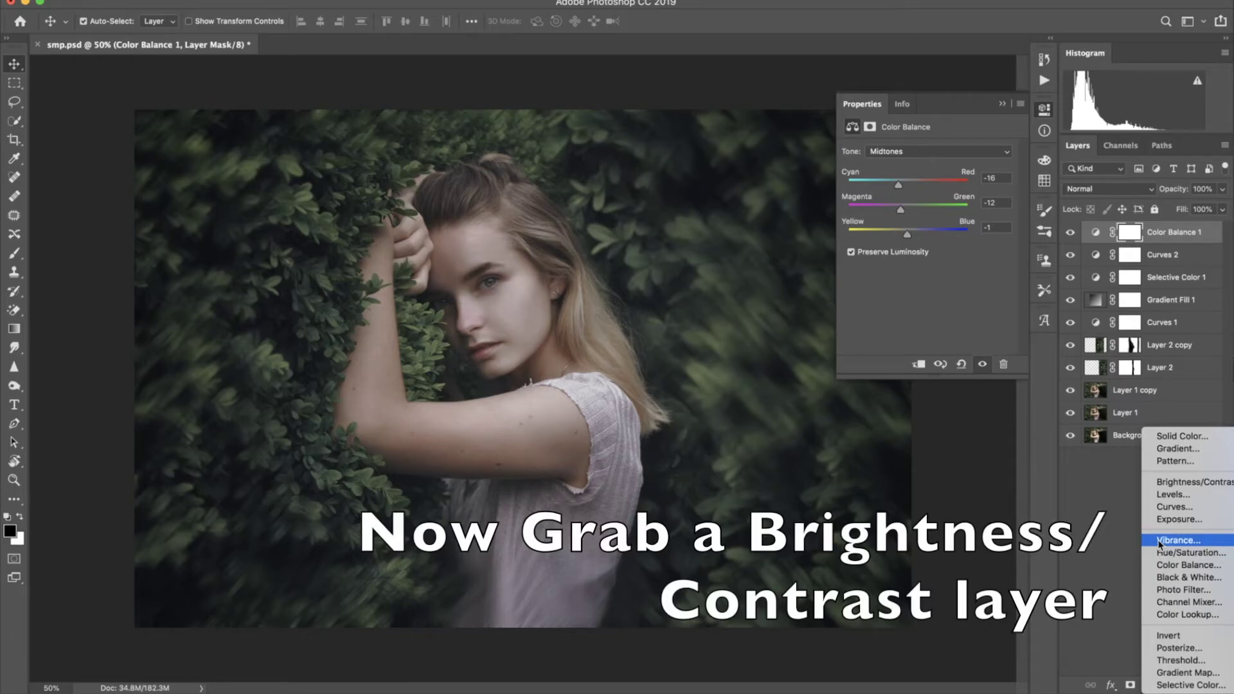
Add a Brightness/Contrast layer at Brightness -10 and Contrast -5
left_click(1160, 481)
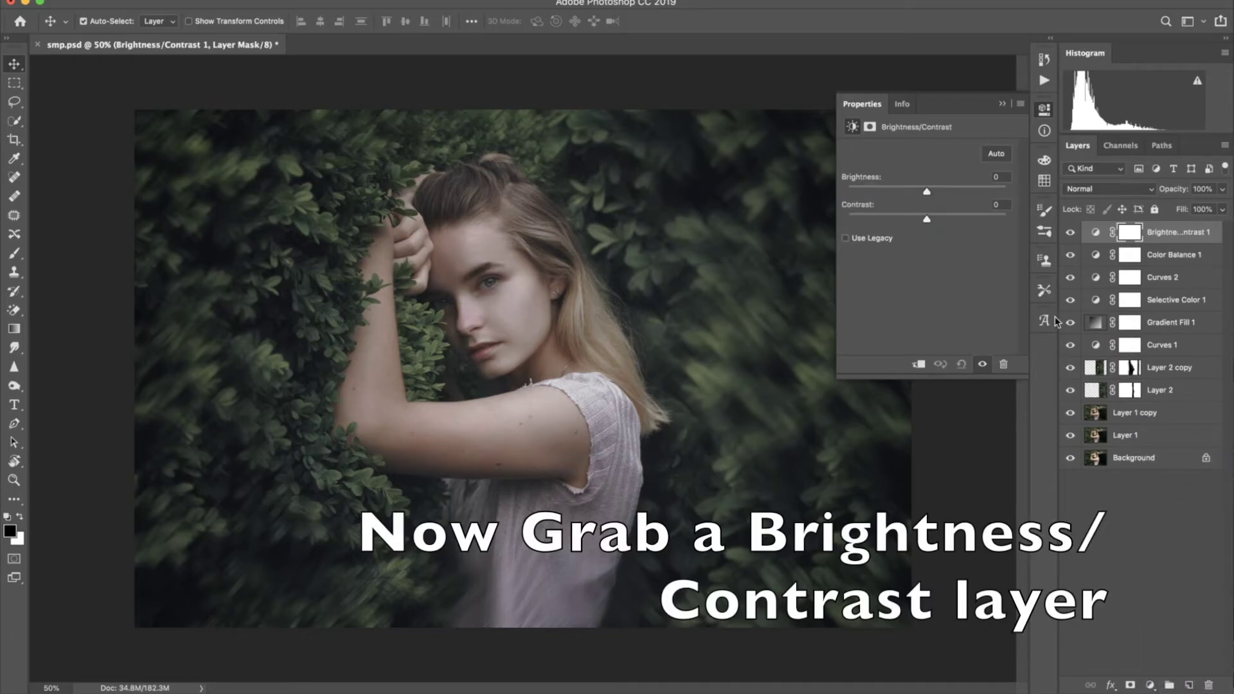
left_click_drag(926, 192, 919, 193)
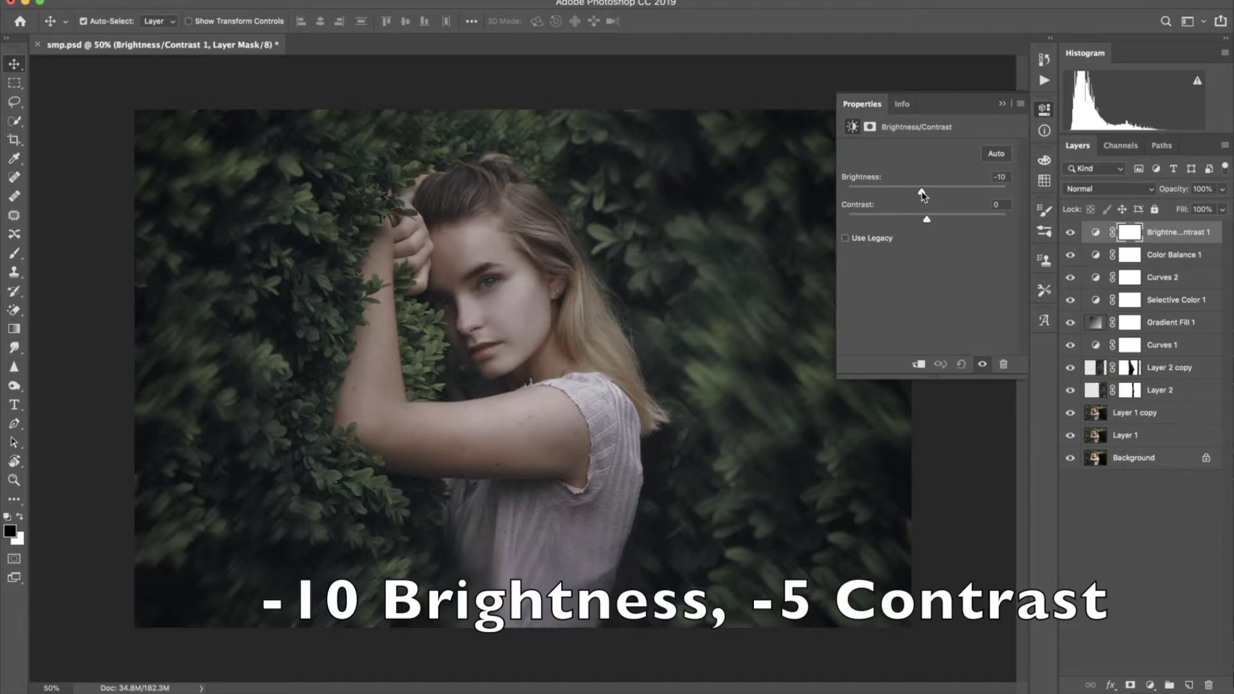
left_click_drag(927, 219, 922, 219)
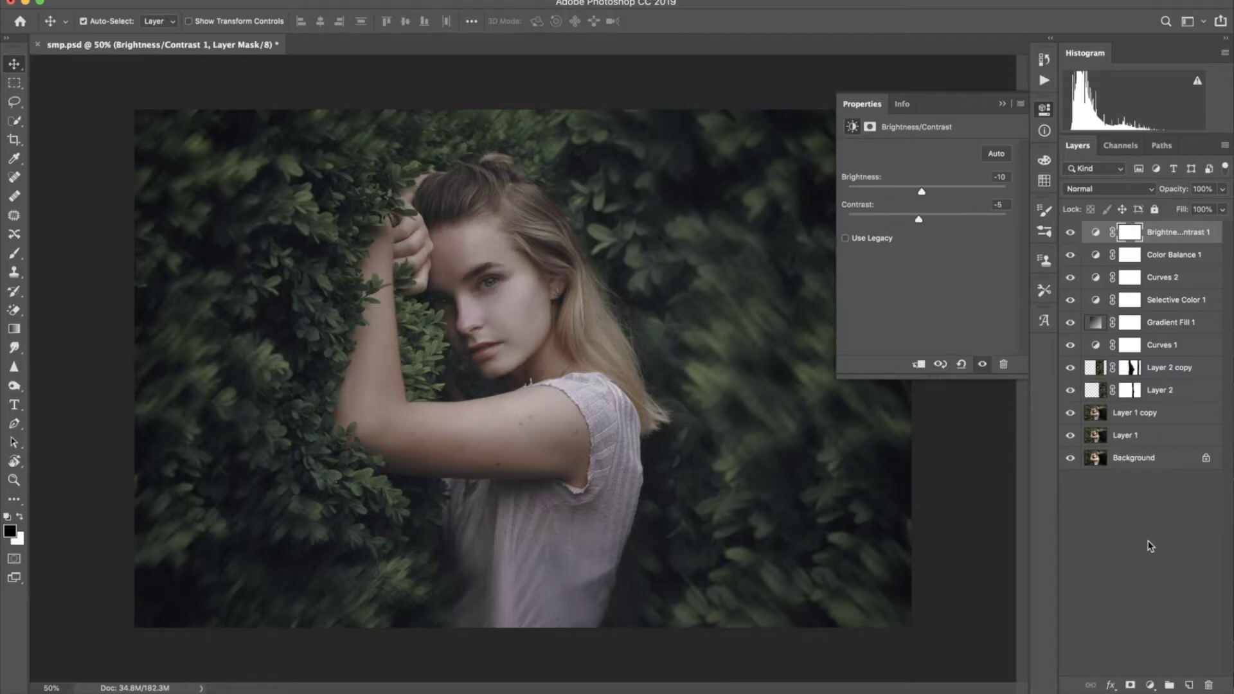
left_click(1150, 685)
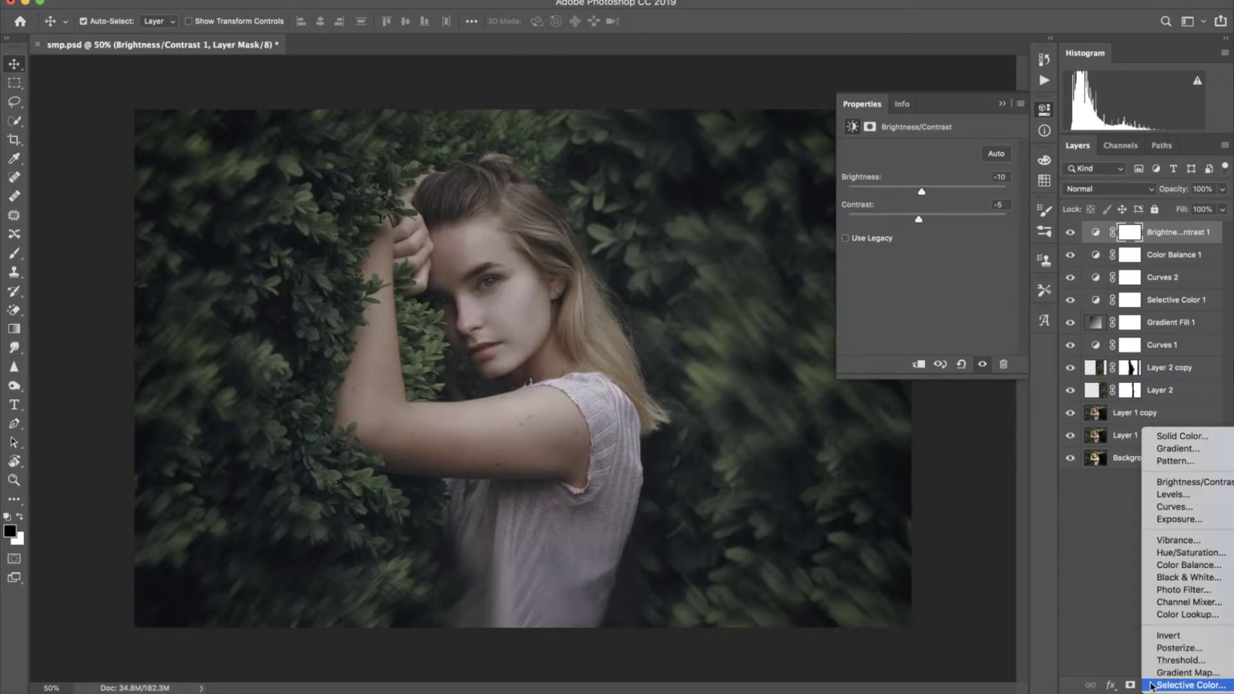
Add a Levels layer with midtone 1.02 and highlight 243
left_click(1160, 505)
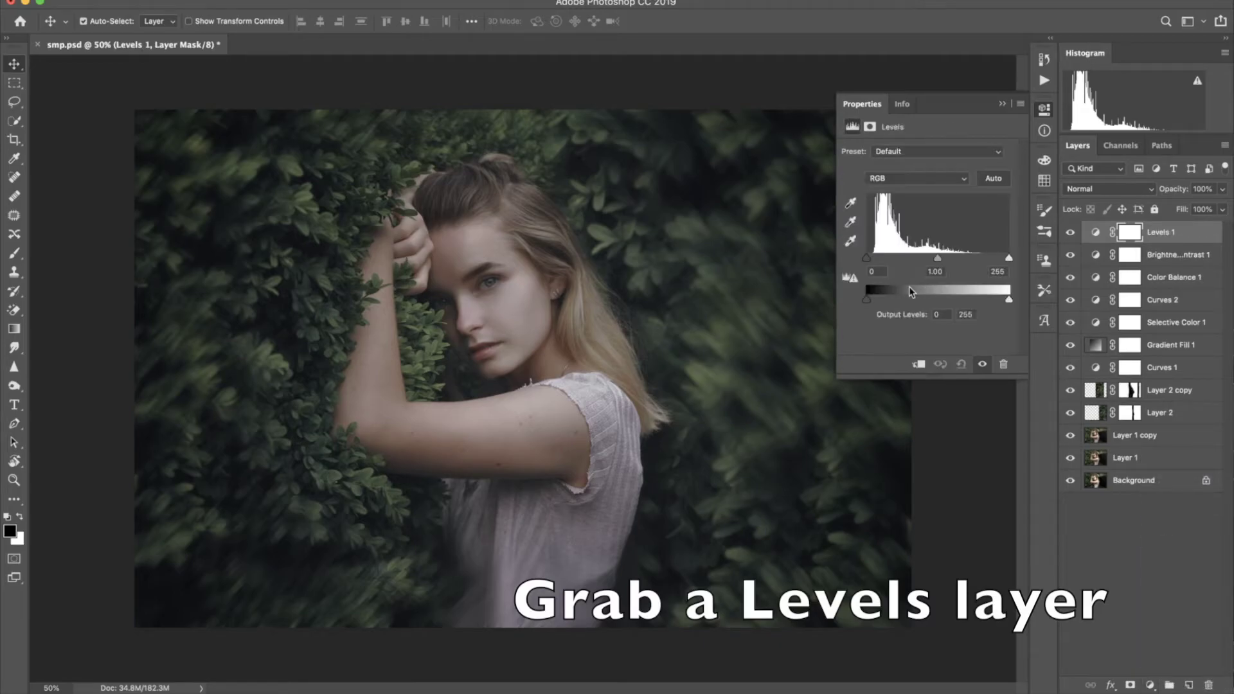
left_click(938, 272)
type("1.02")
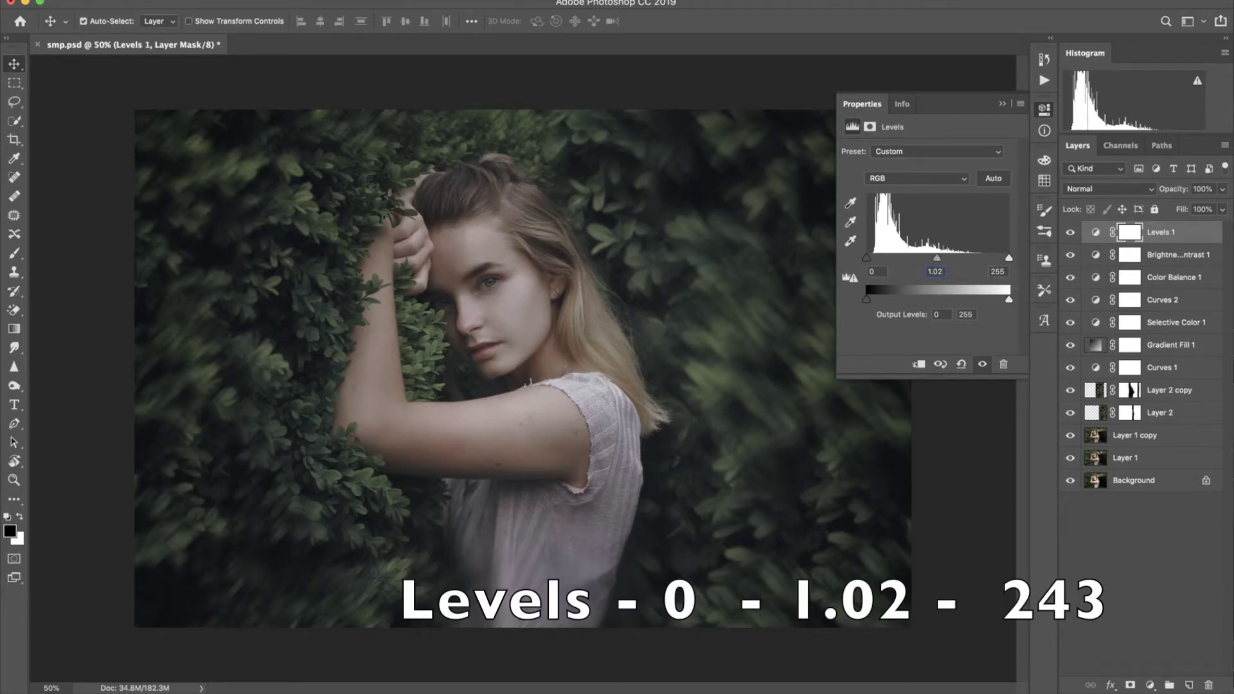
type("243")
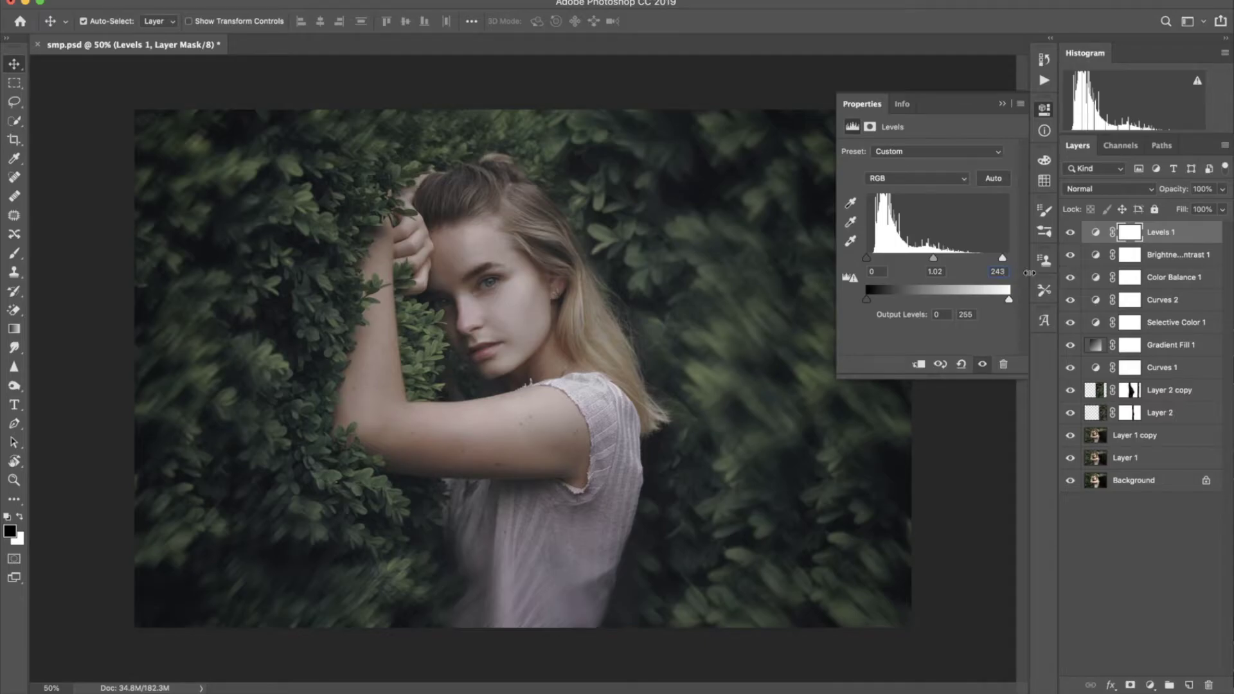
Paint black at 43% brush opacity on the Levels mask over the left and right foliage
left_click(14, 253)
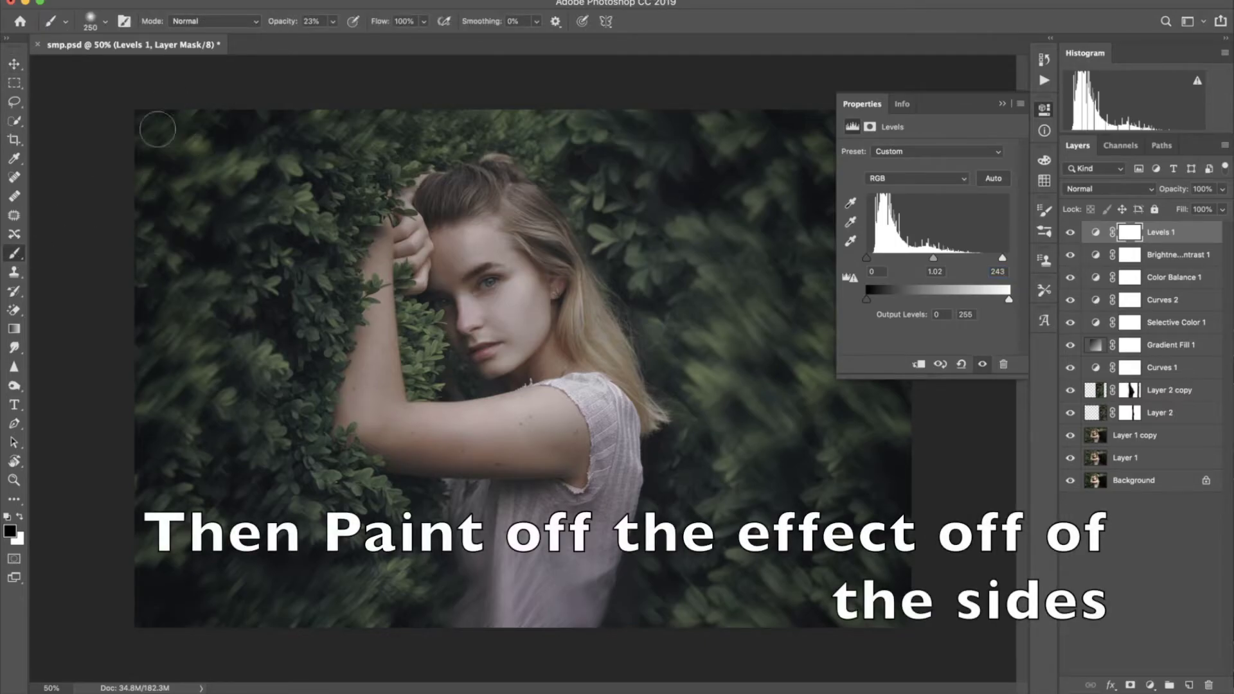
left_click(311, 21)
type("43")
key("bracketright")
key("bracketright")
key("bracketright")
mouse_move(287, 223)
left_mouse_down()
mouse_move(243, 417)
mouse_move(152, 581)
left_mouse_up()
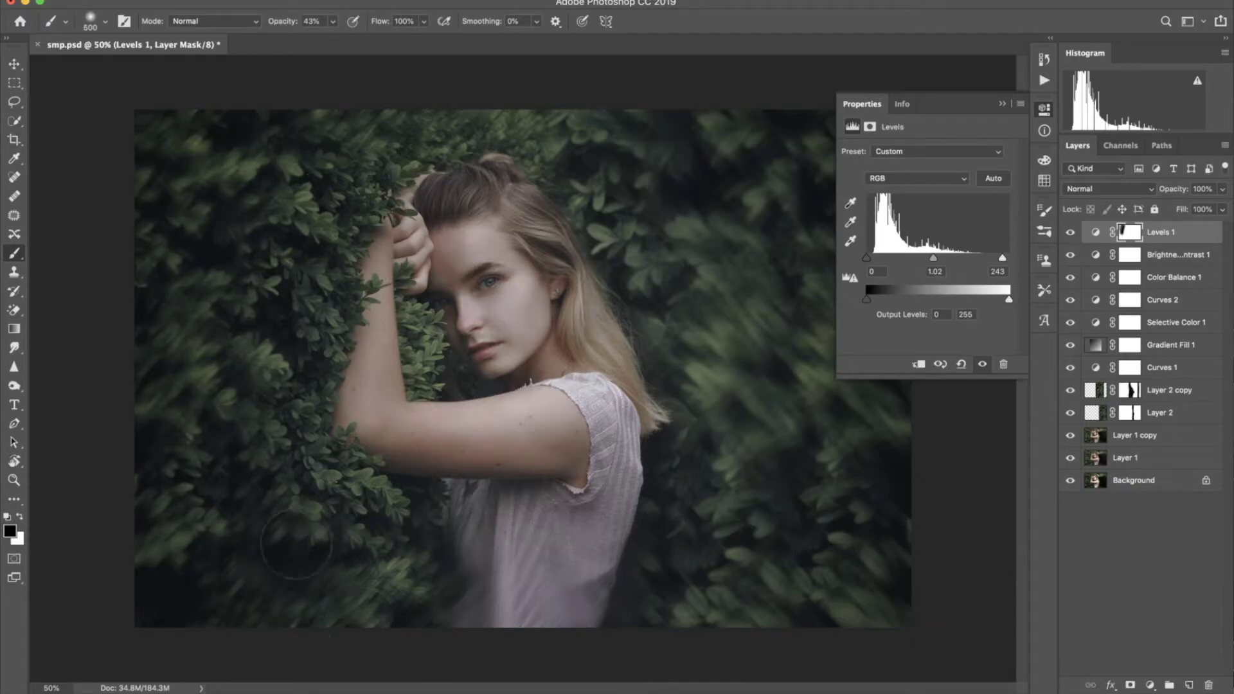
left_click(1002, 103)
left_click_drag(702, 274, 715, 634)
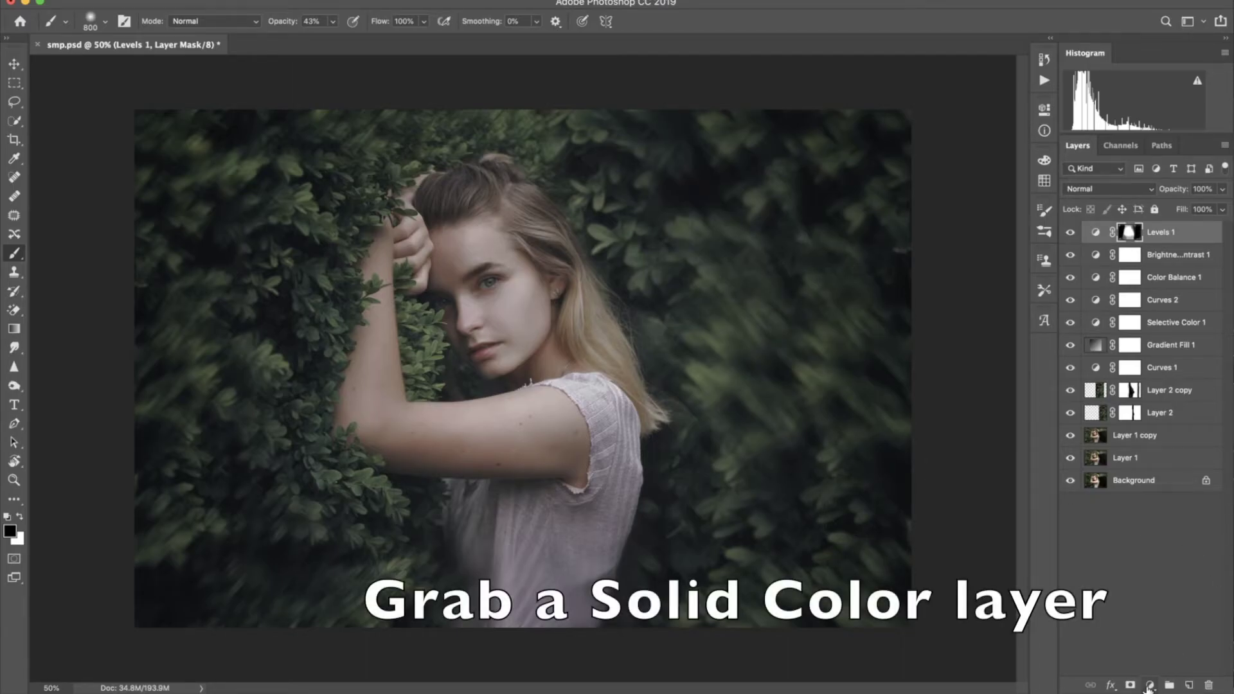
Add a #402918 brown Solid Color fill layer in Soft Light at 46% opacity
left_click(1150, 685)
left_click(1167, 442)
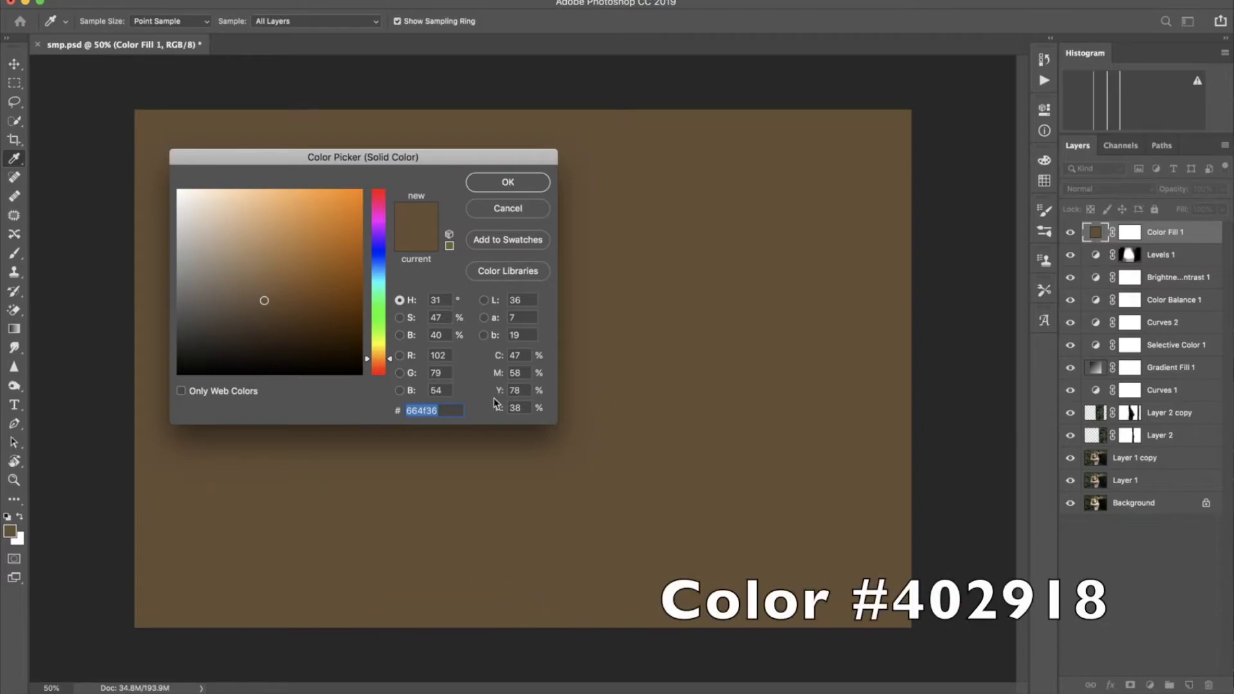
type("4")
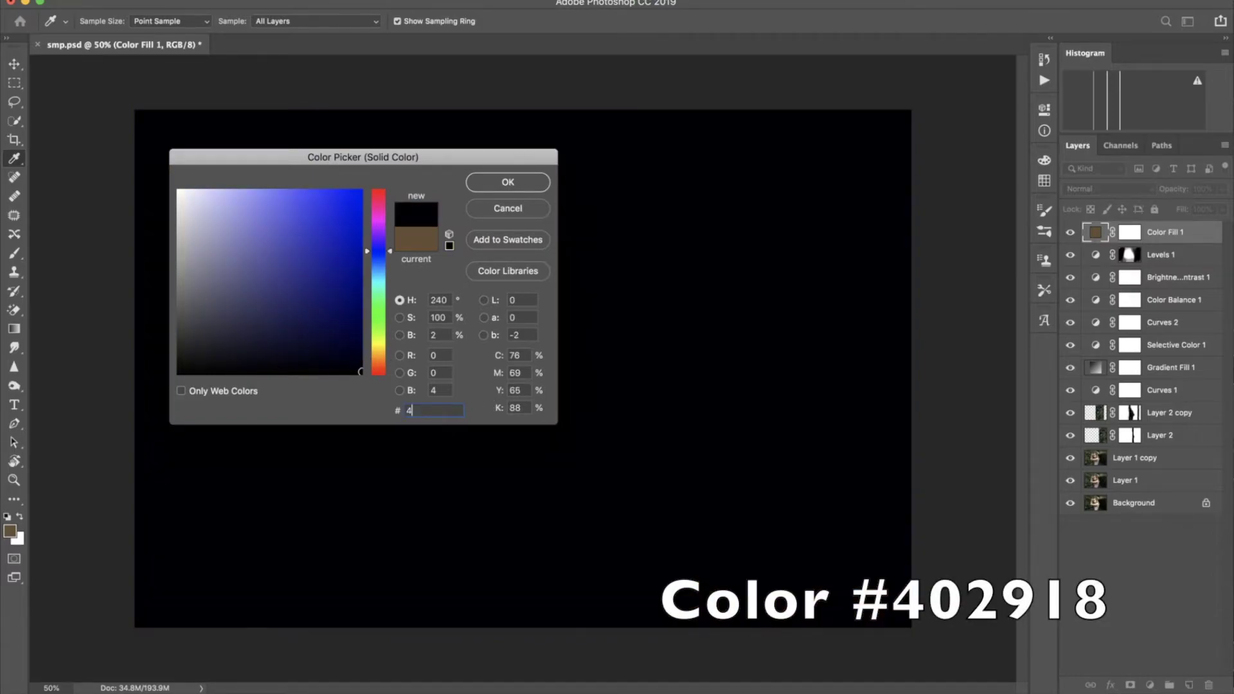
type("02")
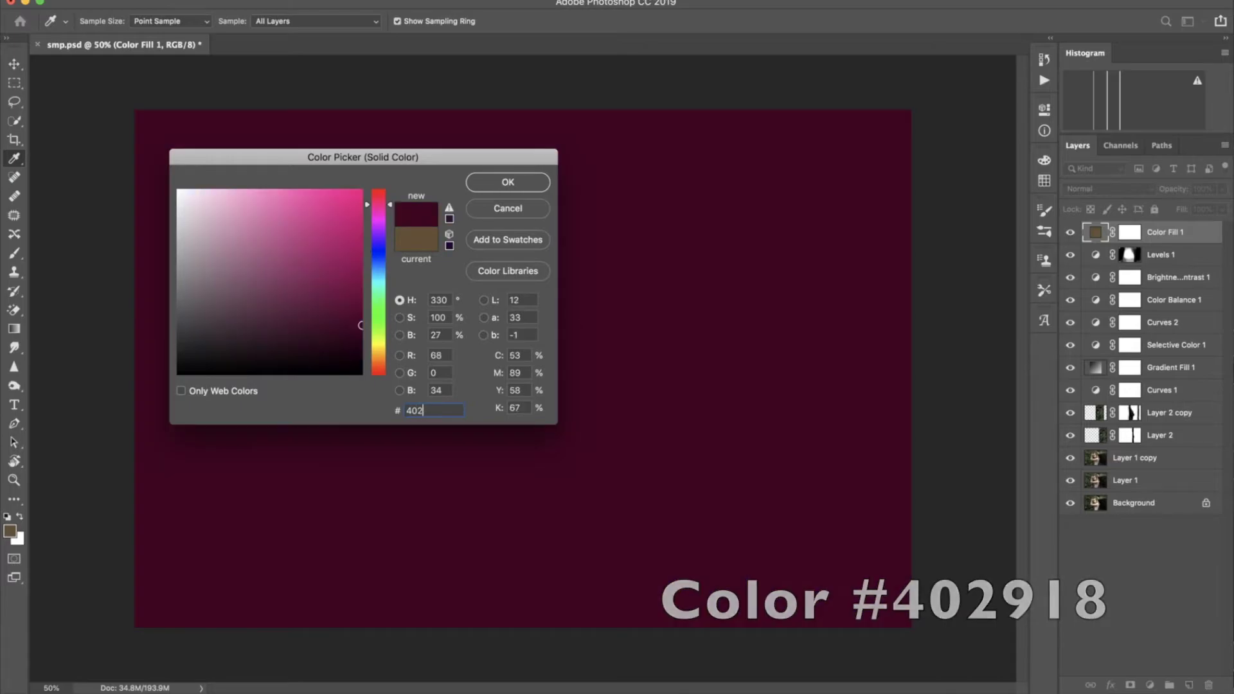
type("9")
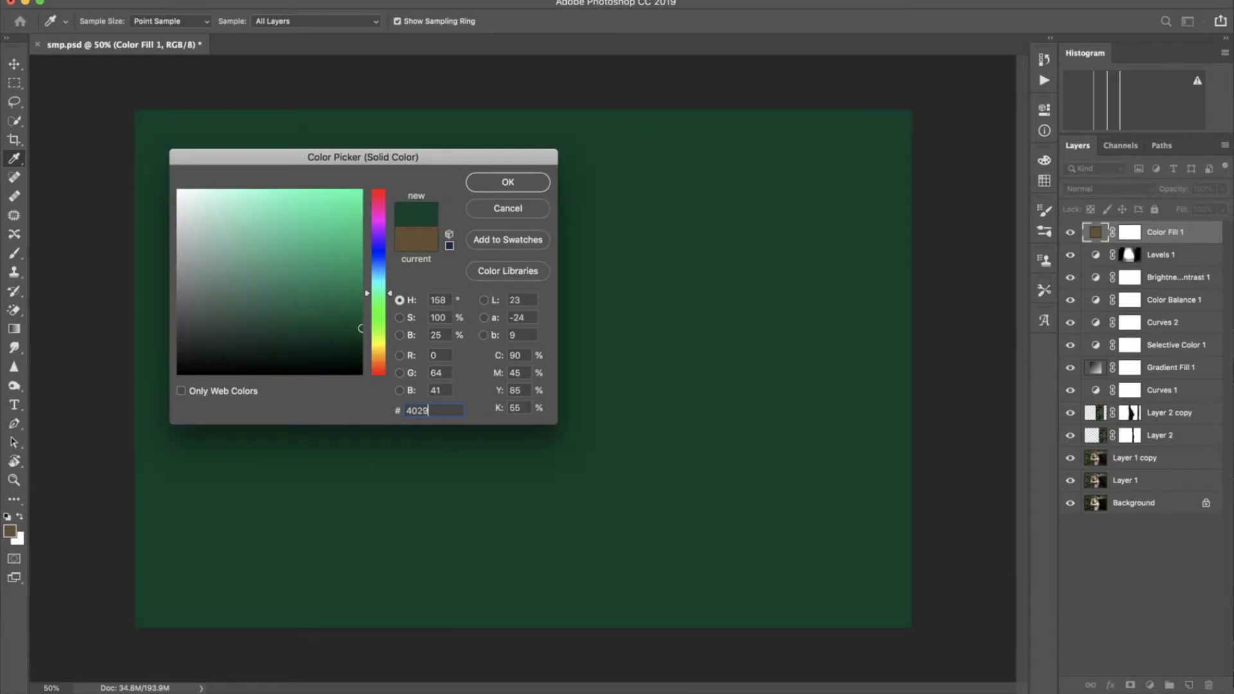
type("18")
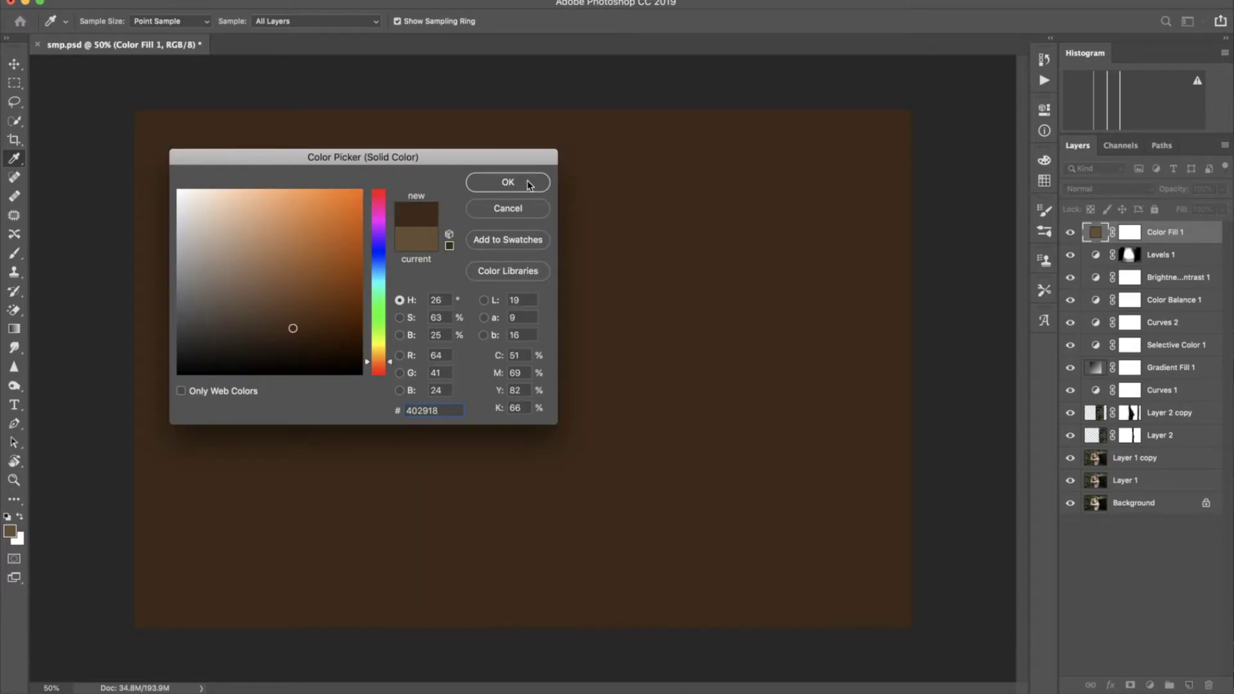
left_click(508, 183)
left_click(1105, 188)
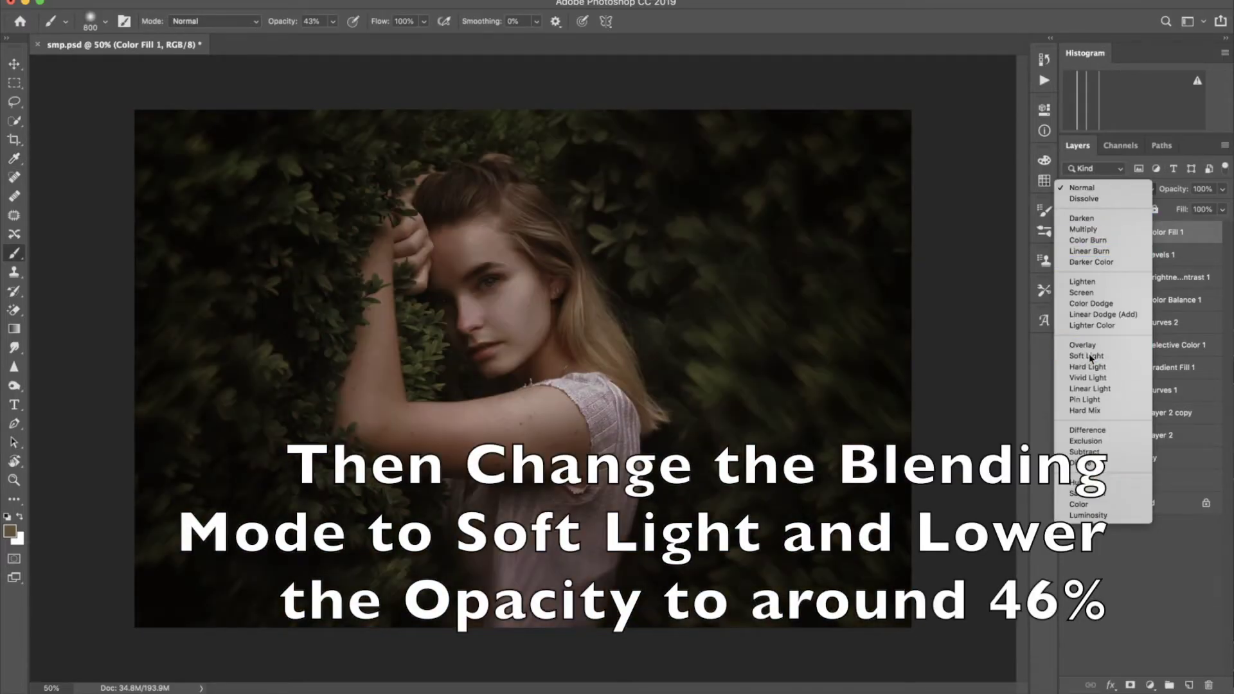
left_click(1086, 355)
left_click_drag(1176, 192, 1135, 196)
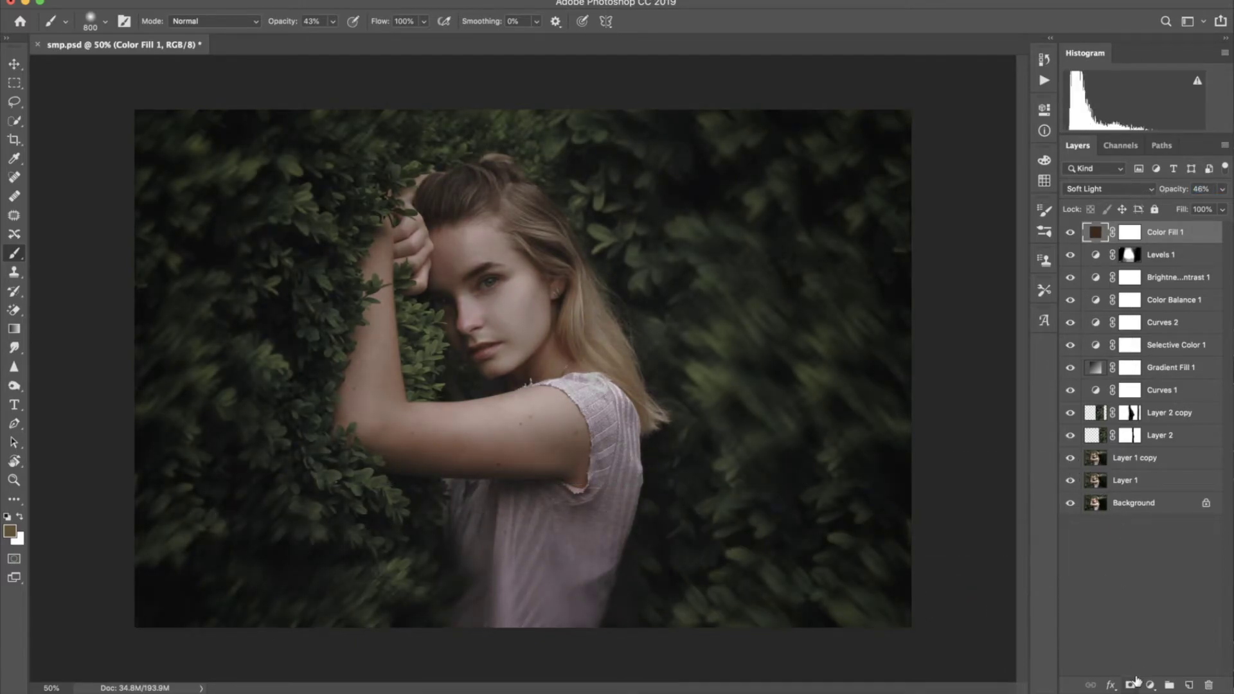
left_click(1151, 685)
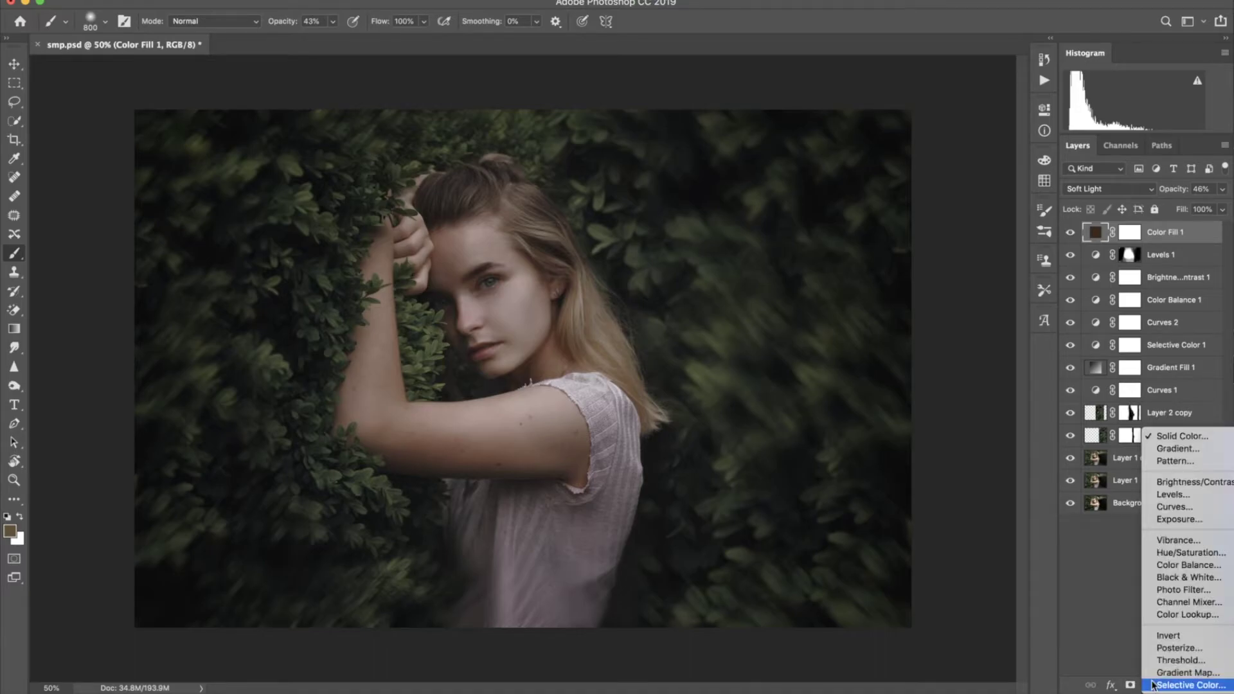
Add a darkening Curves 3 layer and invert its mask to black
left_click(1174, 506)
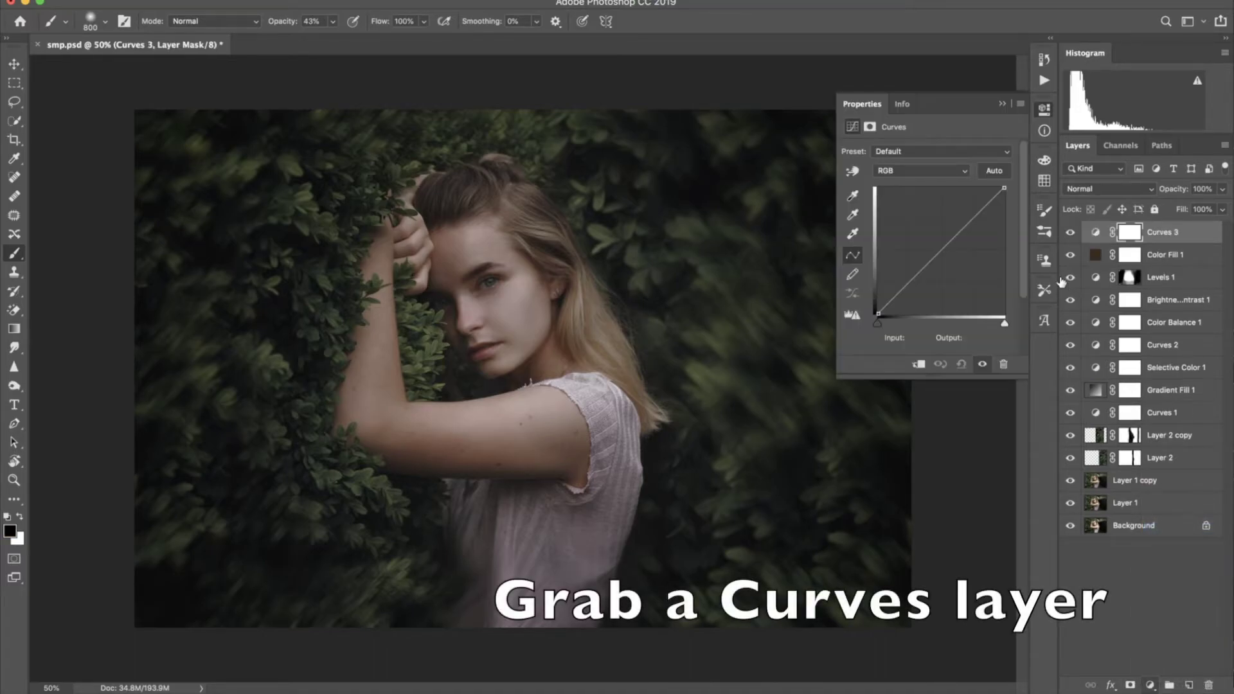
left_click_drag(949, 242, 955, 278)
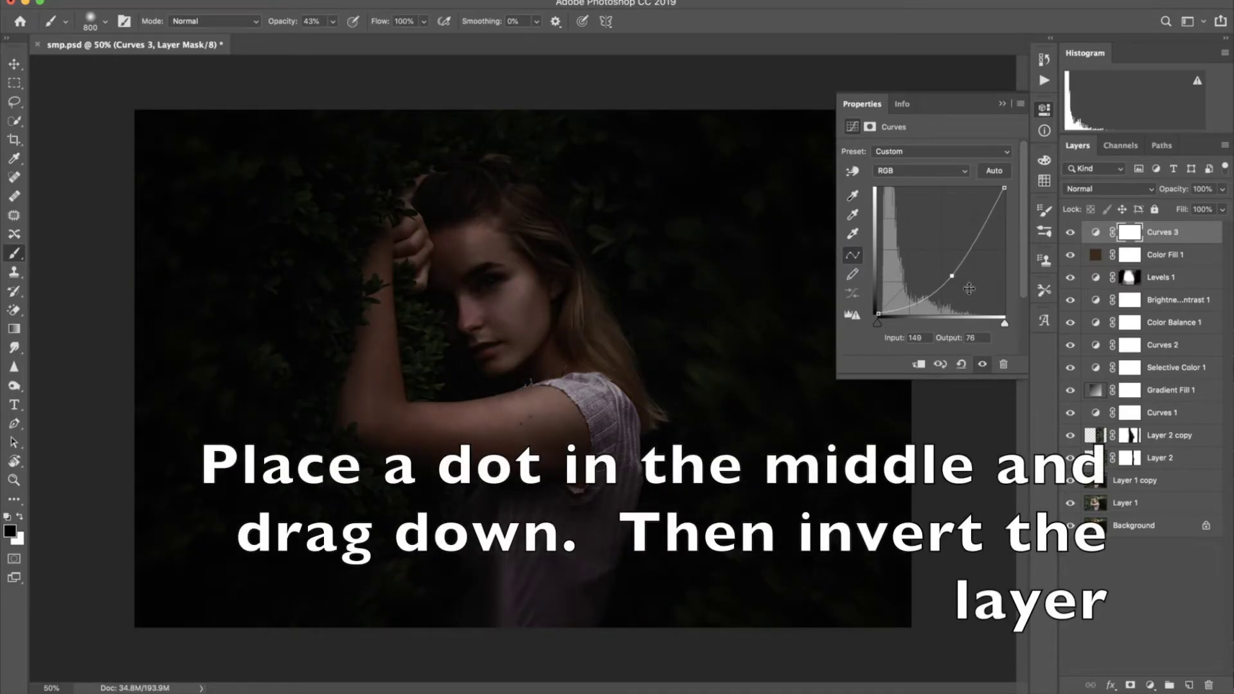
key("ctrl+i")
Add a brightening Curves 4 layer with an inverted black mask; set brush opacity near 9%
left_click(1150, 685)
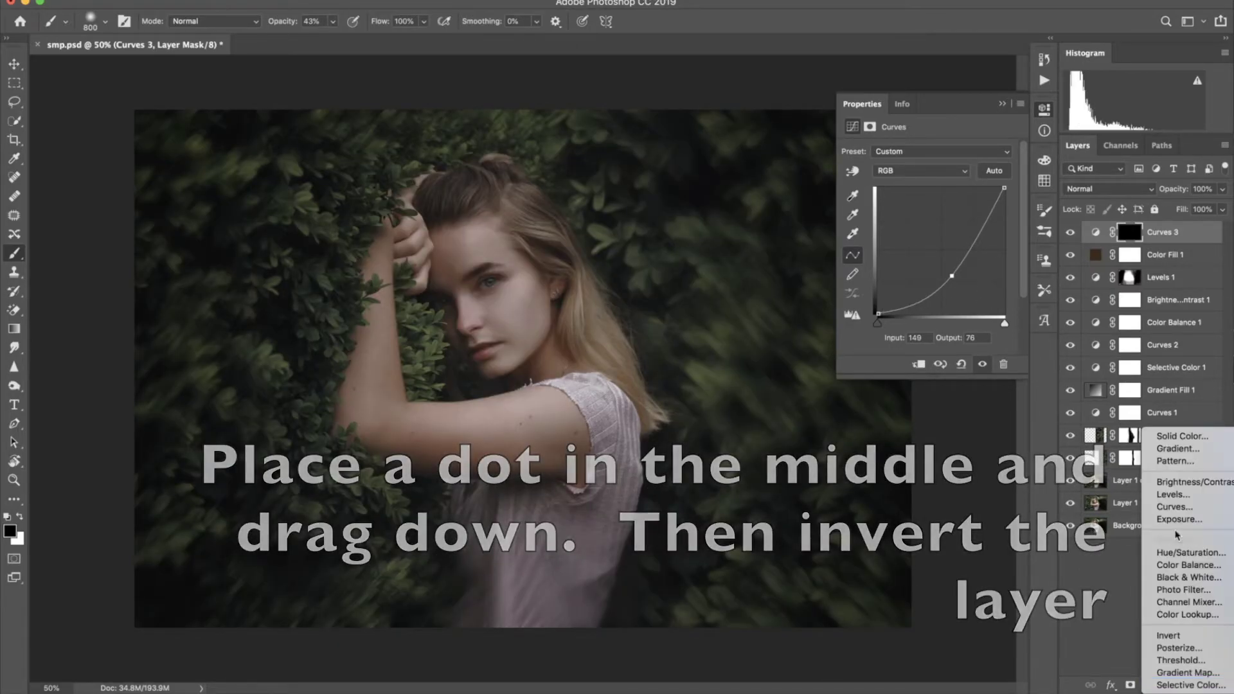
left_click(1170, 508)
left_click_drag(926, 266, 926, 224)
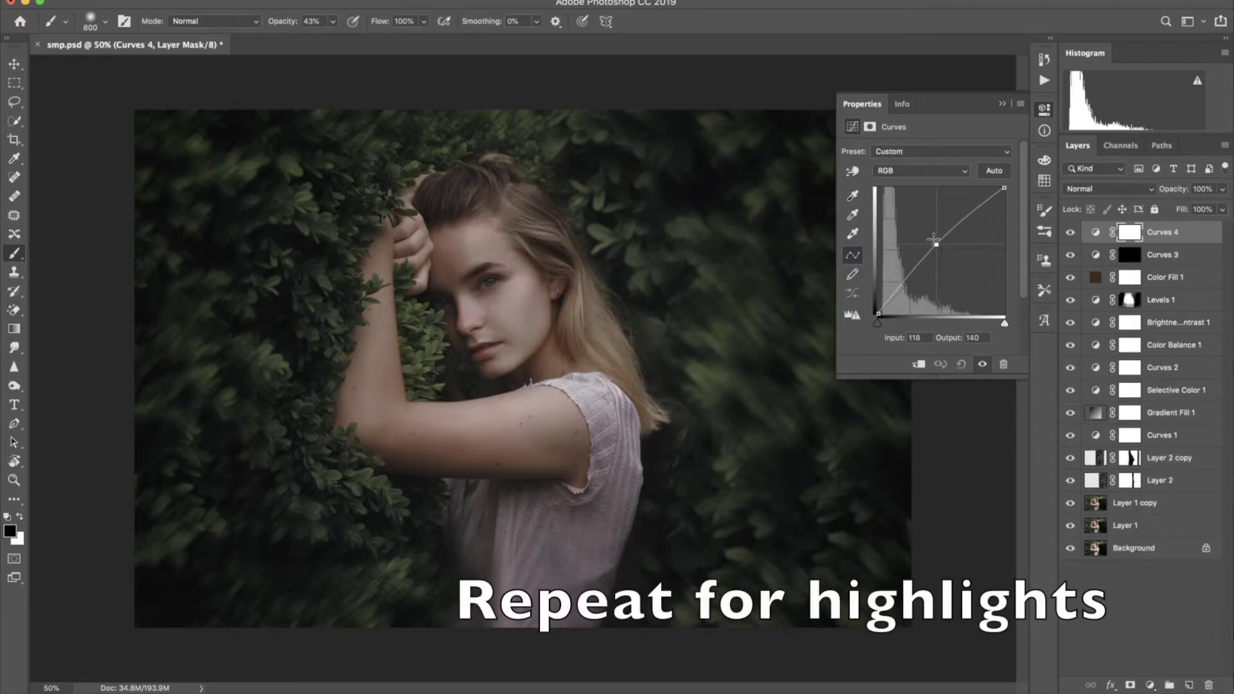
key("ctrl+i")
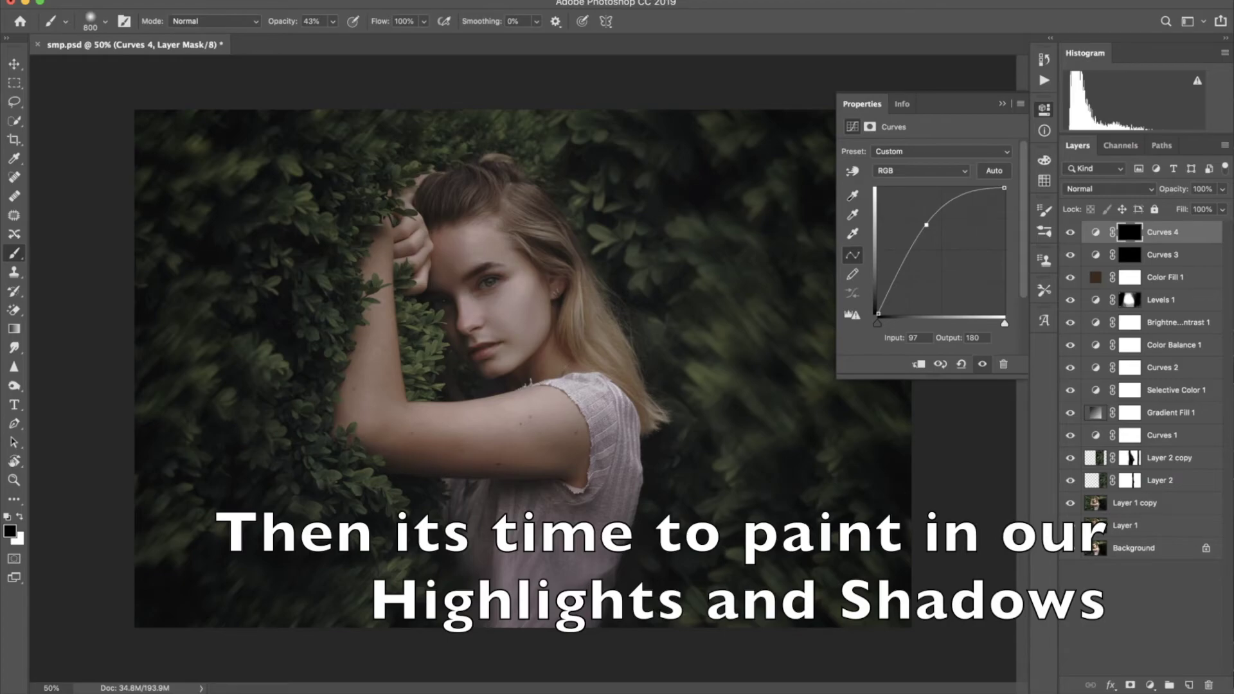
left_click_drag(284, 22, 255, 21)
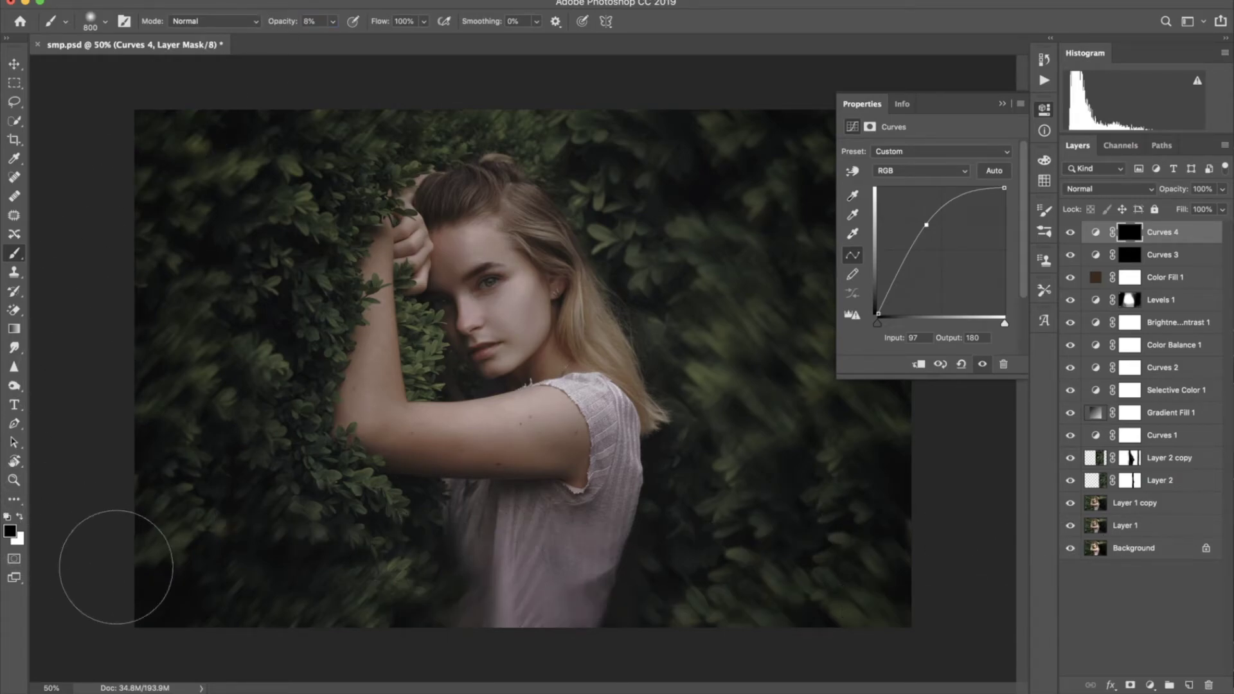
Paint faint white shadow strokes on the Curves 3 mask over arm, hair, cheek and neck
key("x")
key("bracketleft")
key("bracketleft")
key("bracketleft")
key("bracketleft")
key("bracketleft")
key("bracketleft")
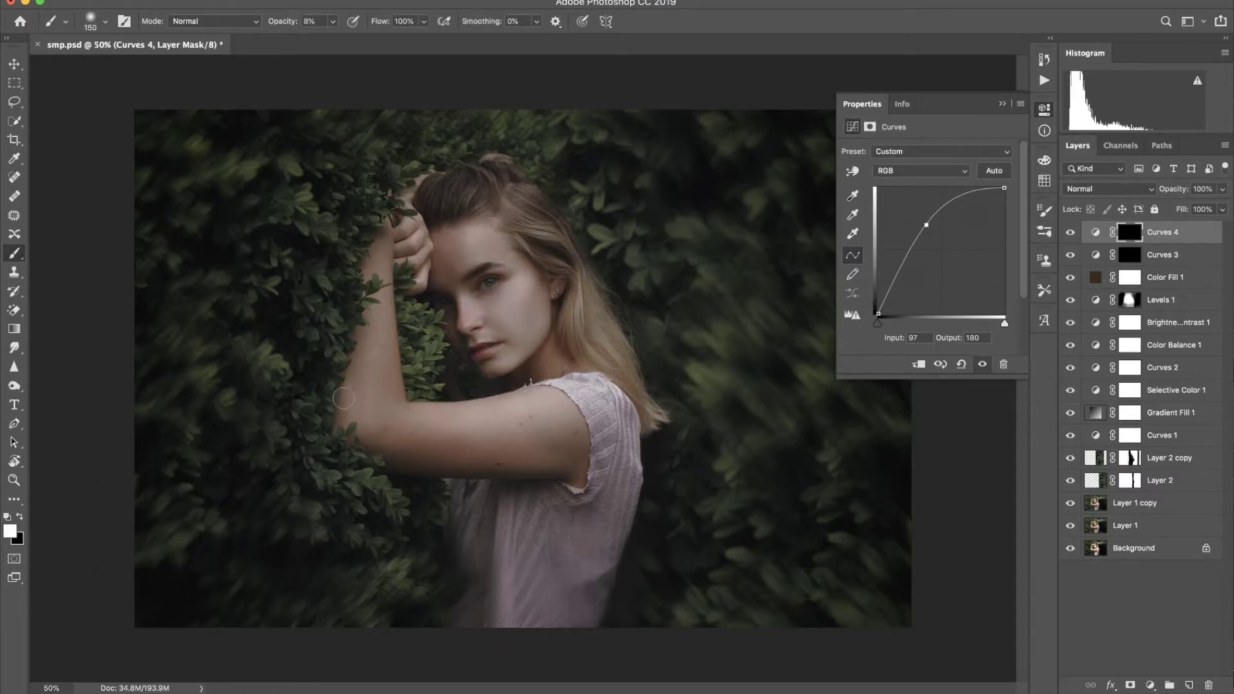
left_click(1129, 254)
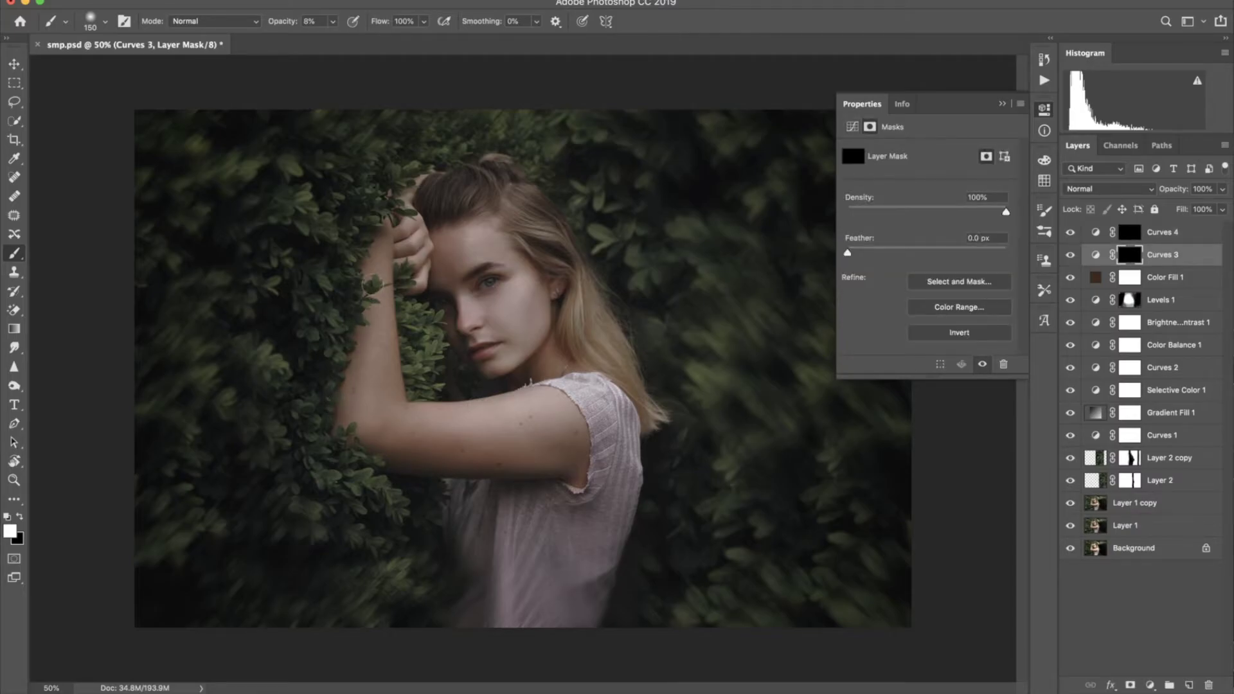
left_click_drag(370, 239, 381, 469)
key("ctrl+plus")
left_click_drag(557, 278, 485, 386)
left_click_drag(550, 271, 464, 395)
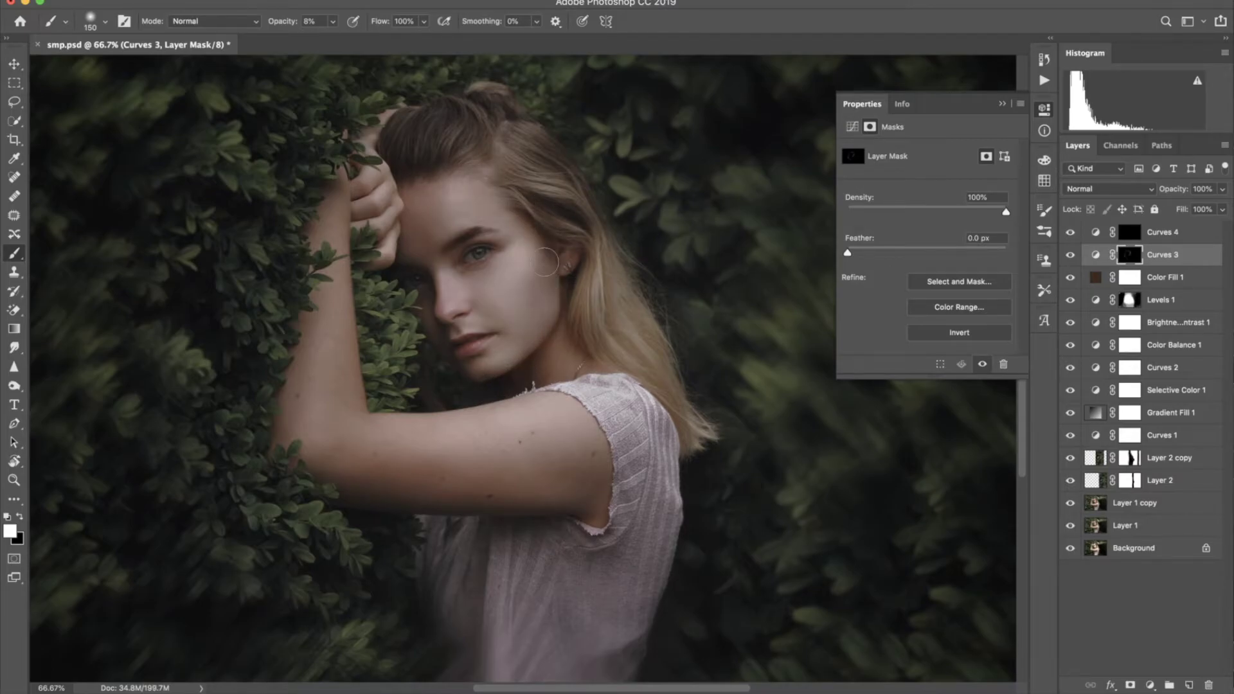
Deepen shadows near the armpit on the Curves 3 mask using smaller brush sizes
key("bracketleft")
key("bracketleft")
key("bracketleft")
key("bracketleft")
left_click_drag(512, 520, 607, 505)
key("bracketleft")
key("bracketleft")
key("bracketleft")
key("bracketleft")
key("bracketleft")
key("bracketright")
key("bracketright")
key("bracketright")
key("bracketleft")
key("bracketleft")
key("bracketleft")
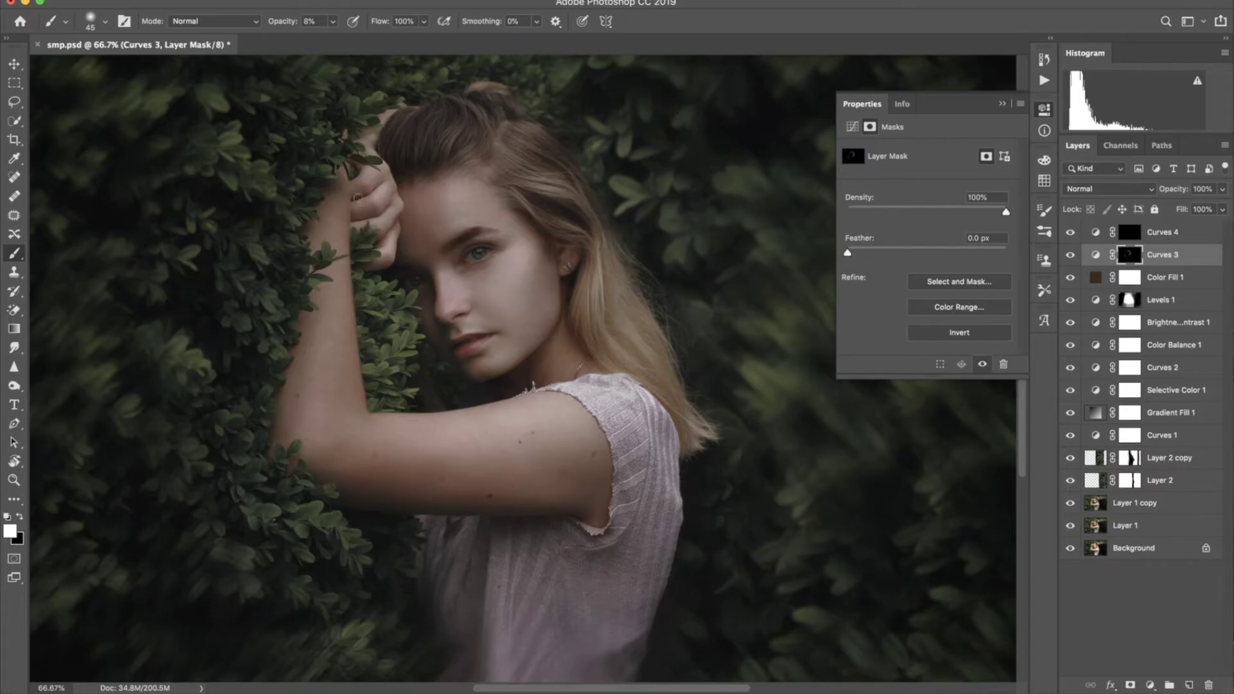
key("bracketright")
key("bracketright")
key("bracketright")
key("bracketleft")
key("bracketleft")
key("bracketleft")
key("x")
Paint brightening strokes over the hair on the Curves 4 mask
key("bracketright")
key("bracketright")
key("bracketright")
key("x")
left_click(1130, 233)
key("bracketright")
key("bracketright")
key("bracketright")
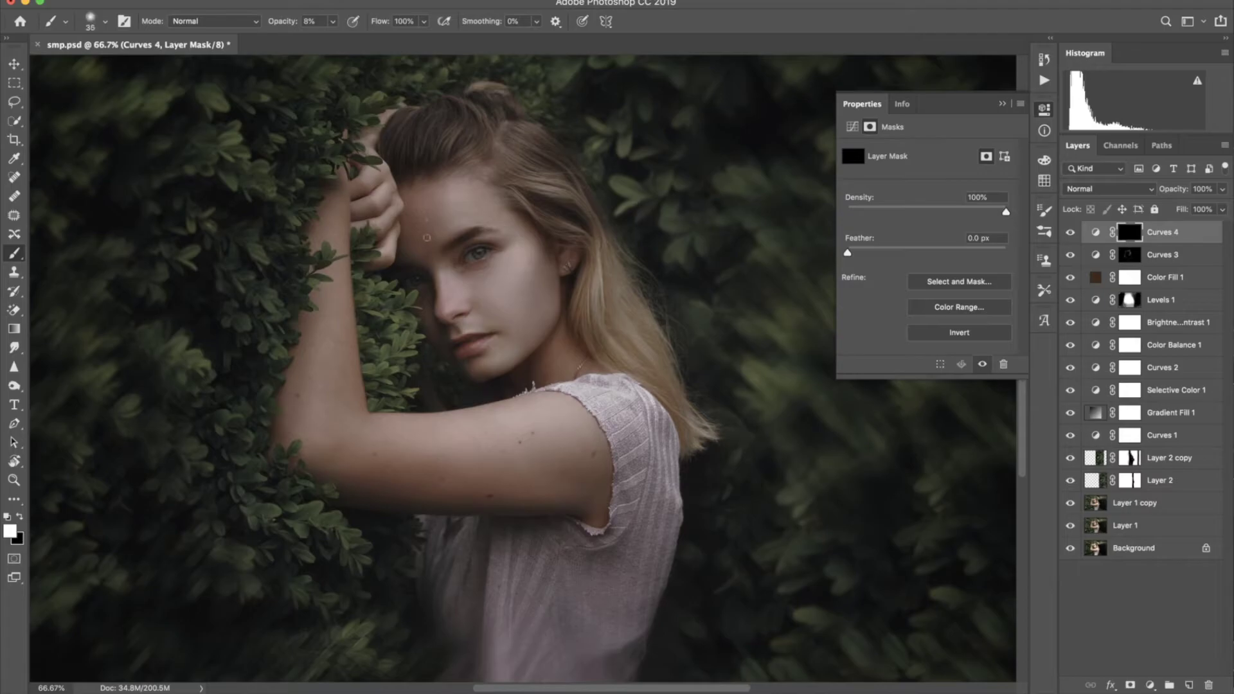
key("bracketright")
key("bracketright")
key("bracketright")
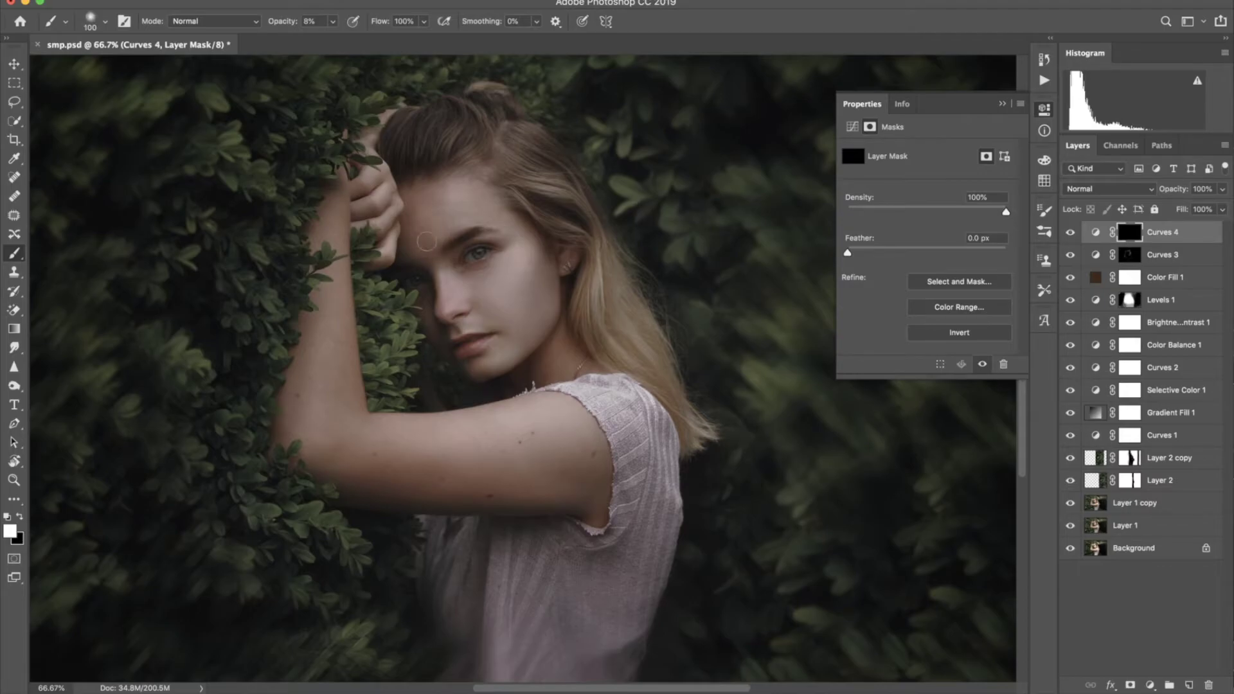
key("bracketright")
key("bracketright")
key("bracketright")
left_click_drag(550, 463, 499, 556)
key("bracketleft")
key("bracketleft")
key("bracketleft")
key("bracketleft")
key("bracketleft")
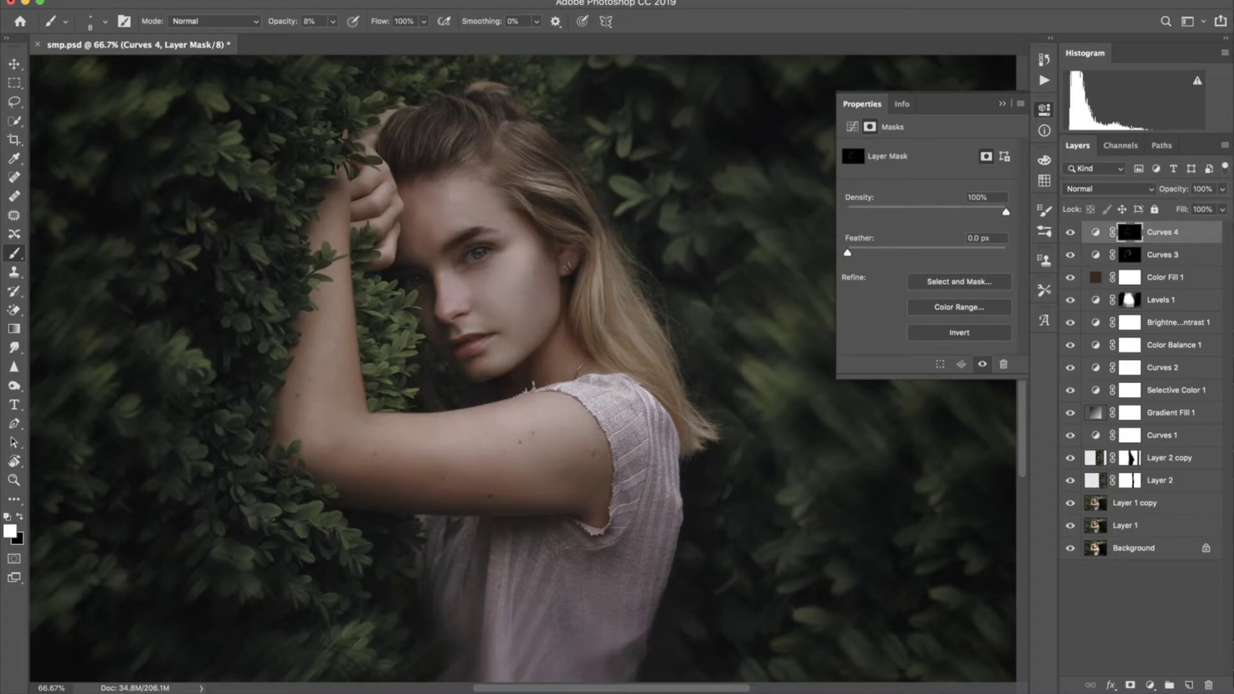
key("ctrl+plus")
key("ctrl+plus")
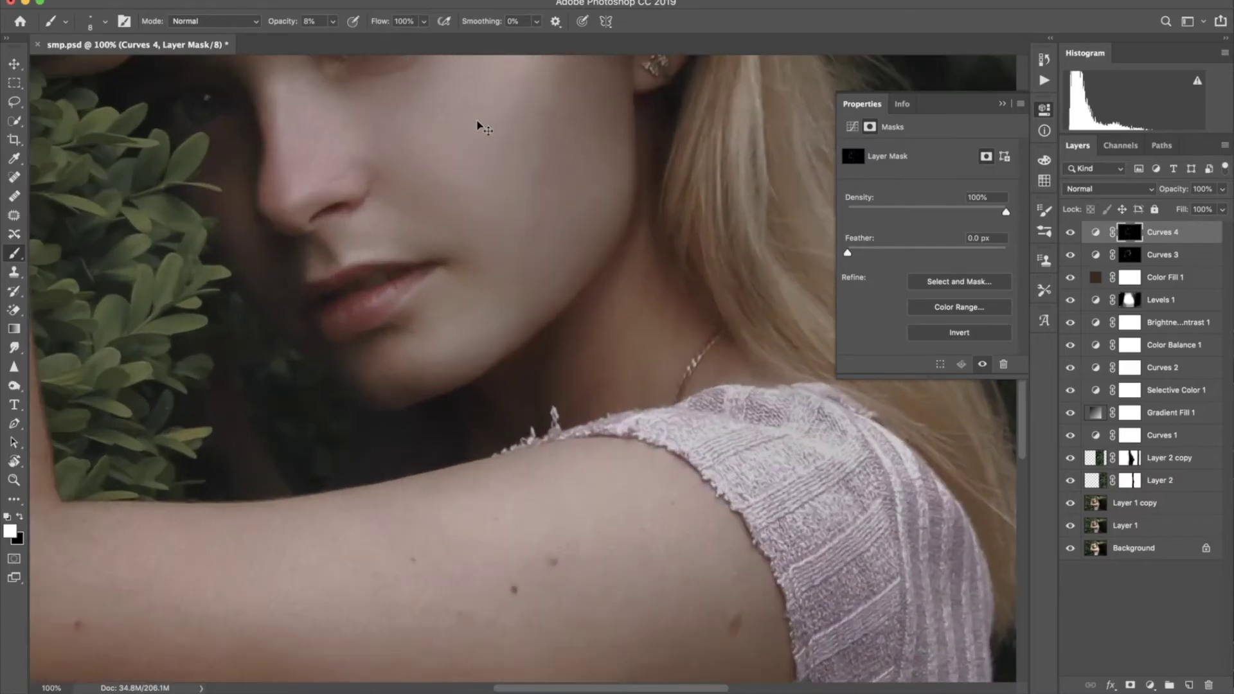
Add subtle brightening touches around the eye and lips on the Curves 4 mask, then zoom out
scroll(584, 353, "up", 5)
scroll(467, 317, "down", 1)
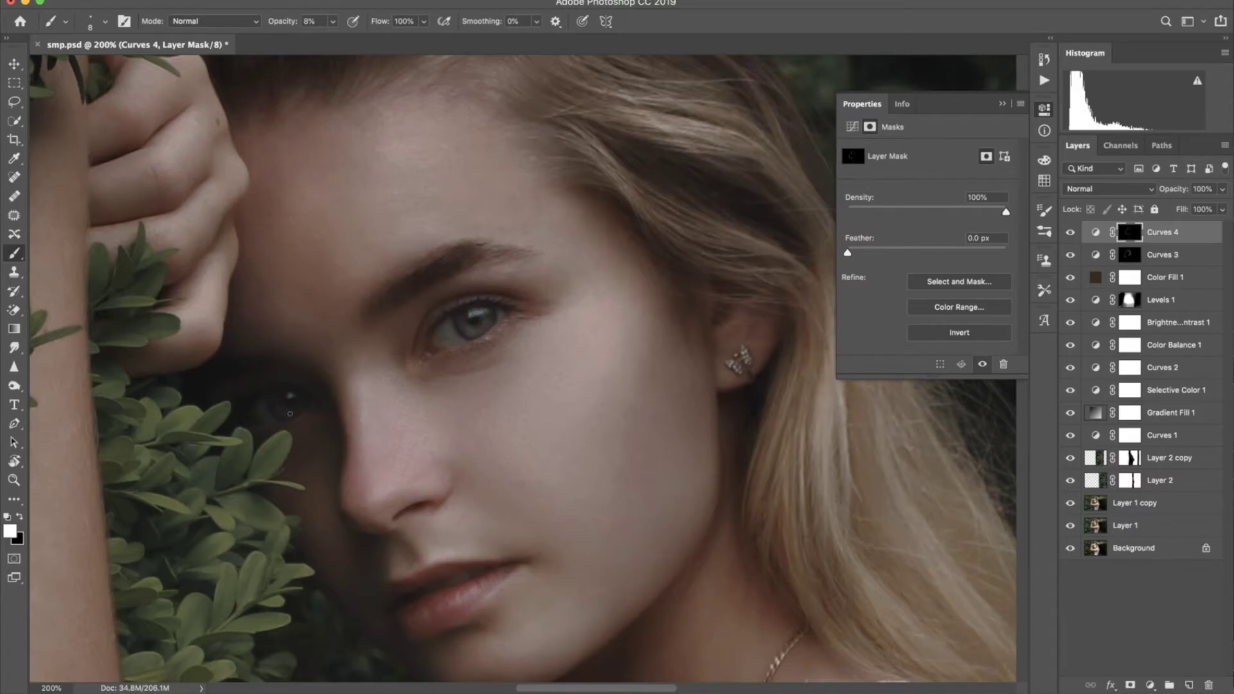
key("bracketright")
key("bracketright")
key("bracketright")
key("bracketleft")
key("ctrl+minus")
key("ctrl+minus")
key("ctrl+minus")
key("bracketright")
key("bracketright")
key("bracketright")
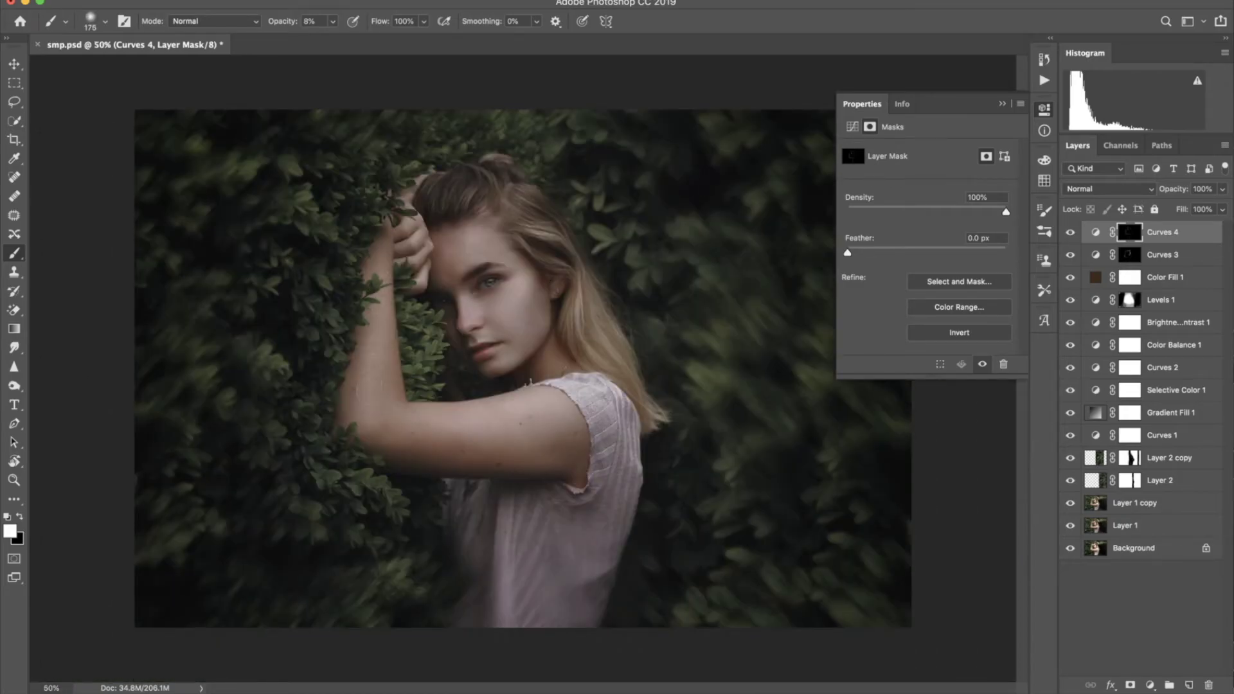
left_click(1129, 254)
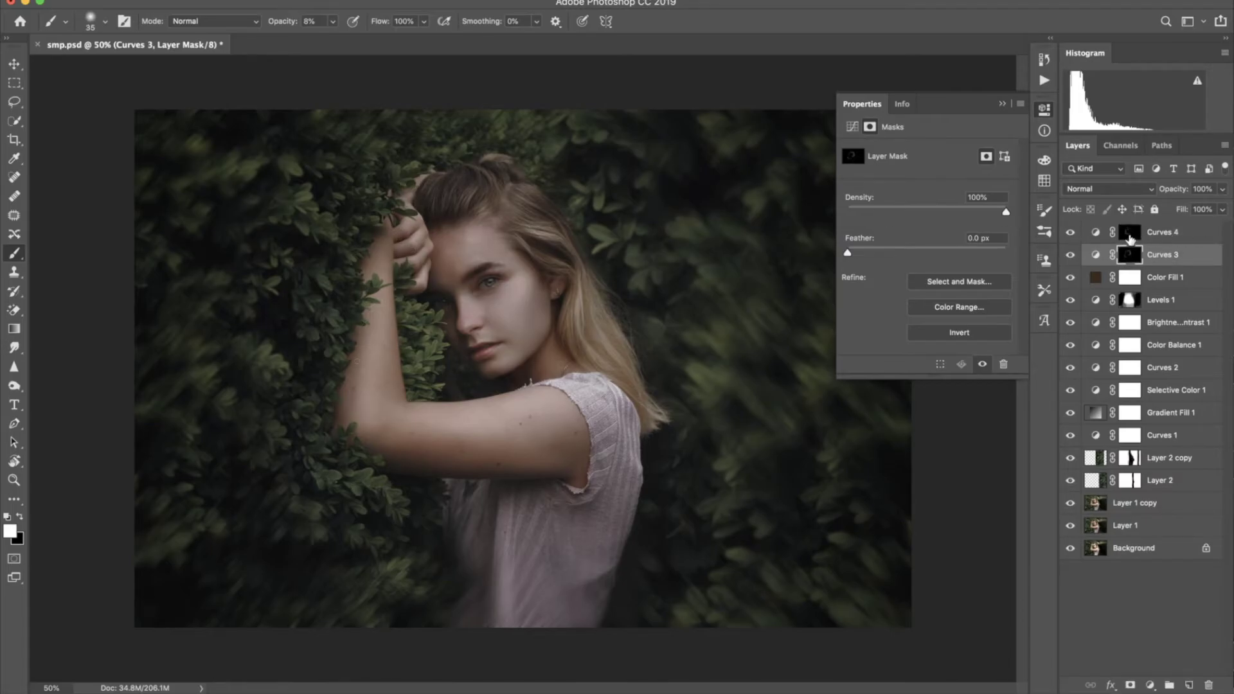
left_click(1129, 232)
Add a Solid Color fill layer in pink #de69a3
left_click(1150, 685)
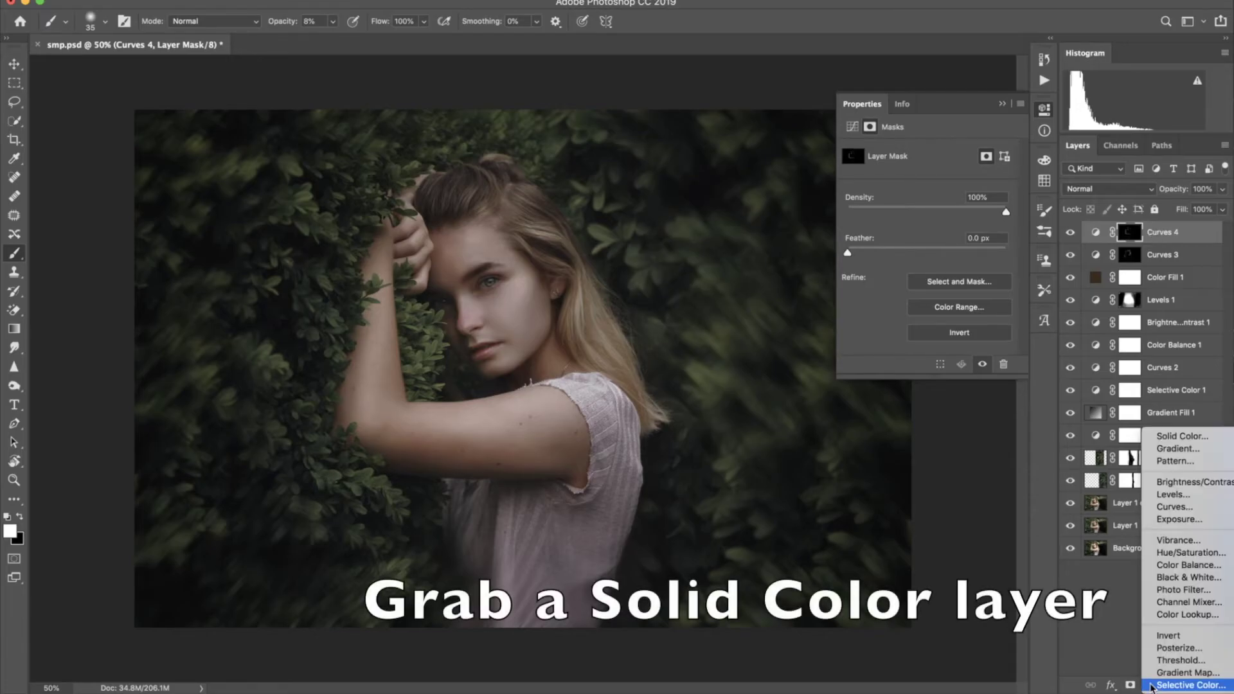
left_click(1159, 437)
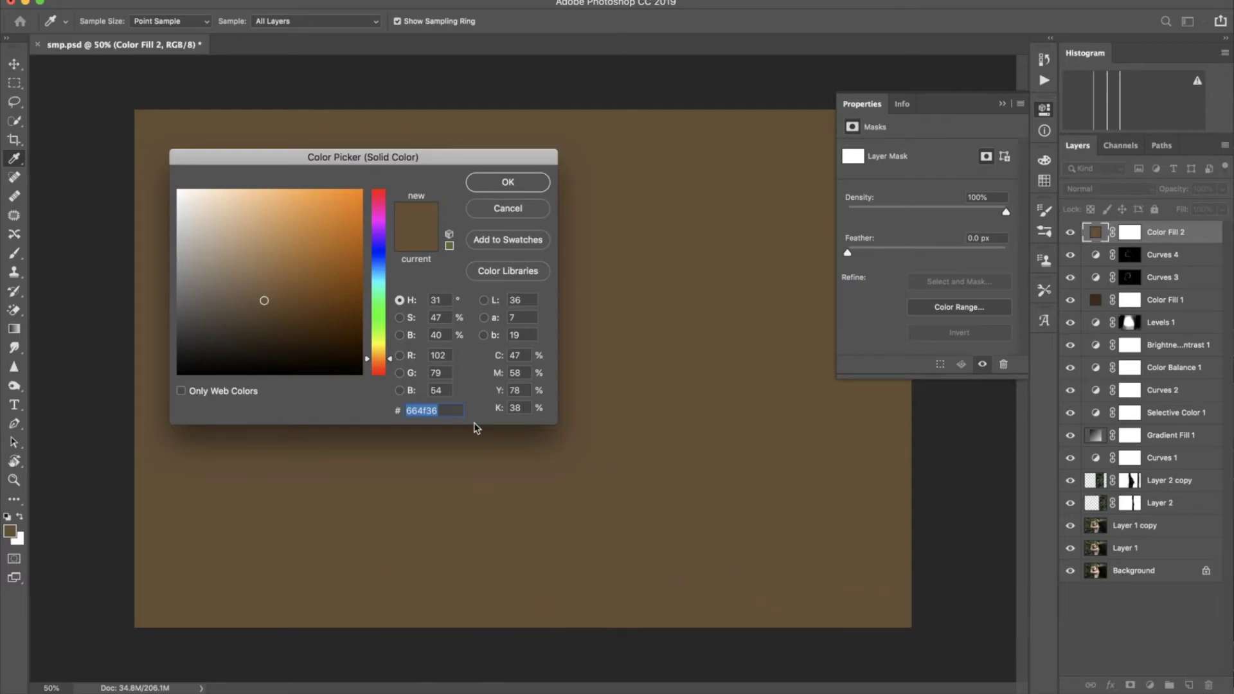
type("de")
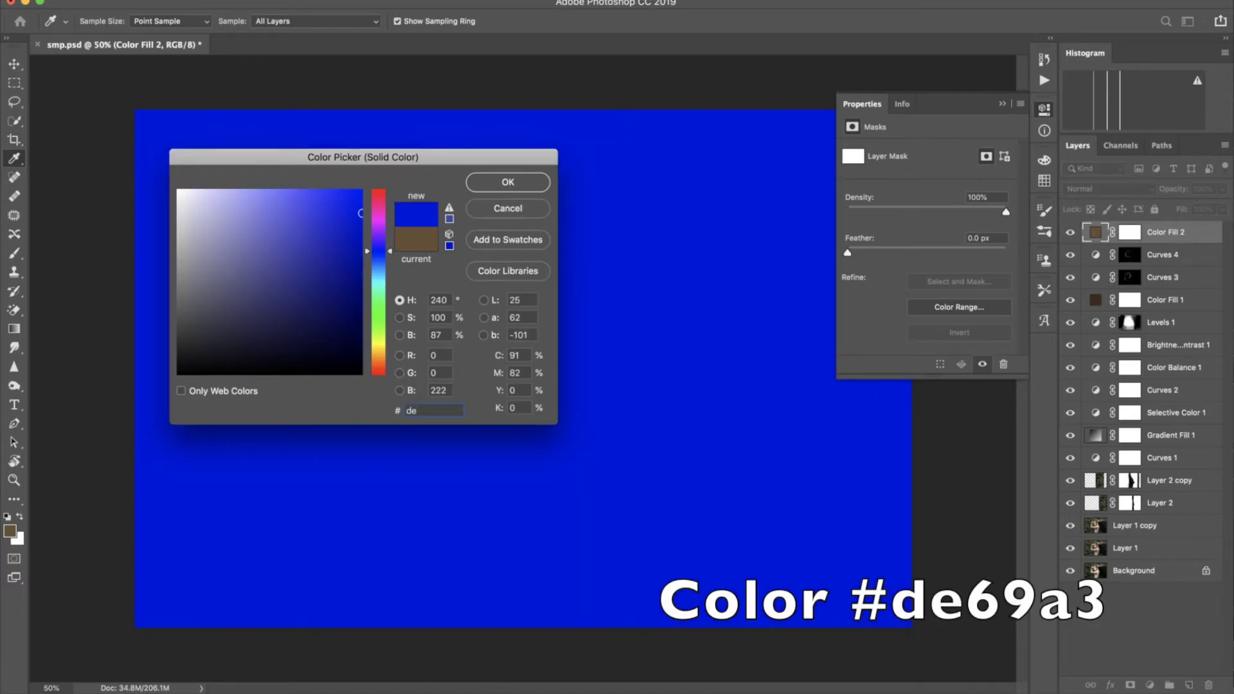
type("69a3")
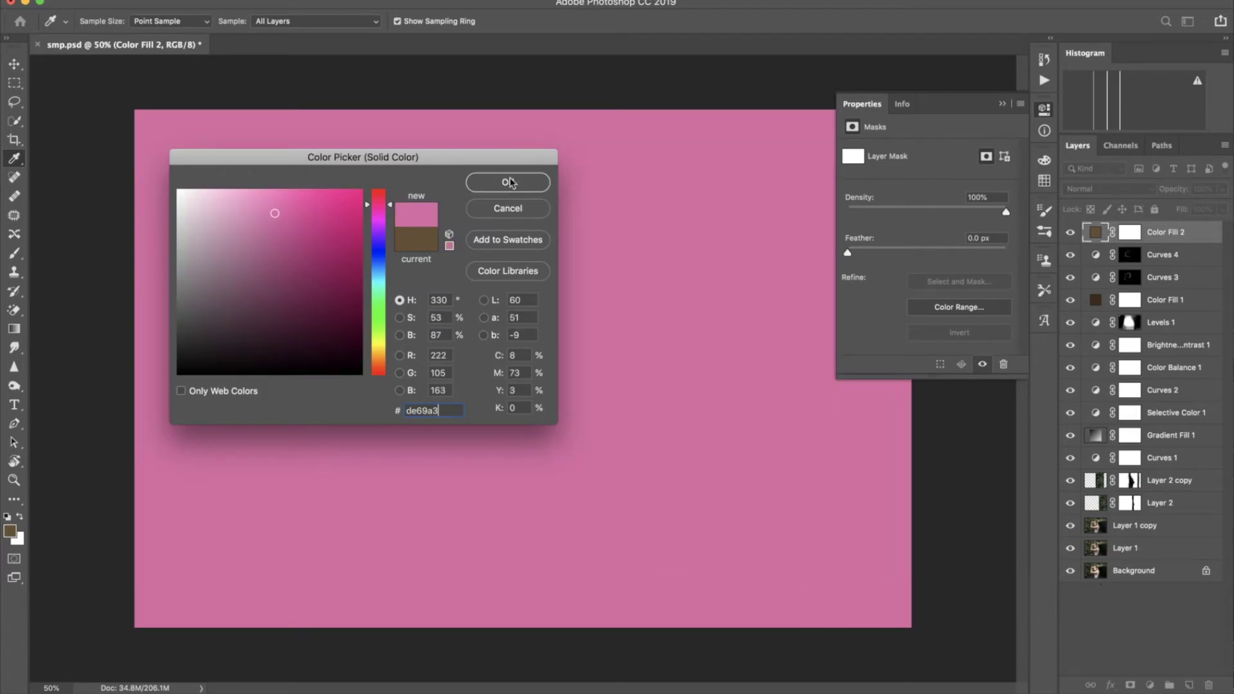
left_click(514, 183)
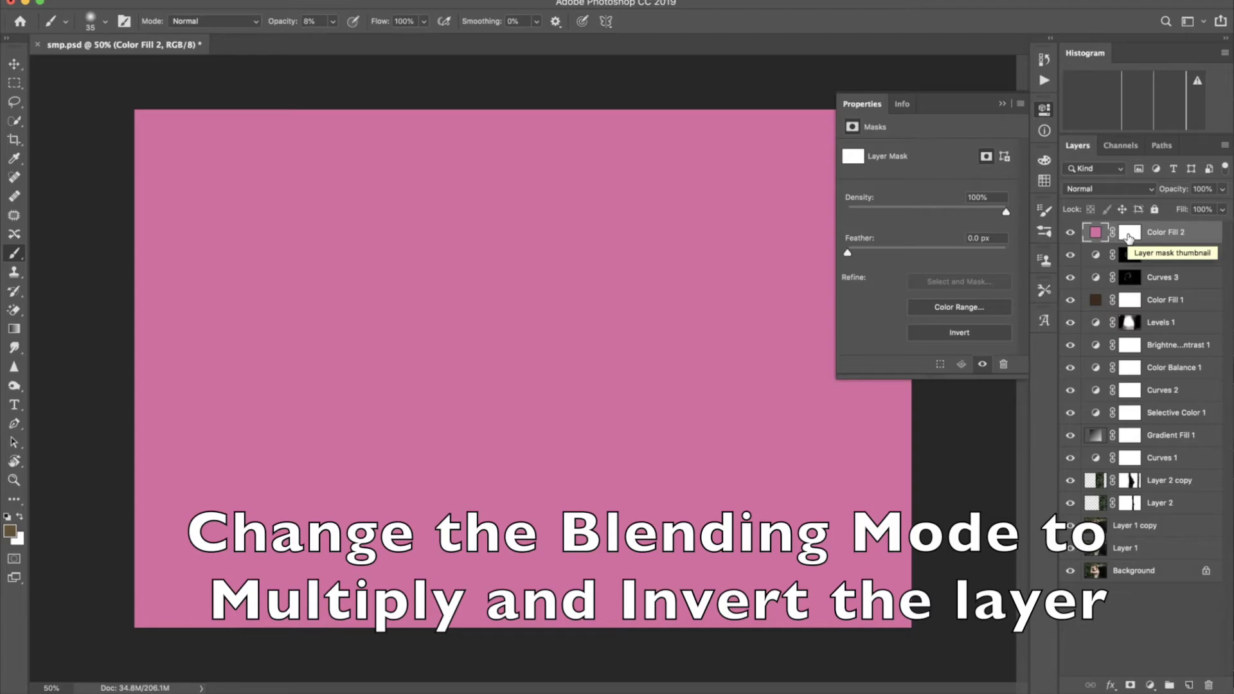
Invert the Color Fill 2 mask to black, set Multiply, and paint blush on her cheek
left_click(1129, 233)
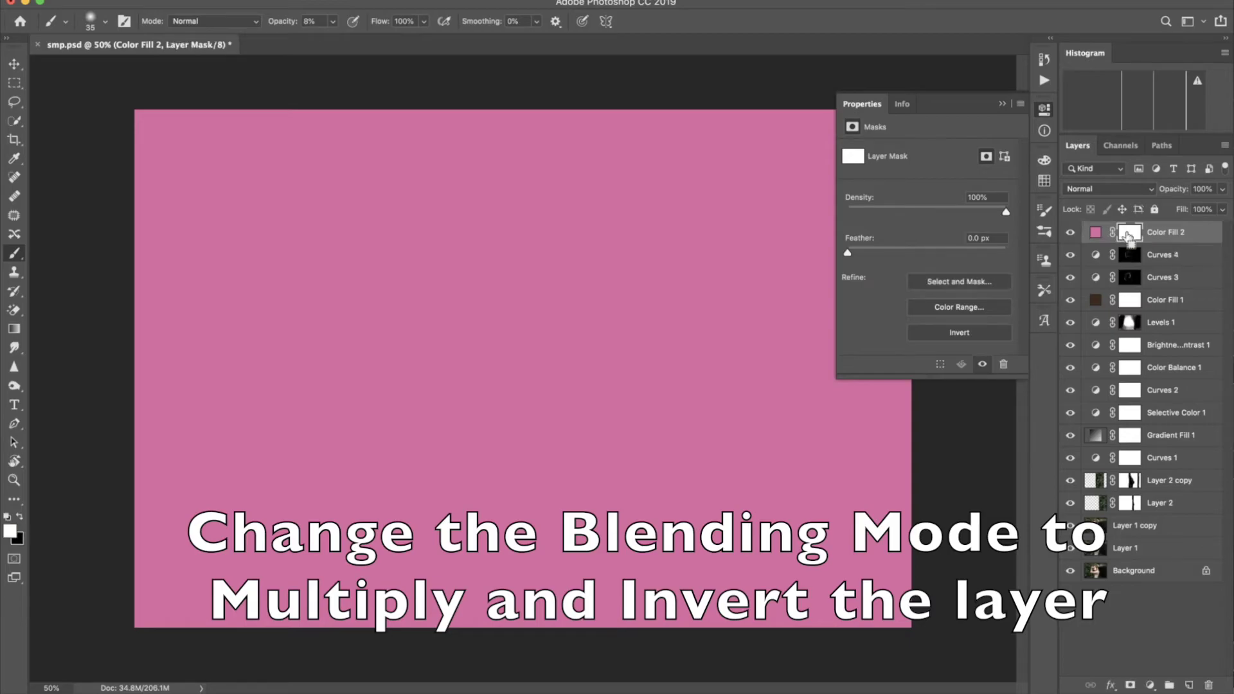
key("ctrl+i")
left_click(1099, 189)
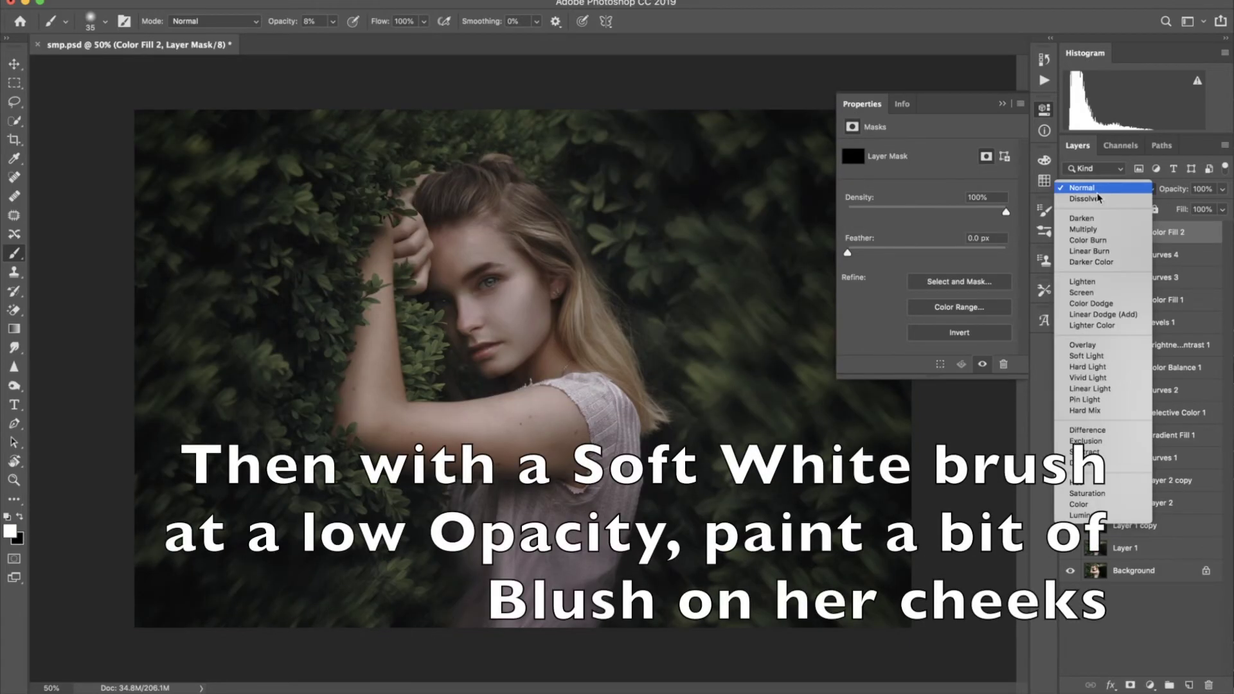
left_click(1086, 229)
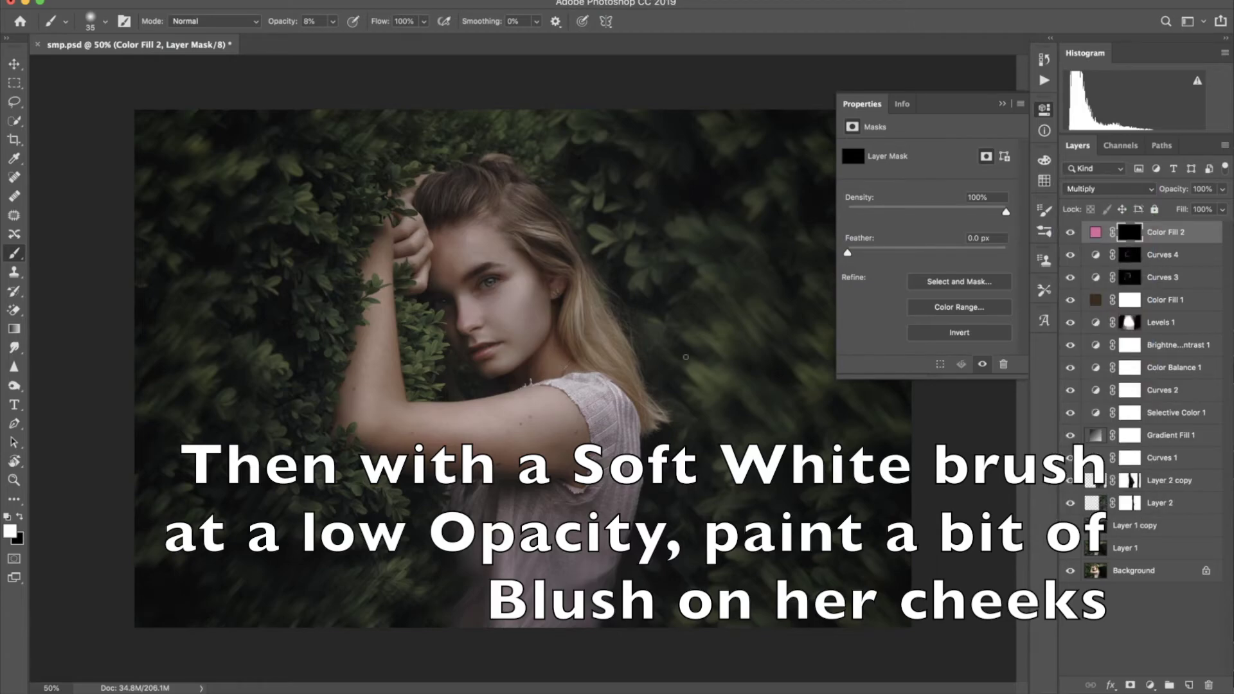
key("ctrl+plus")
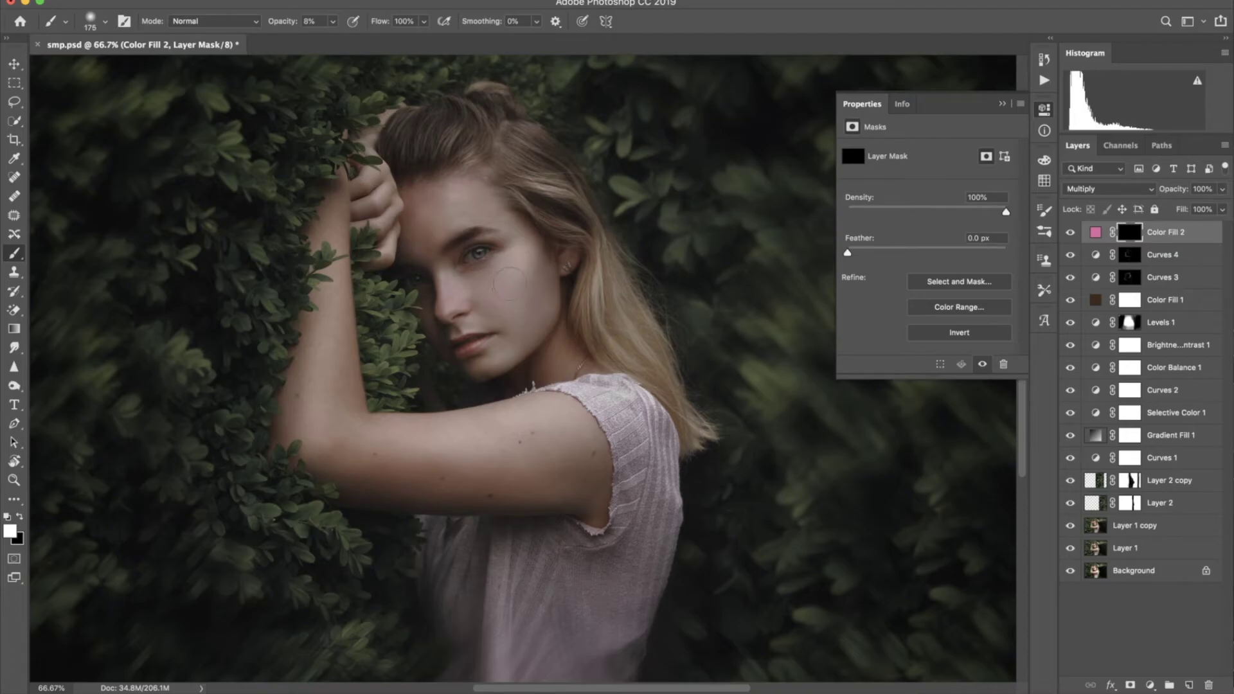
left_click(575, 223)
left_click(1150, 685)
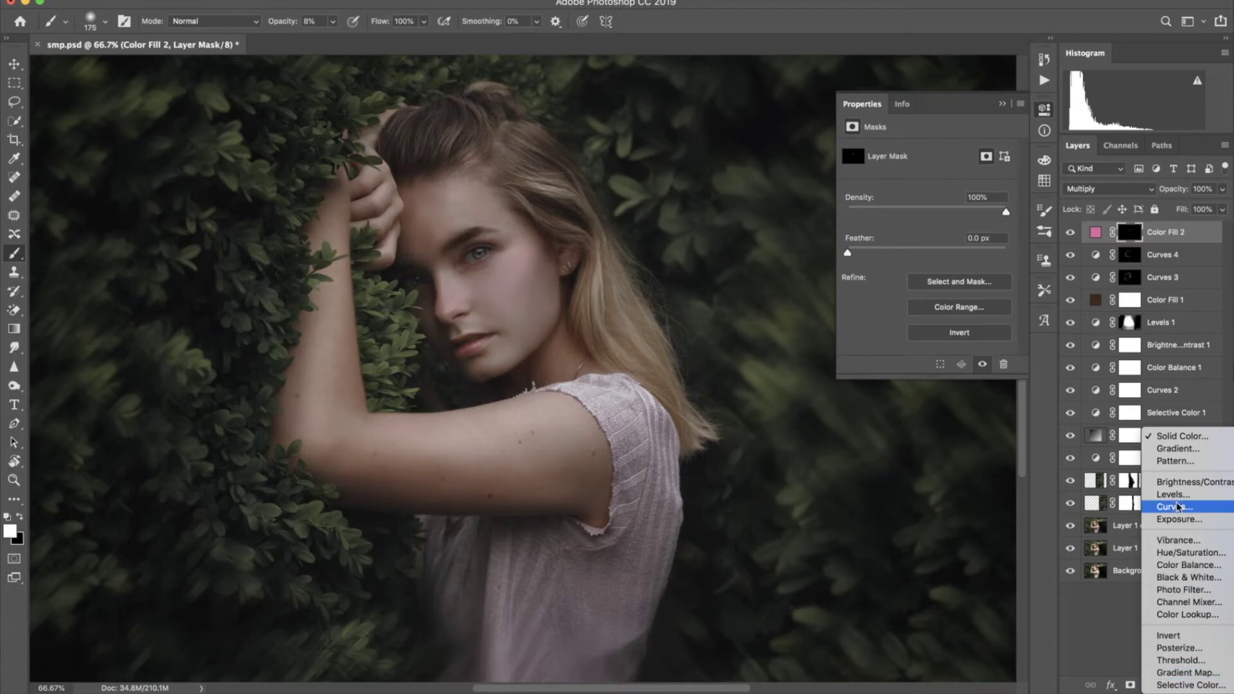
Add Exposure +0.55, offset +0.0183, gamma 0.86, then stamp visible layers into a merged layer
left_click(1171, 519)
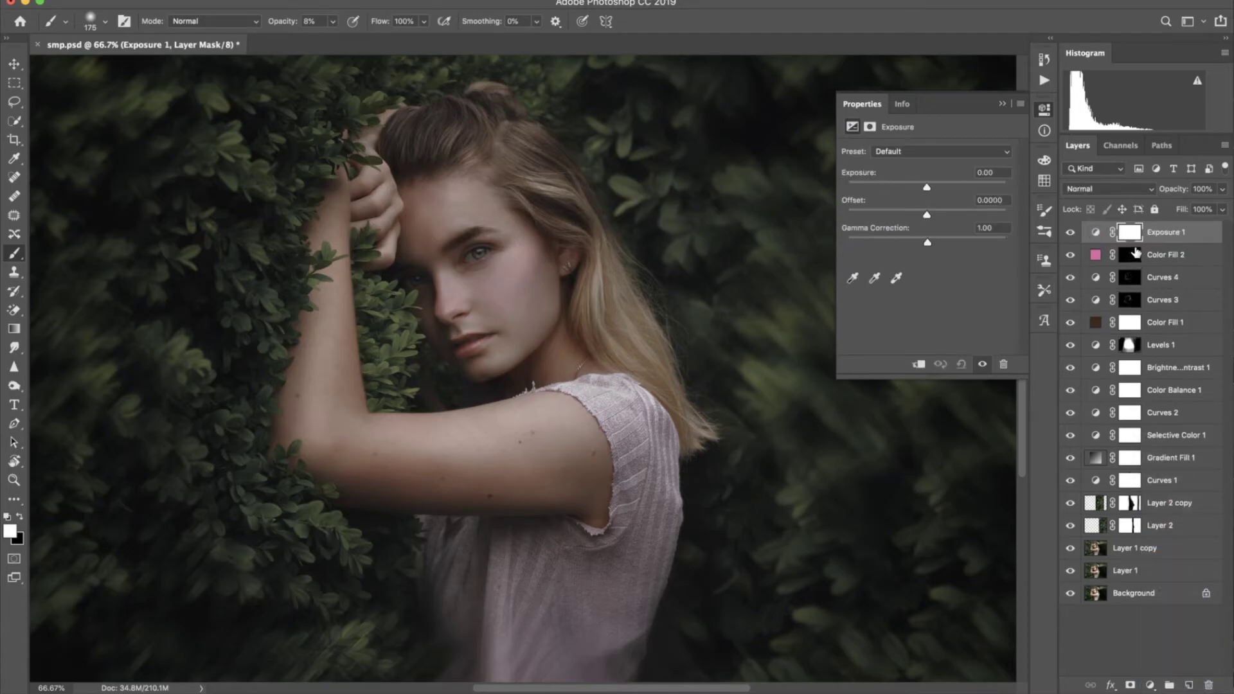
left_click_drag(927, 188, 932, 187)
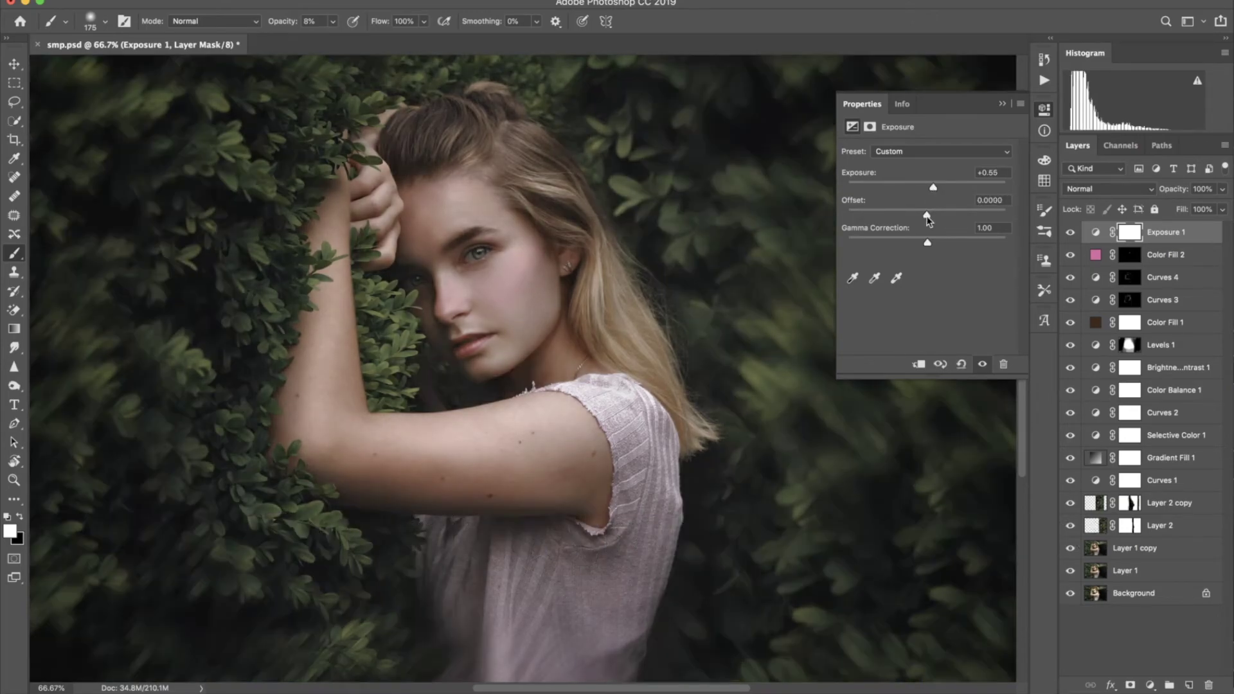
left_click_drag(927, 215, 930, 216)
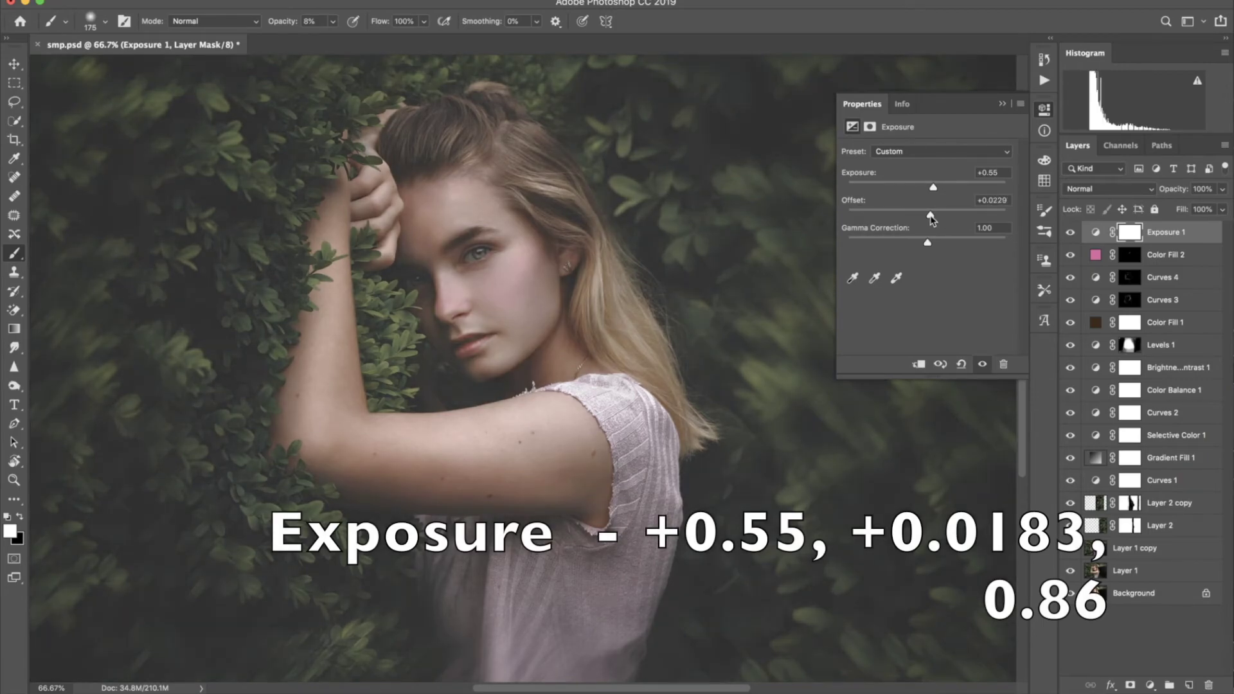
left_click_drag(930, 216, 933, 243)
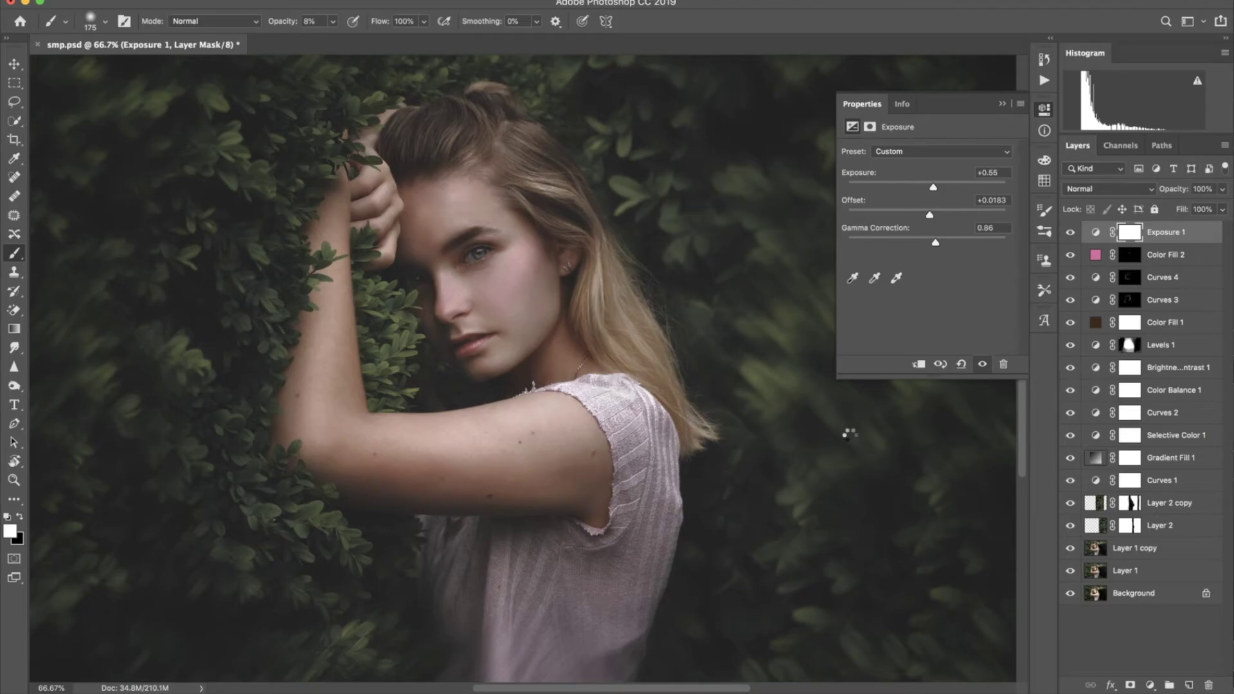
key("ctrl+alt+shift+e")
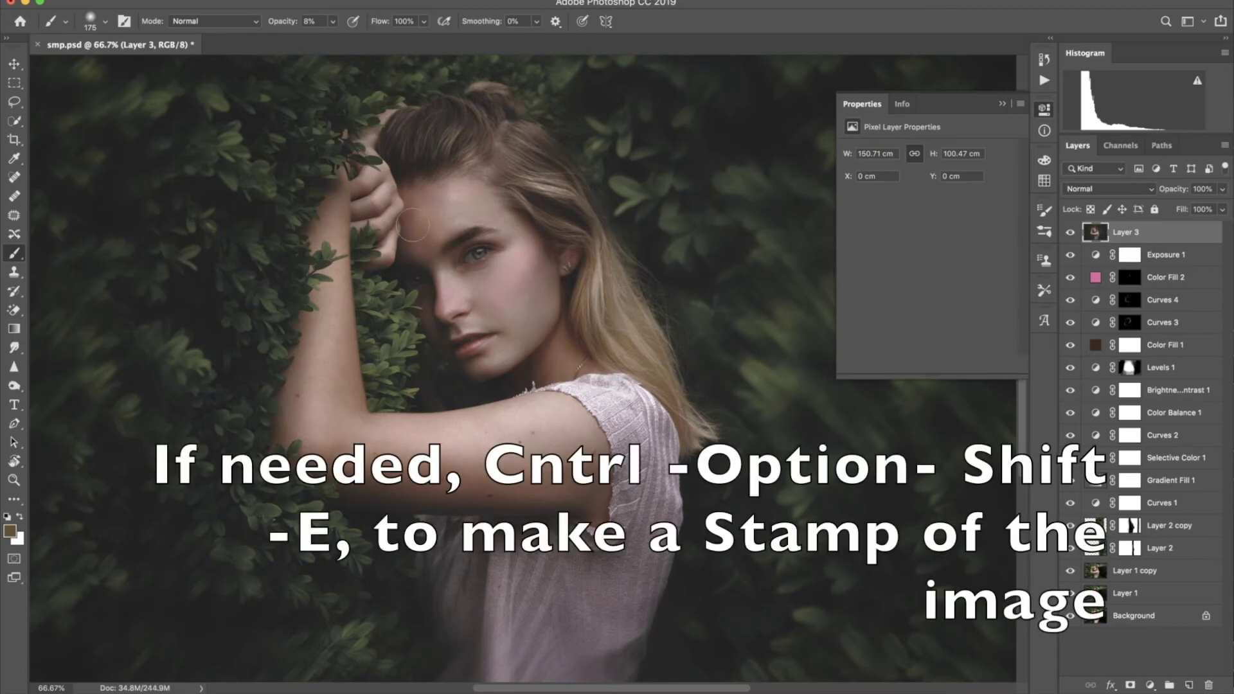
At 100% zoom, patch blemishes beside the eye, on the forehead and on the cheek
key("ctrl+1")
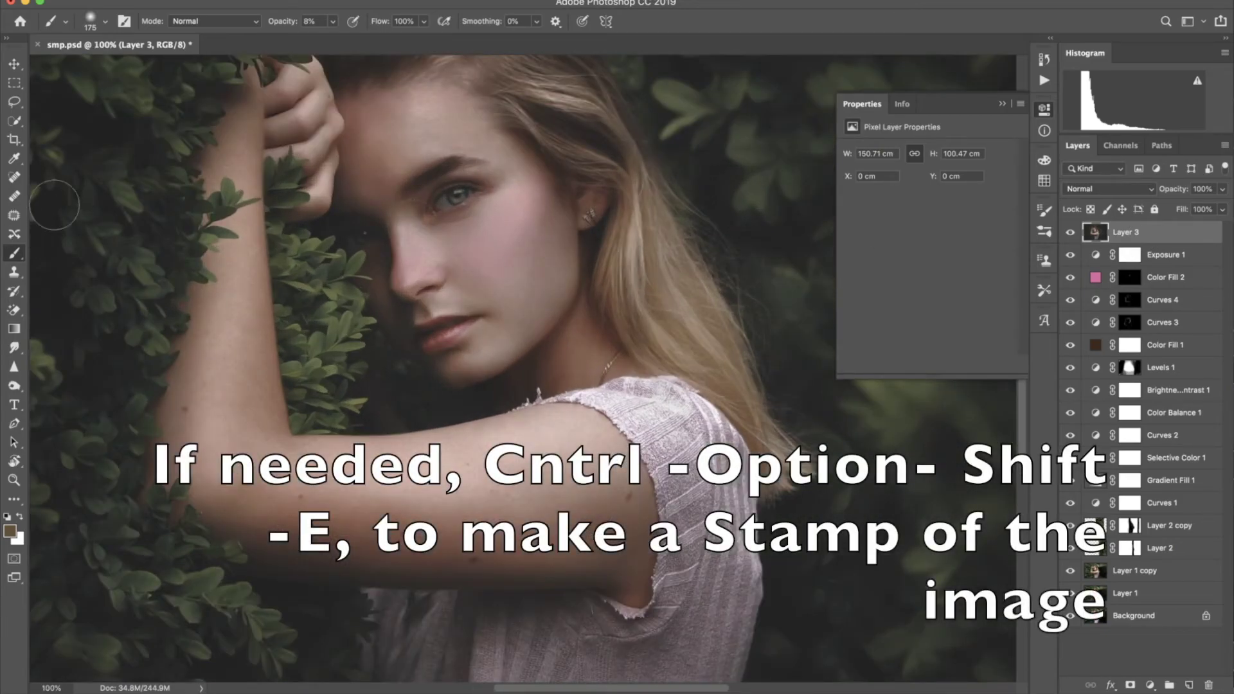
left_click(14, 216)
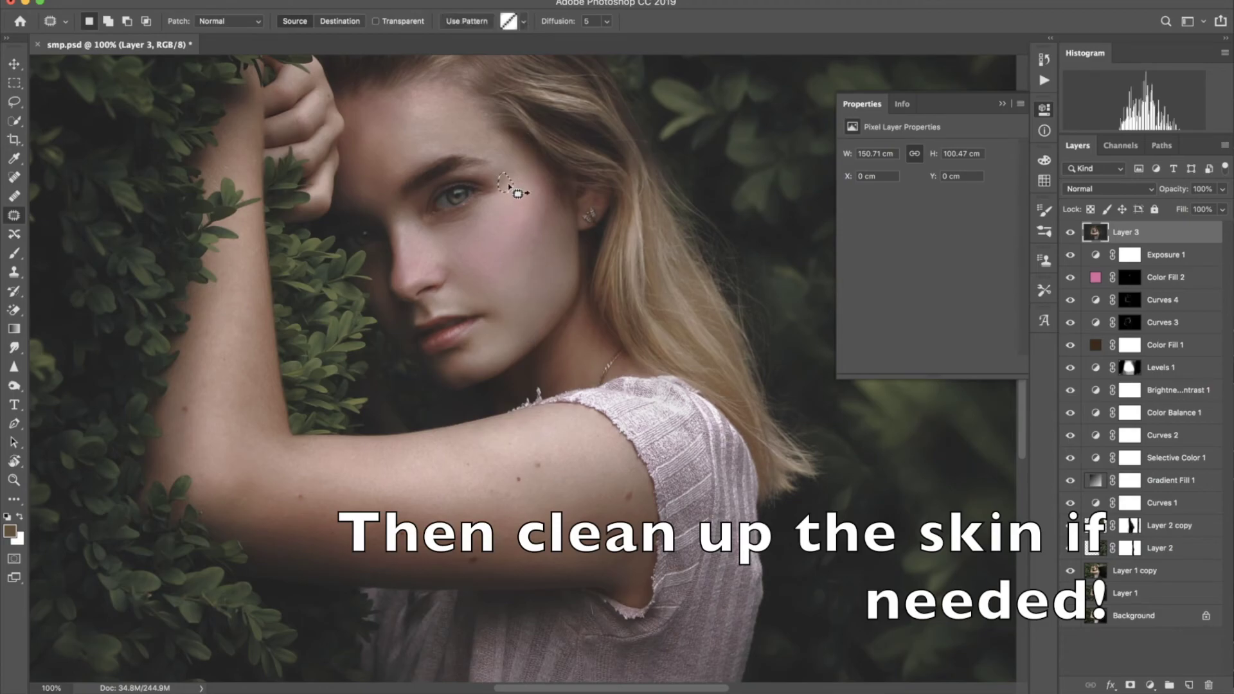
left_click_drag(508, 168, 515, 192)
key("ctrl+d")
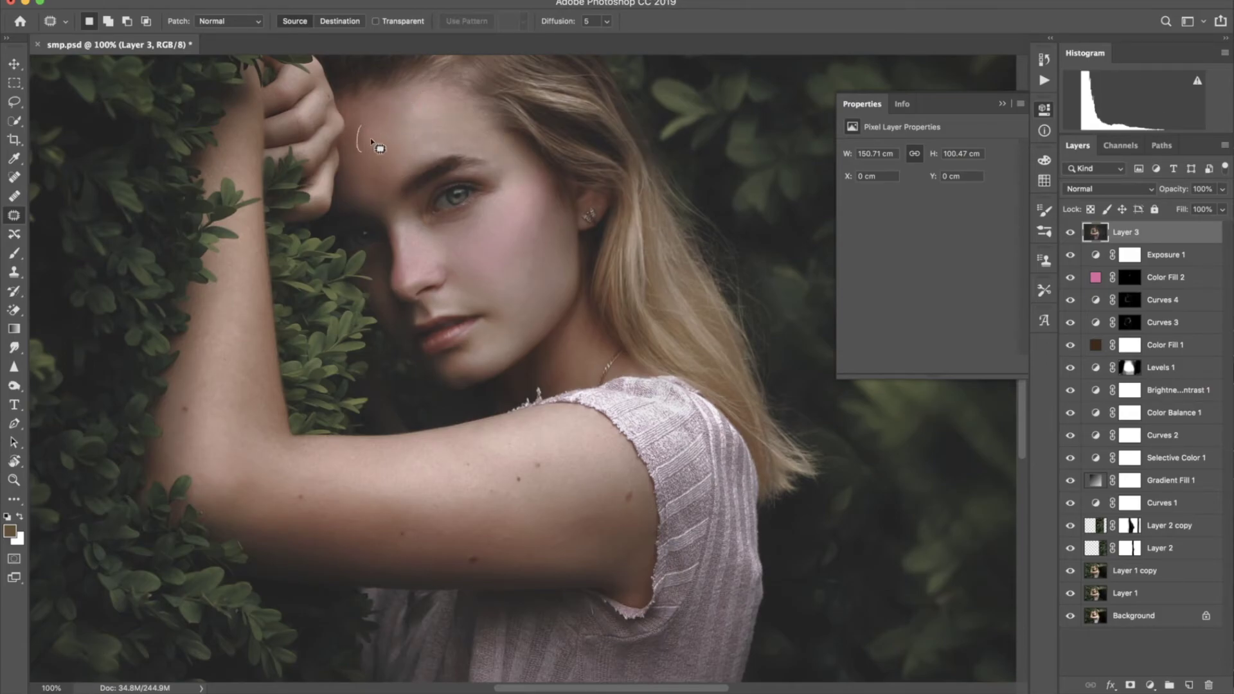
mouse_move(360, 172)
left_mouse_down()
mouse_move(368, 200)
mouse_move(361, 175)
left_mouse_up()
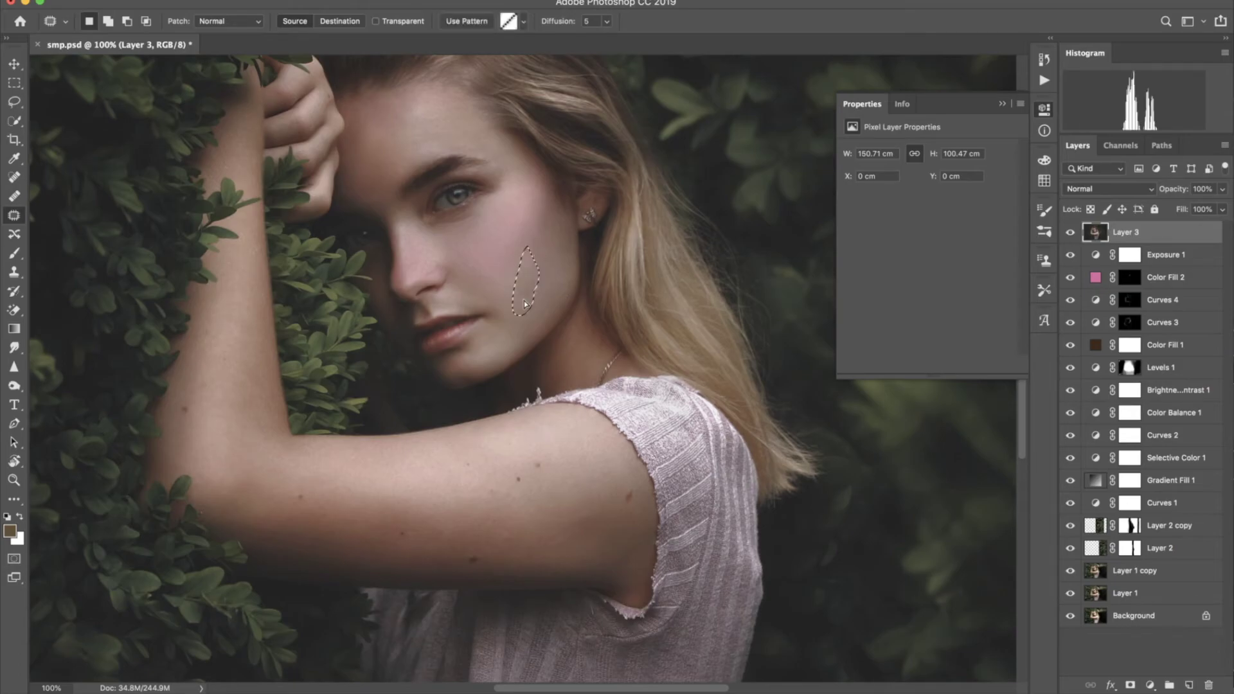
mouse_move(539, 206)
left_mouse_down()
mouse_move(533, 242)
mouse_move(559, 171)
left_mouse_up()
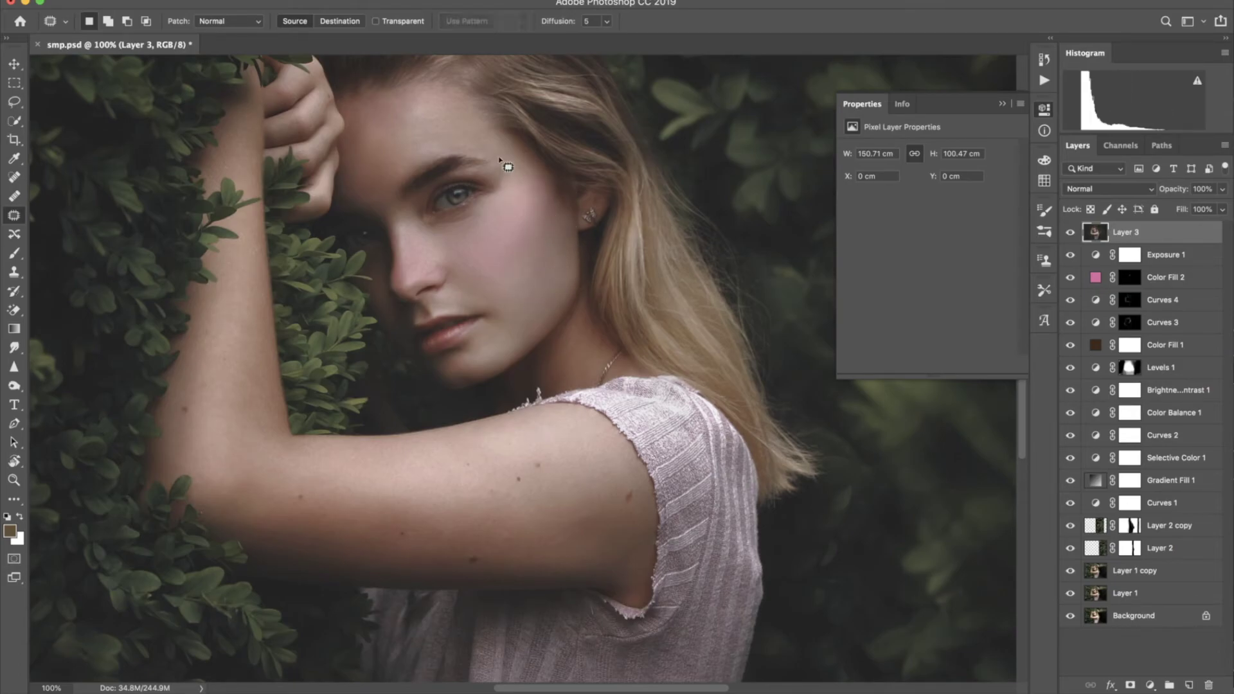
Patch another forehead blemish, a spot beside the eye and a mark on the upper arm
left_click_drag(427, 105, 446, 115)
left_click(442, 127)
mouse_move(489, 175)
left_mouse_down()
mouse_move(475, 186)
mouse_move(539, 207)
left_mouse_up()
key("ctrl+d")
left_click_drag(507, 487, 518, 511)
key("ctrl+d")
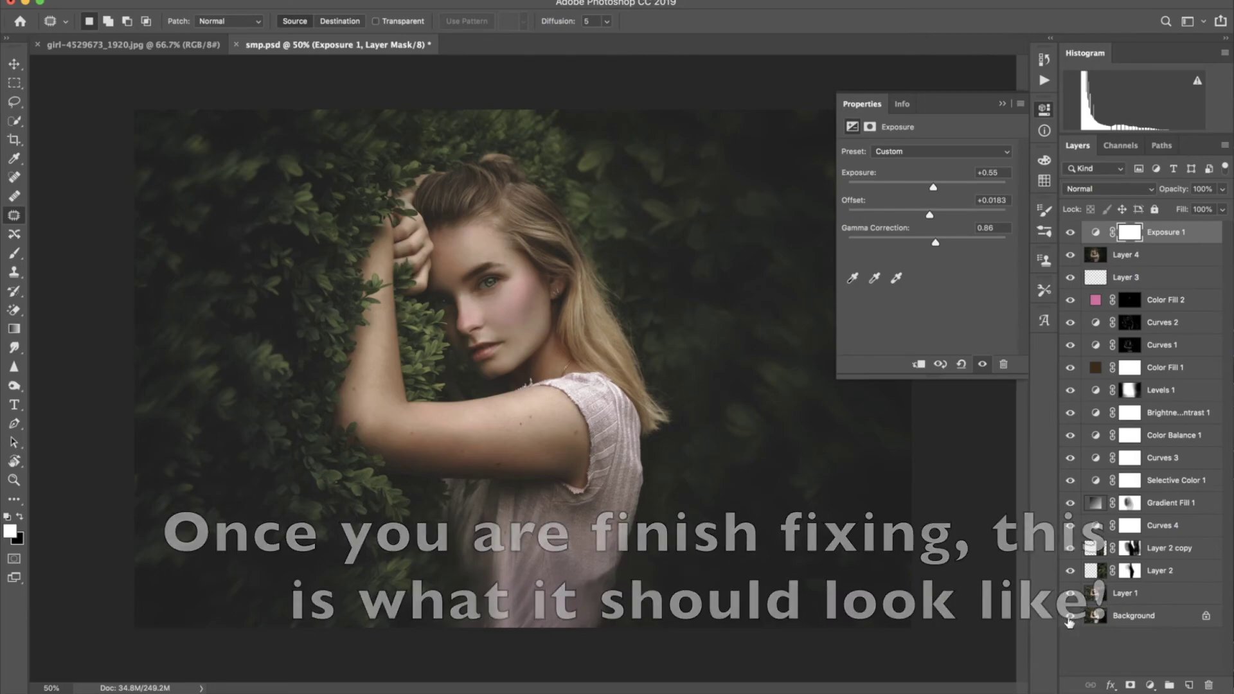
left_click(1070, 617, "alt")
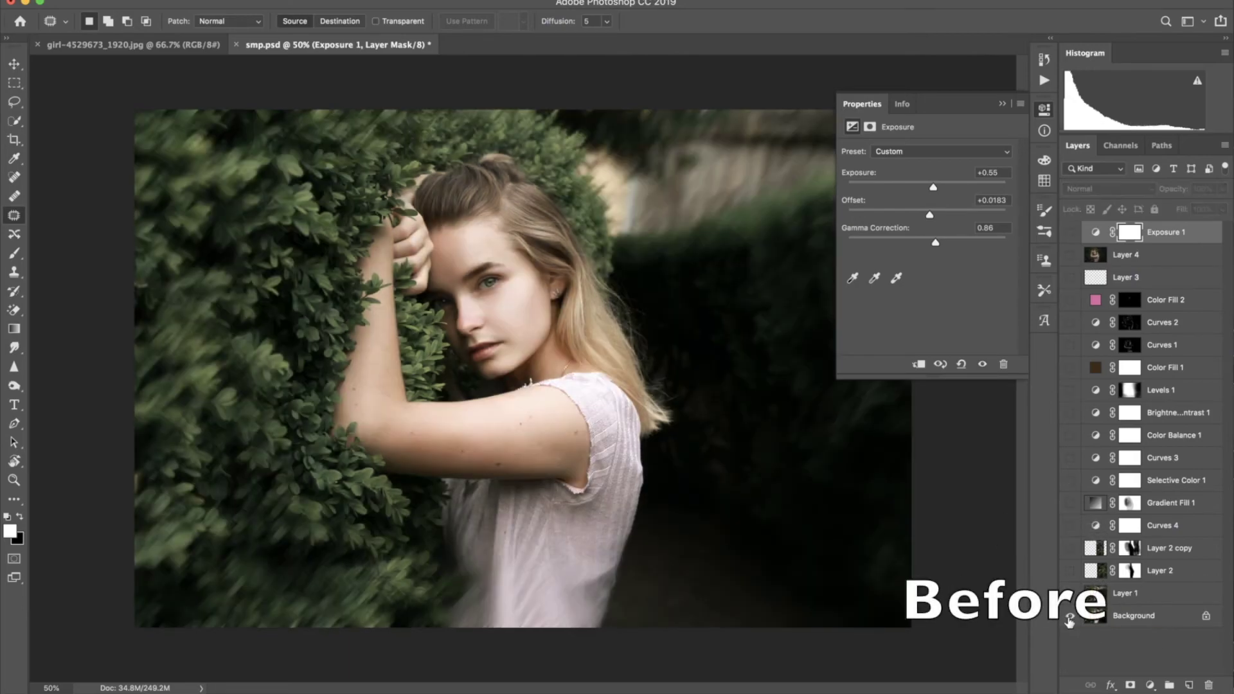
left_click(1070, 617, "alt")
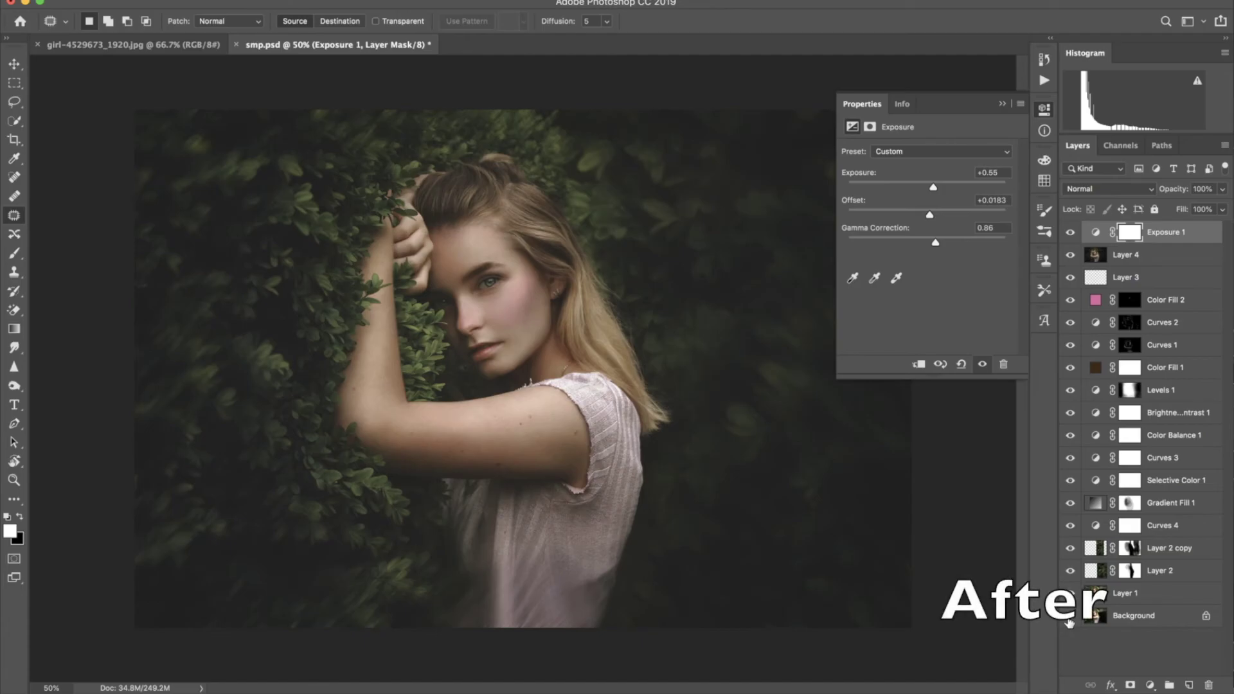